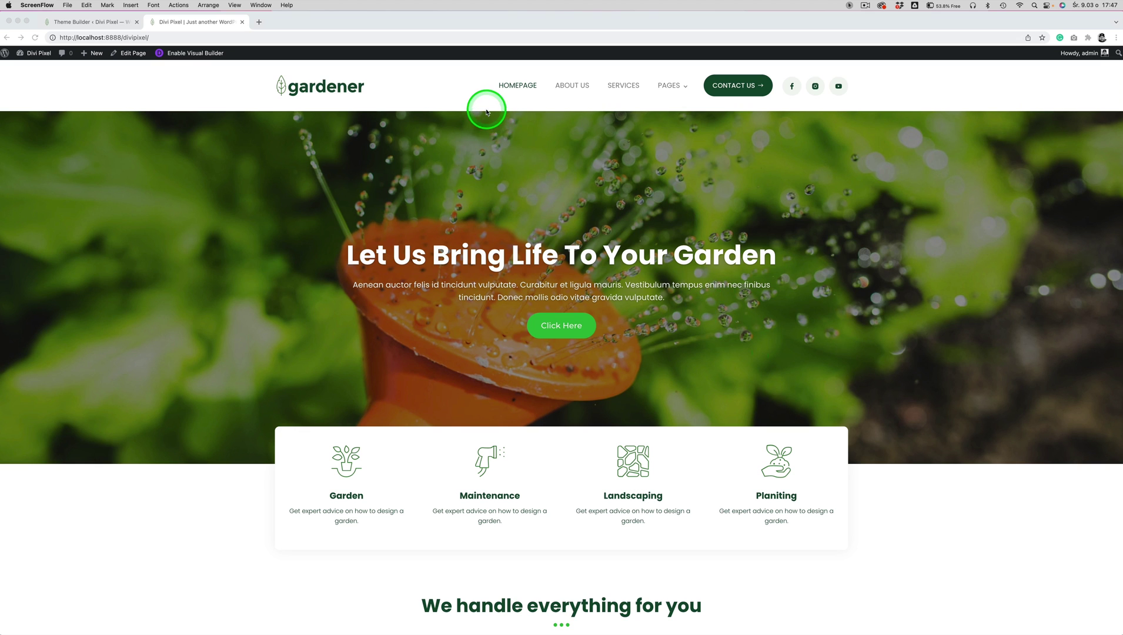
# Step: Go from the live site to the WordPress dashboard and open the Divi Library
pyautogui.scroll(-1, 503, 105)
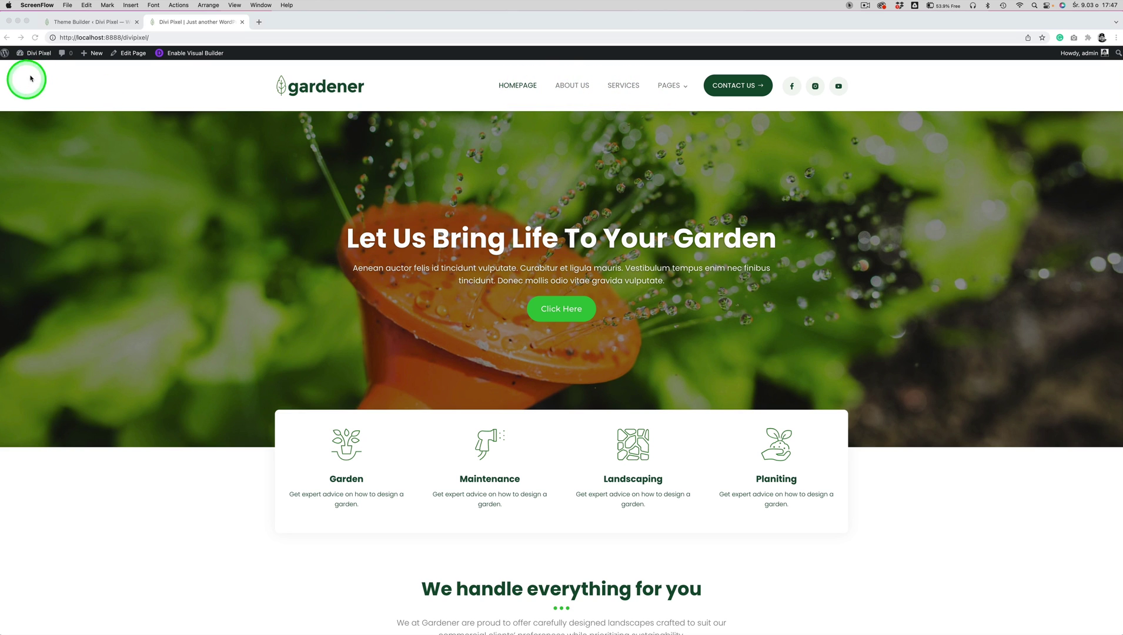
pyautogui.click(36, 55)
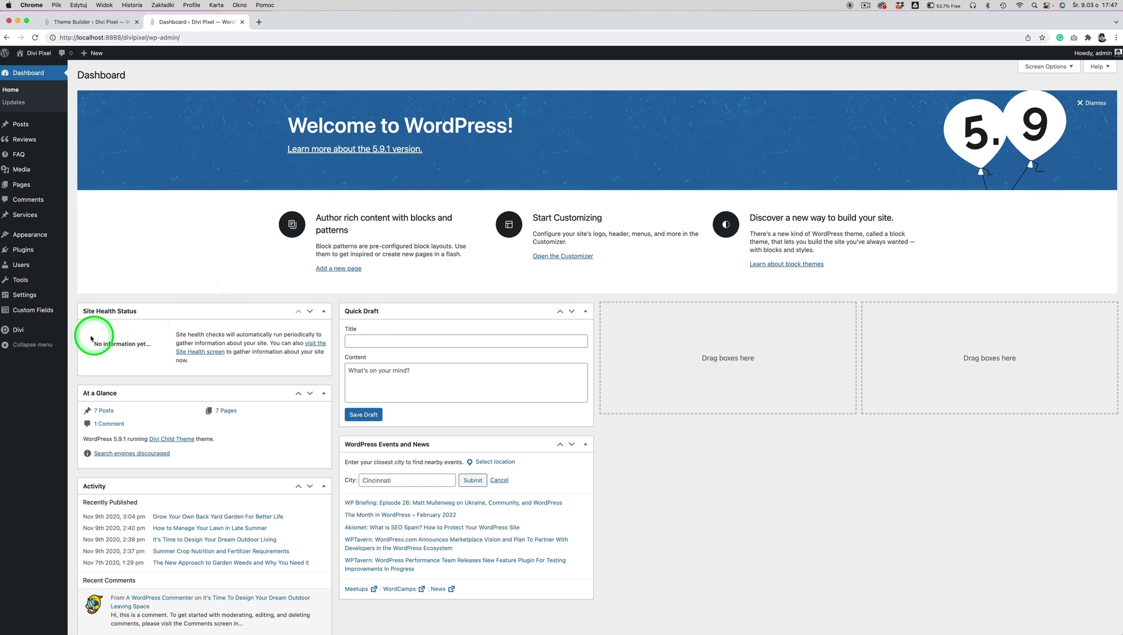
pyautogui.moveTo(23, 336)
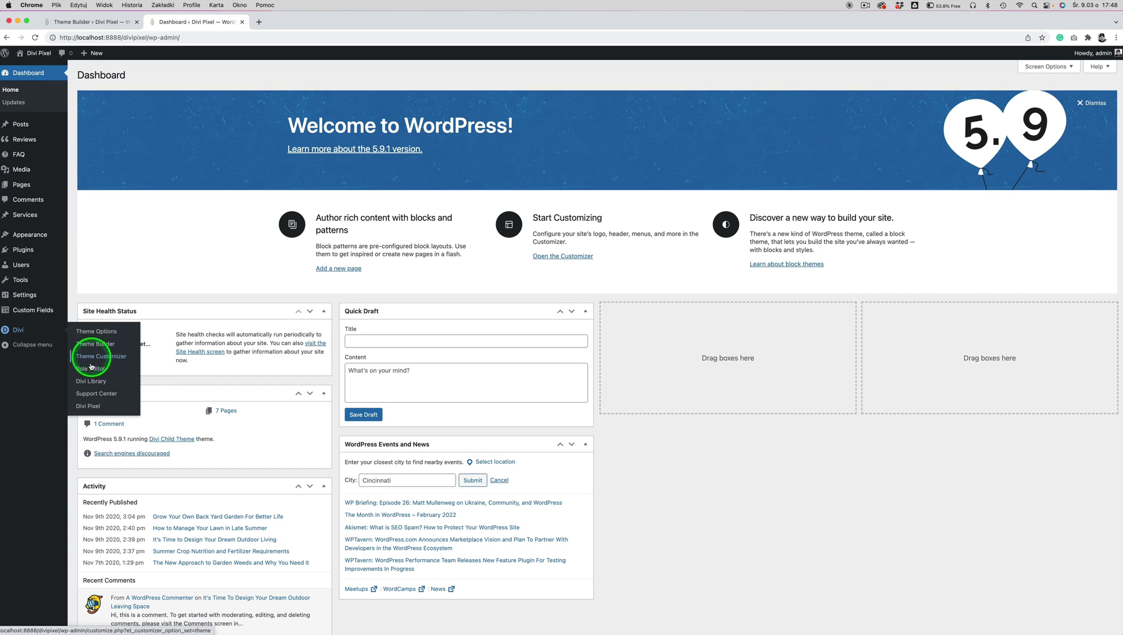
pyautogui.click(92, 383)
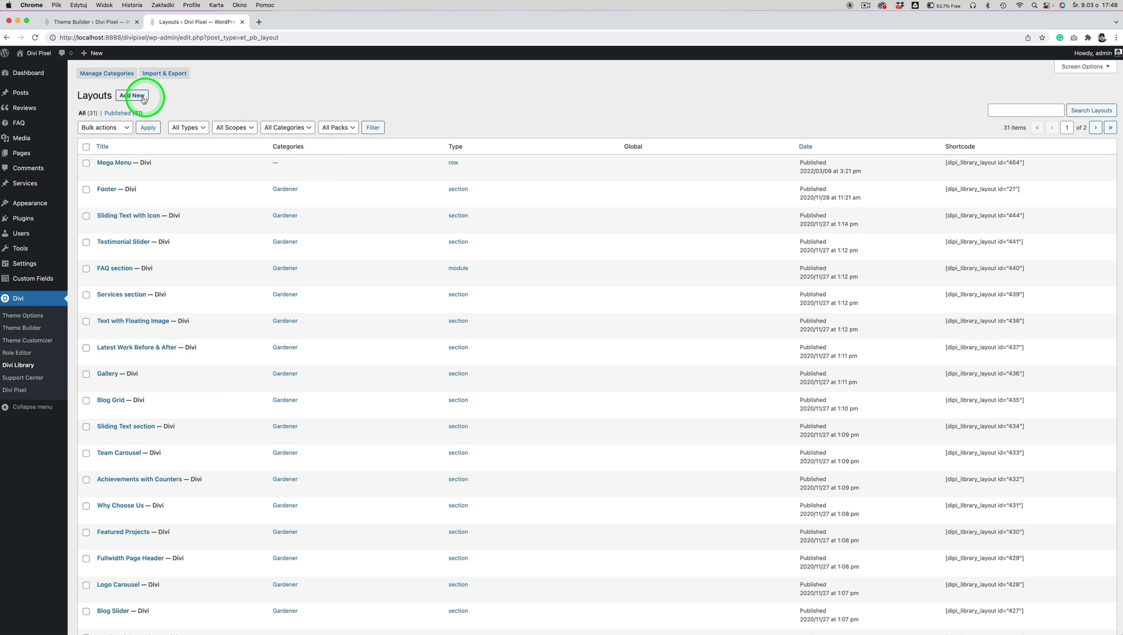
pyautogui.click(145, 98)
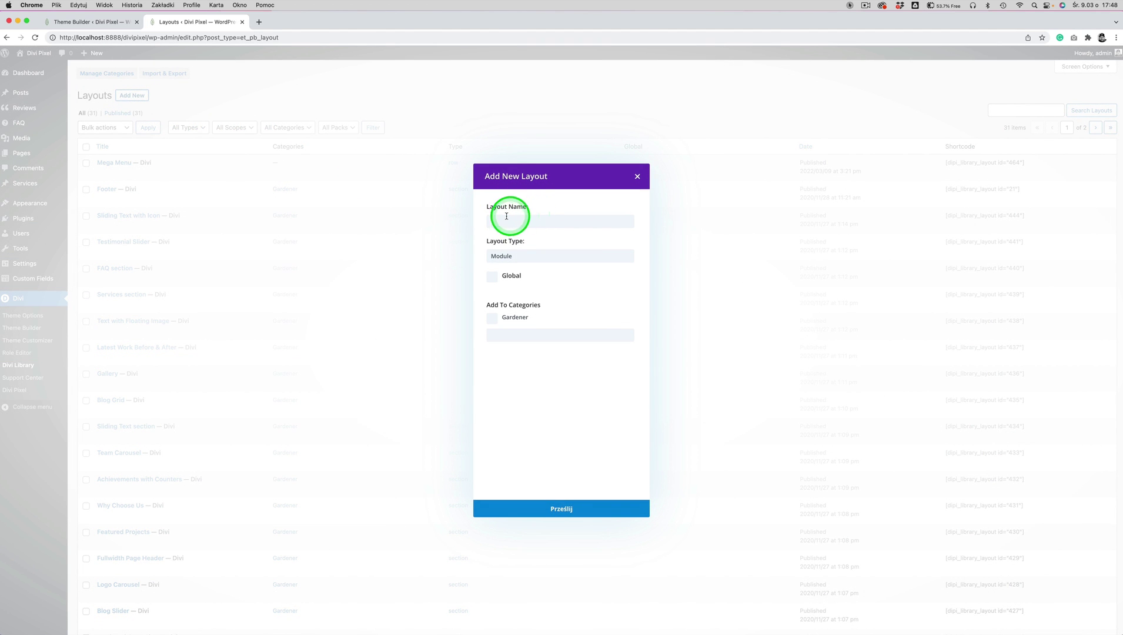
pyautogui.click(509, 216)
pyautogui.write('Creative Te')
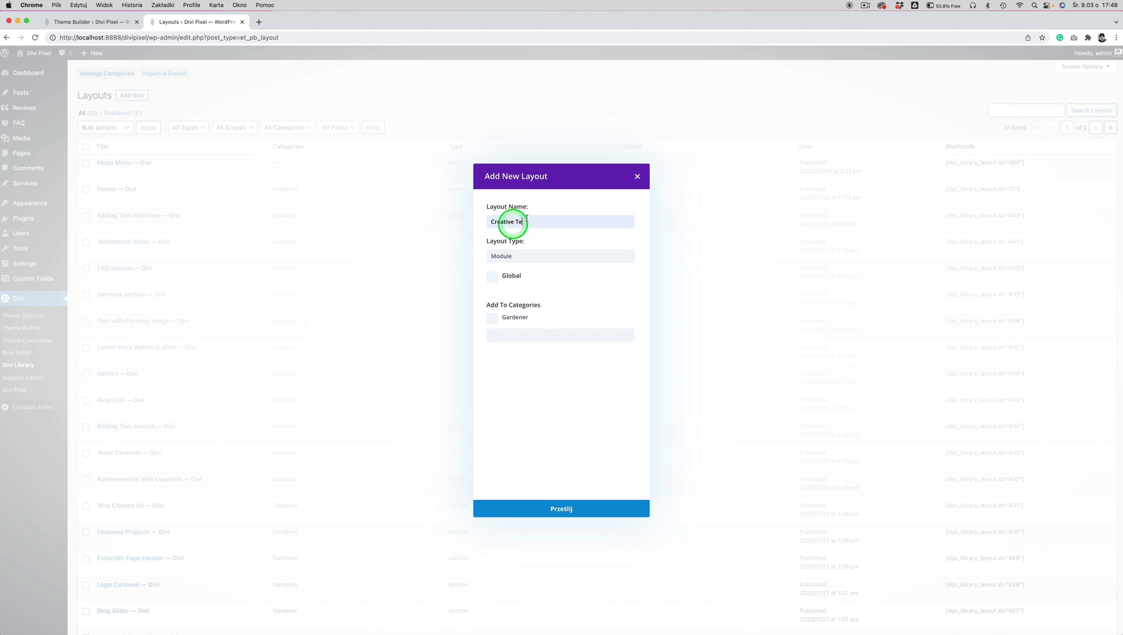
pyautogui.click(522, 256)
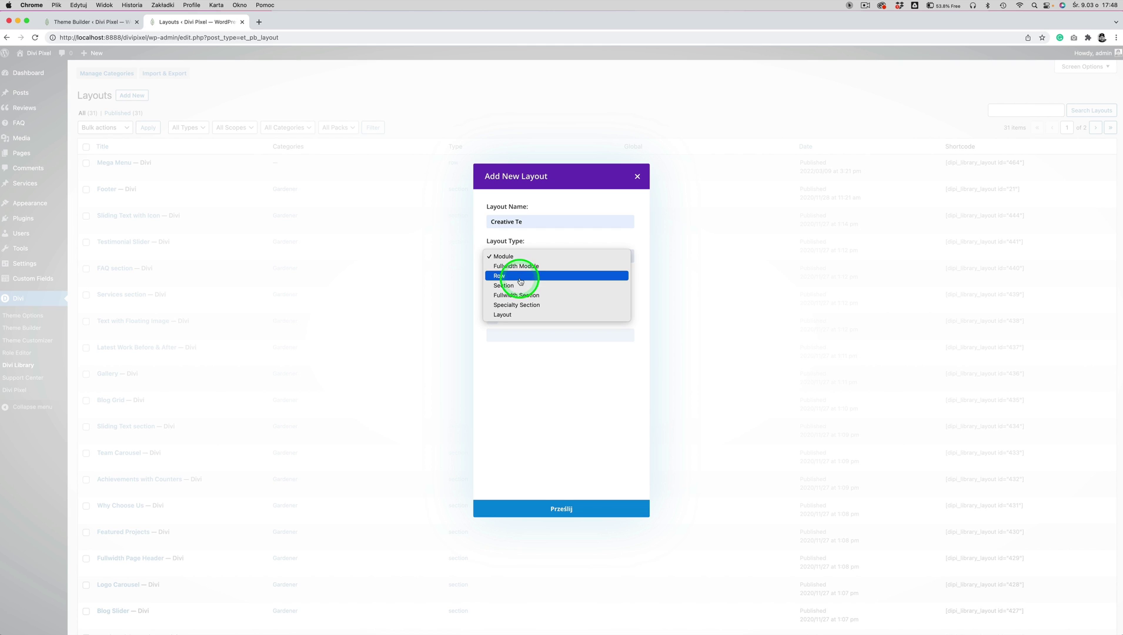
pyautogui.click(547, 359)
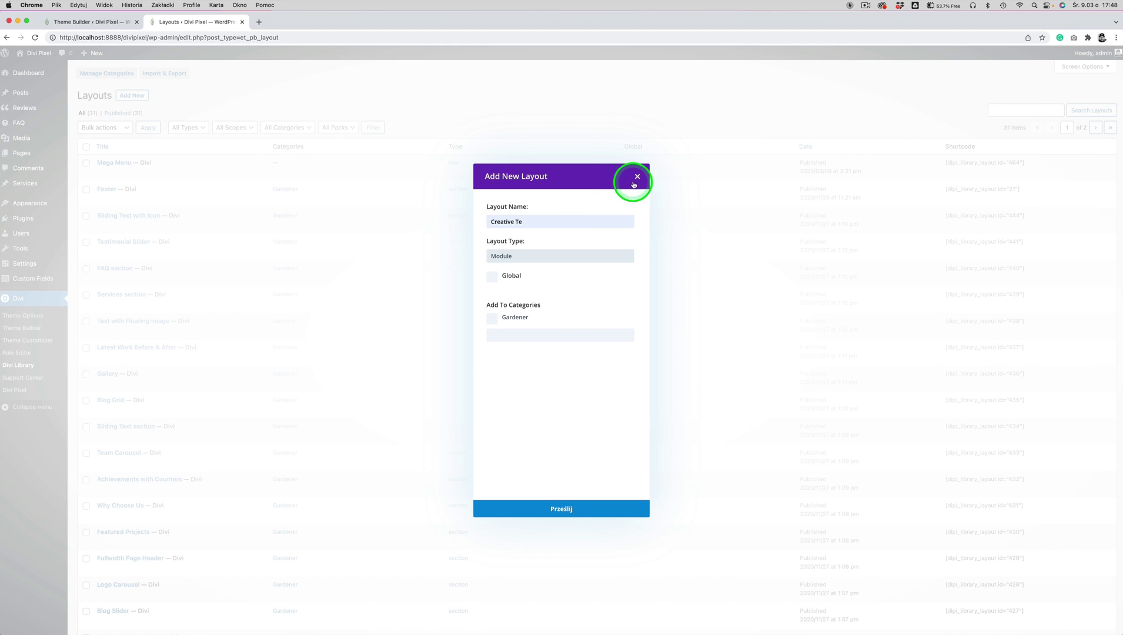
pyautogui.click(637, 178)
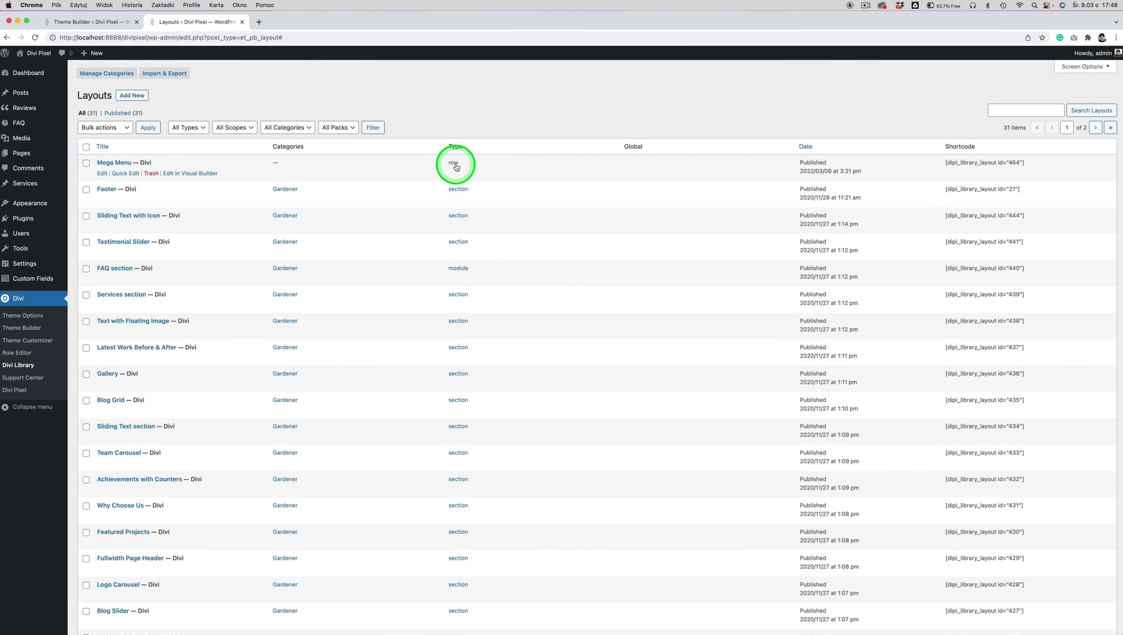
# Step: Open the Mega Menu layout from the library in desktop view and open its row settings
pyautogui.click(117, 167)
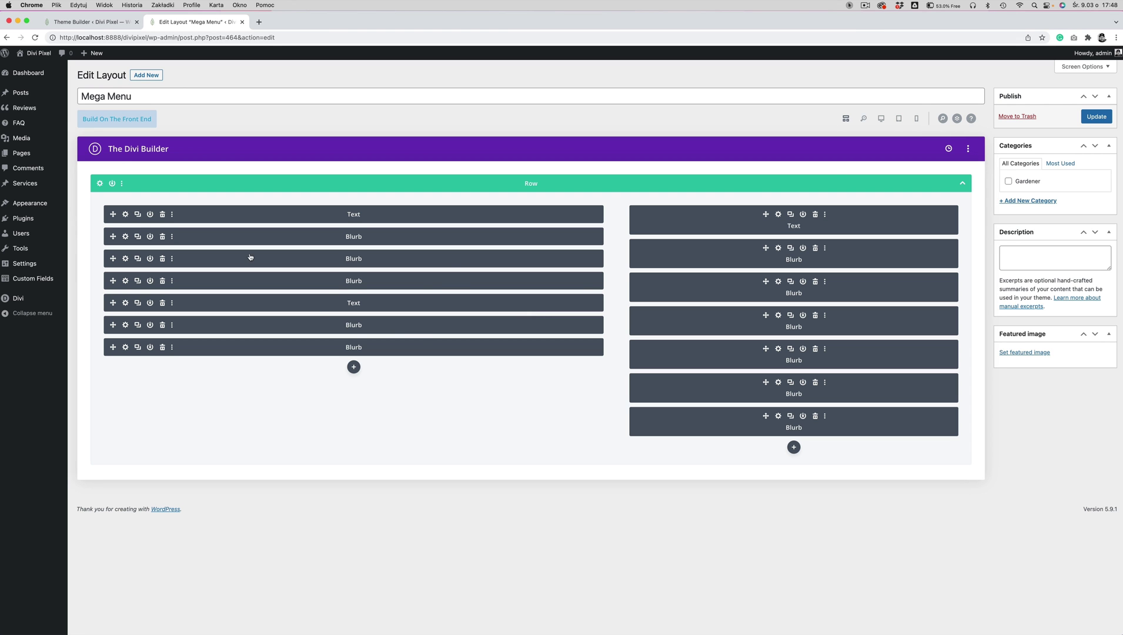
pyautogui.click(881, 119)
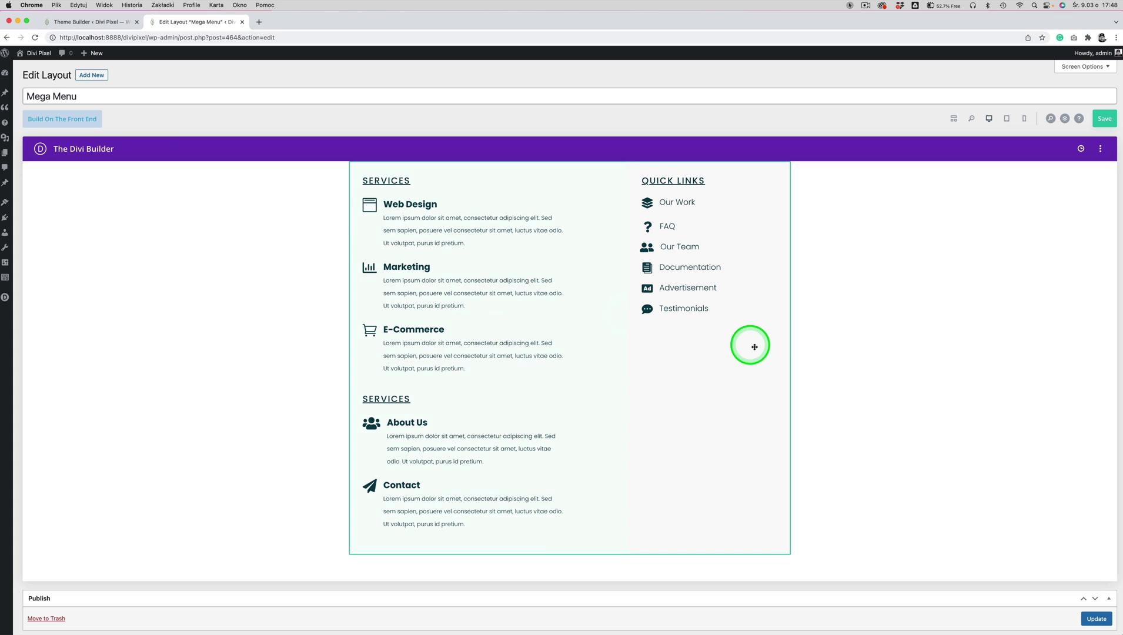
pyautogui.moveTo(426, 170)
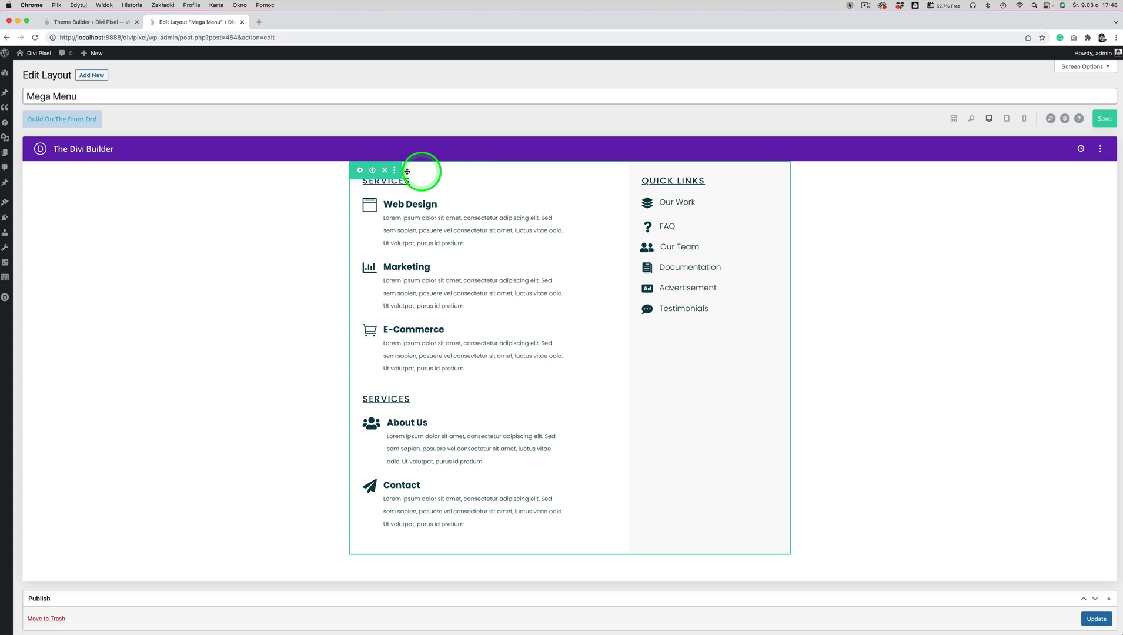
pyautogui.click(361, 171)
# Step: Review the Mega Menu row's sizing and spacing settings, including width, max width and padding, and close the settings
pyautogui.click(1018, 104)
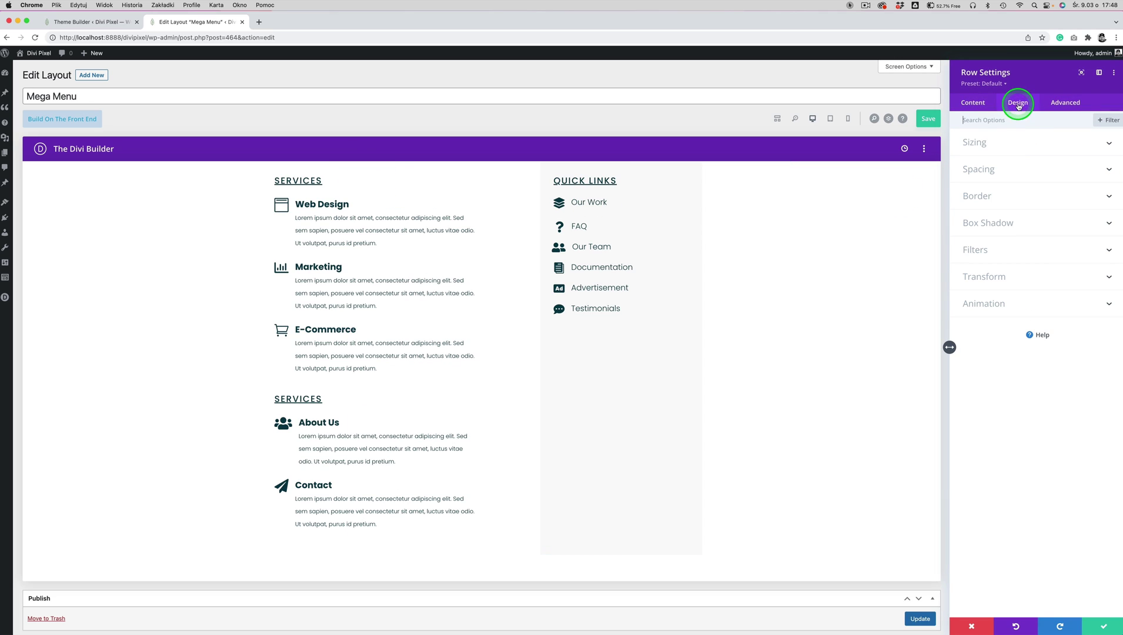
pyautogui.click(975, 143)
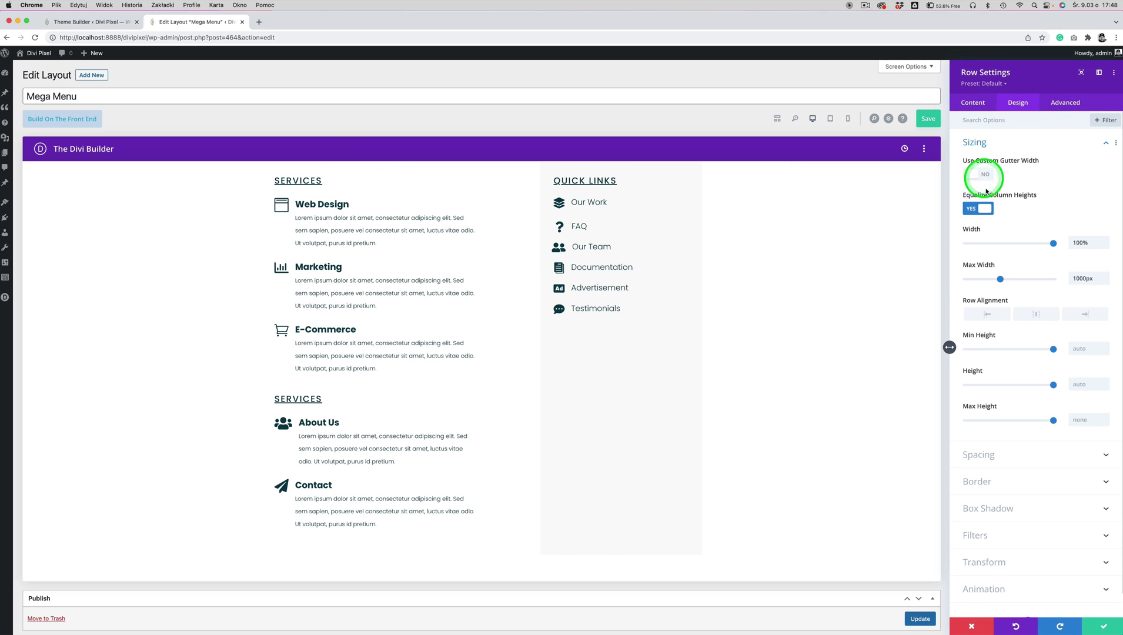
pyautogui.click(1078, 243)
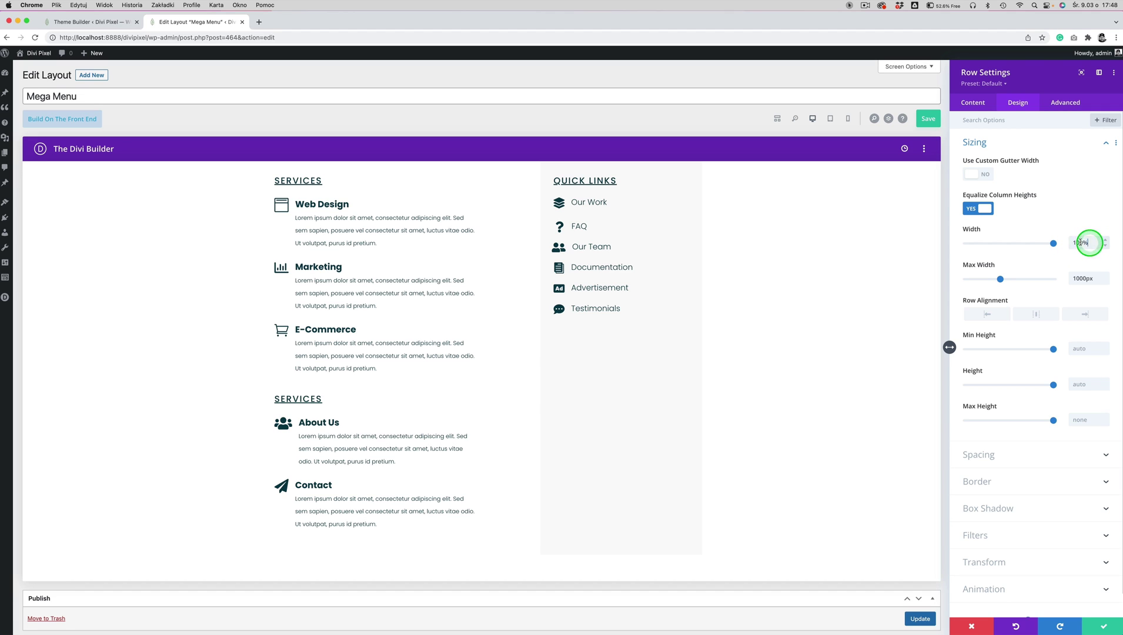
pyautogui.doubleClick(1090, 243)
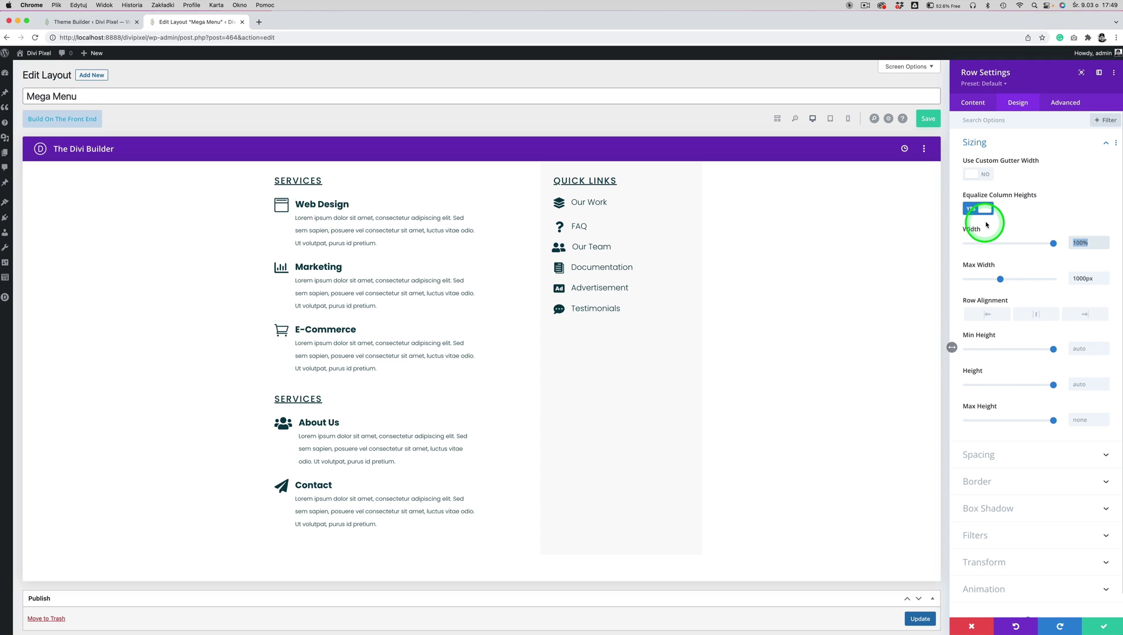
pyautogui.click(985, 144)
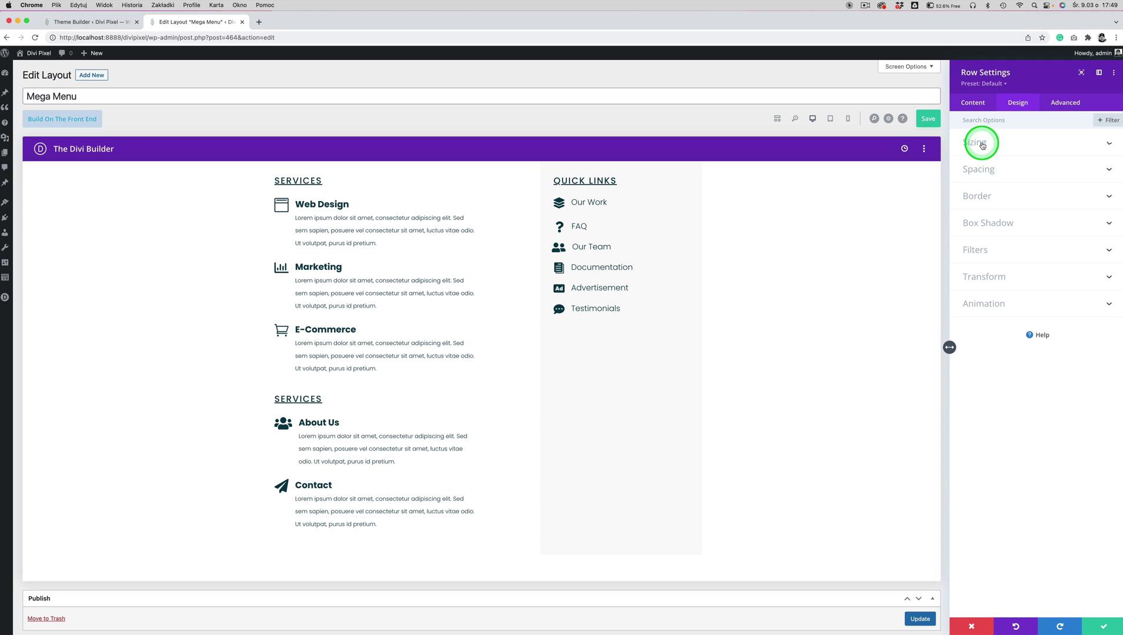
pyautogui.click(983, 175)
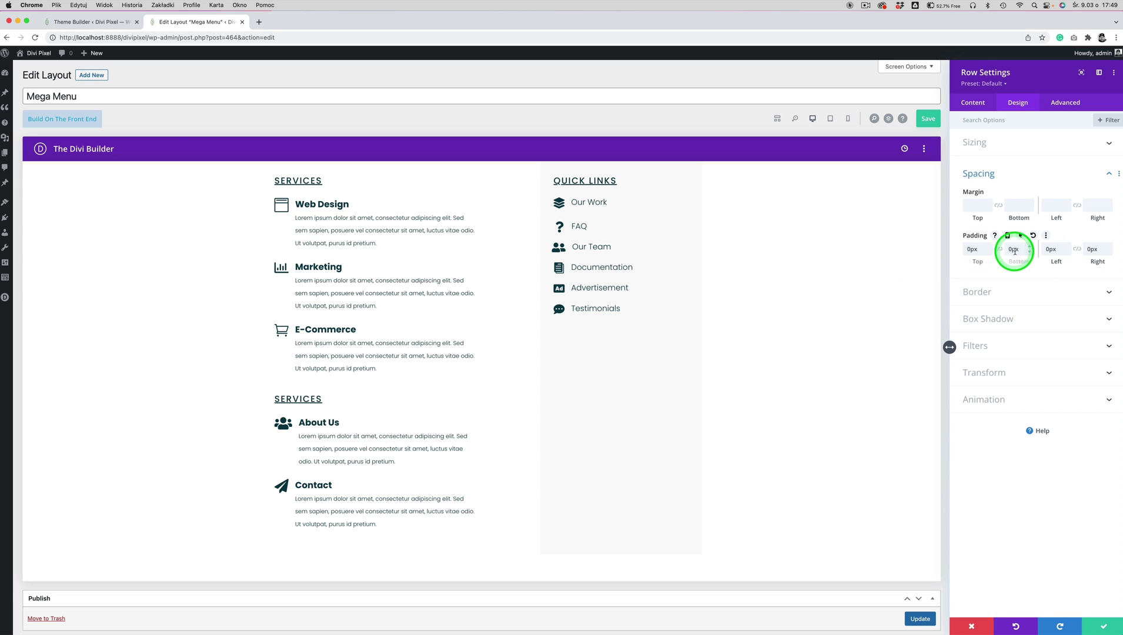
pyautogui.click(1106, 628)
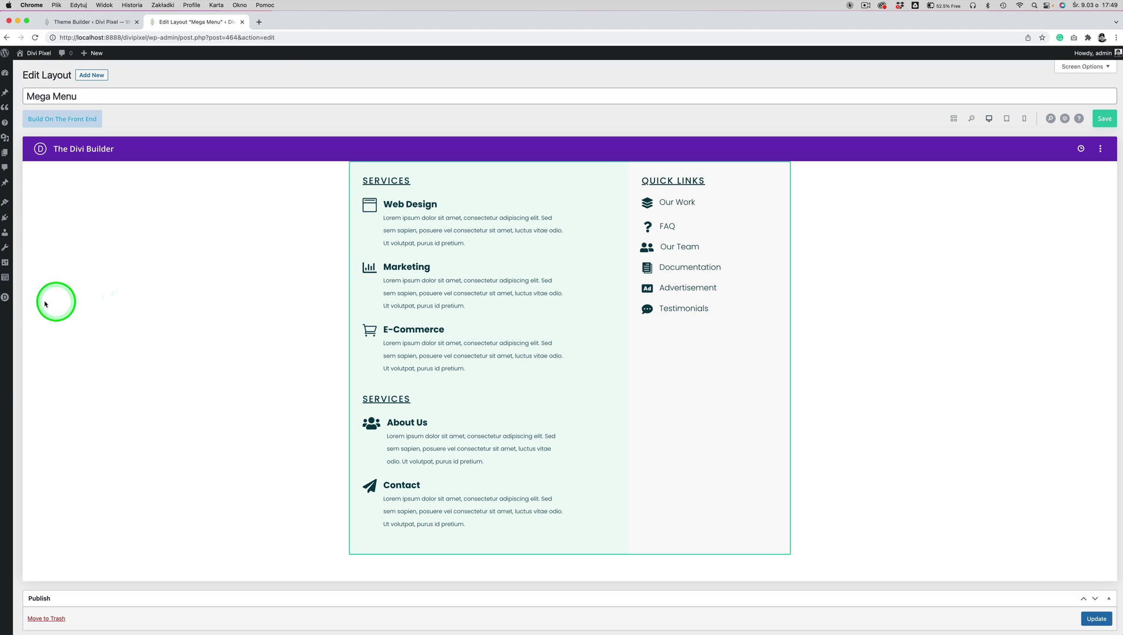
# Step: Open the Divi Theme Builder, discarding the unsaved layout changes and declining to restore the backup
pyautogui.moveTo(6, 298)
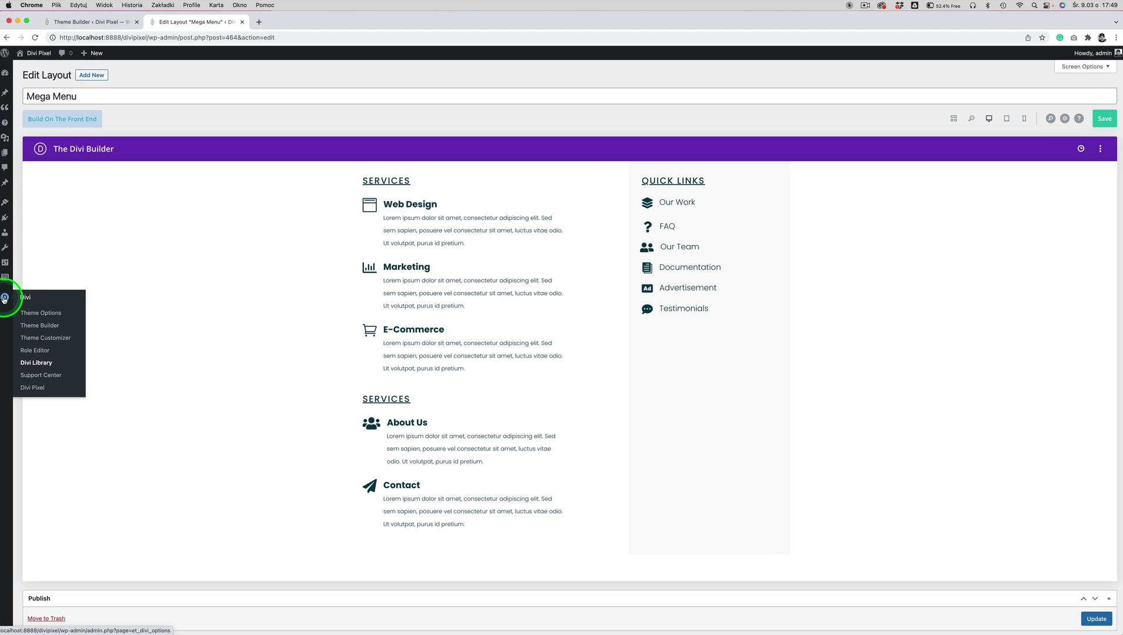
pyautogui.click(35, 325)
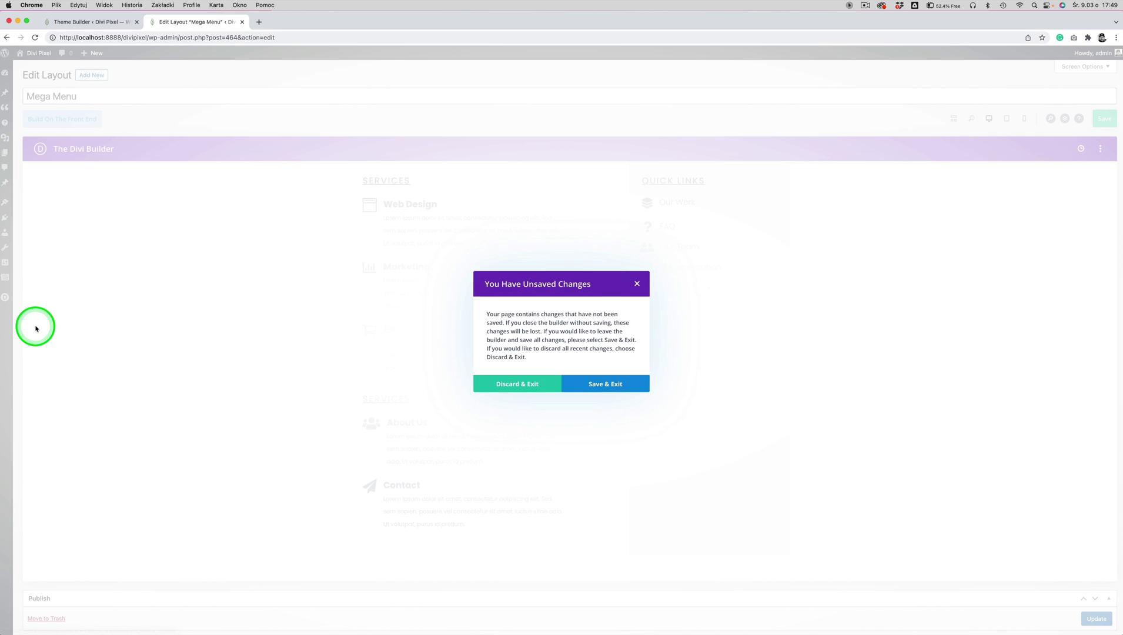
pyautogui.click(503, 391)
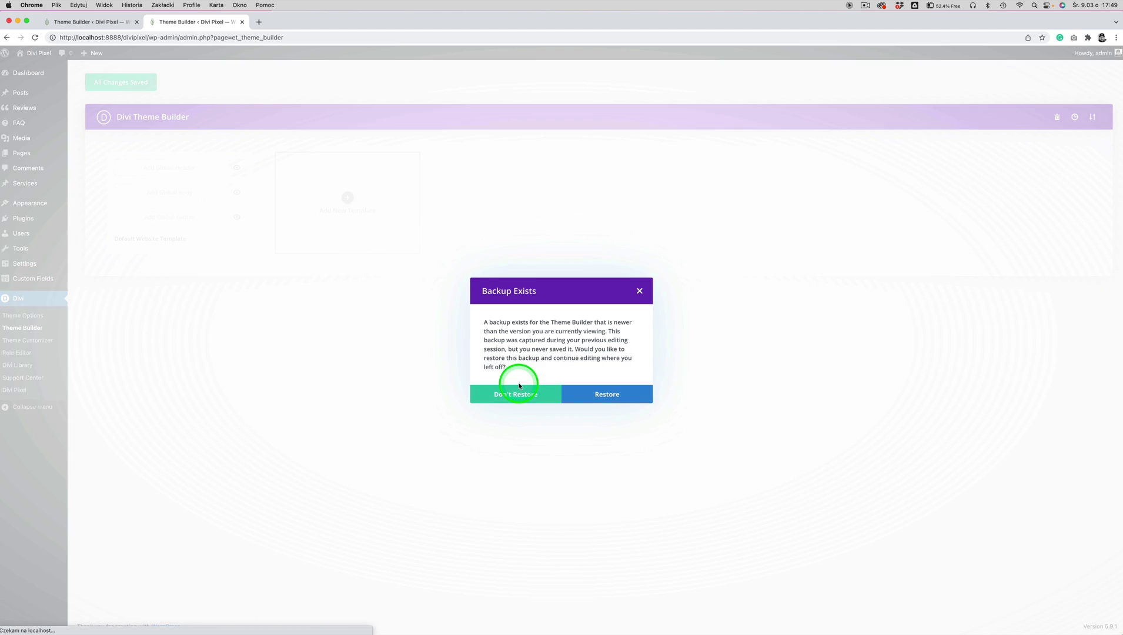
pyautogui.click(520, 386)
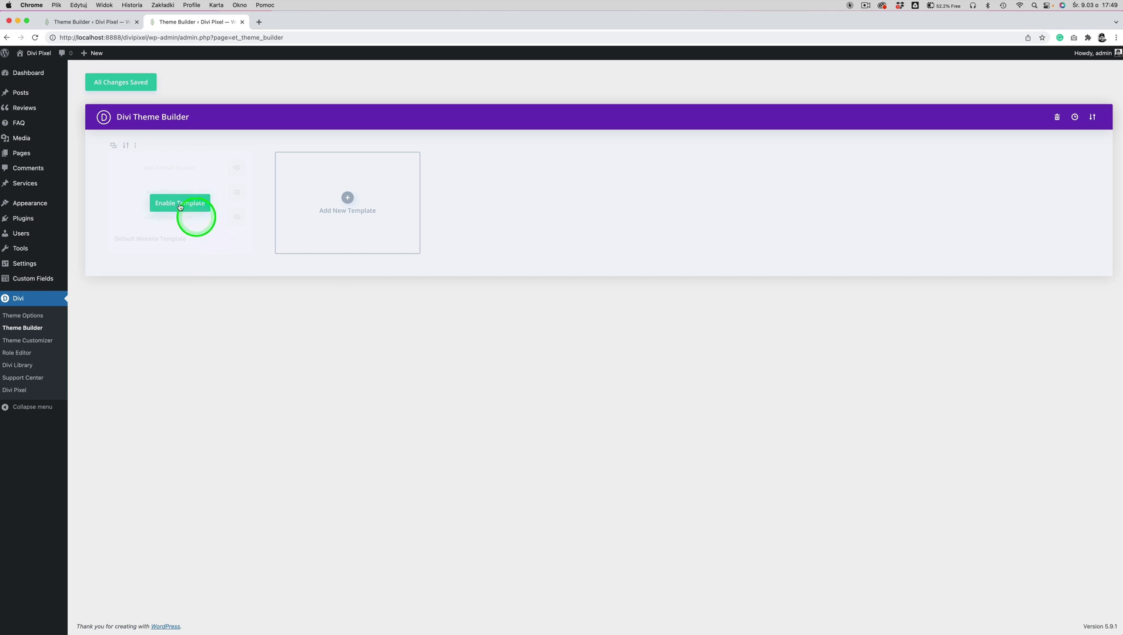
# Step: Enable the Default Website Template and start building a new global header
pyautogui.click(136, 237)
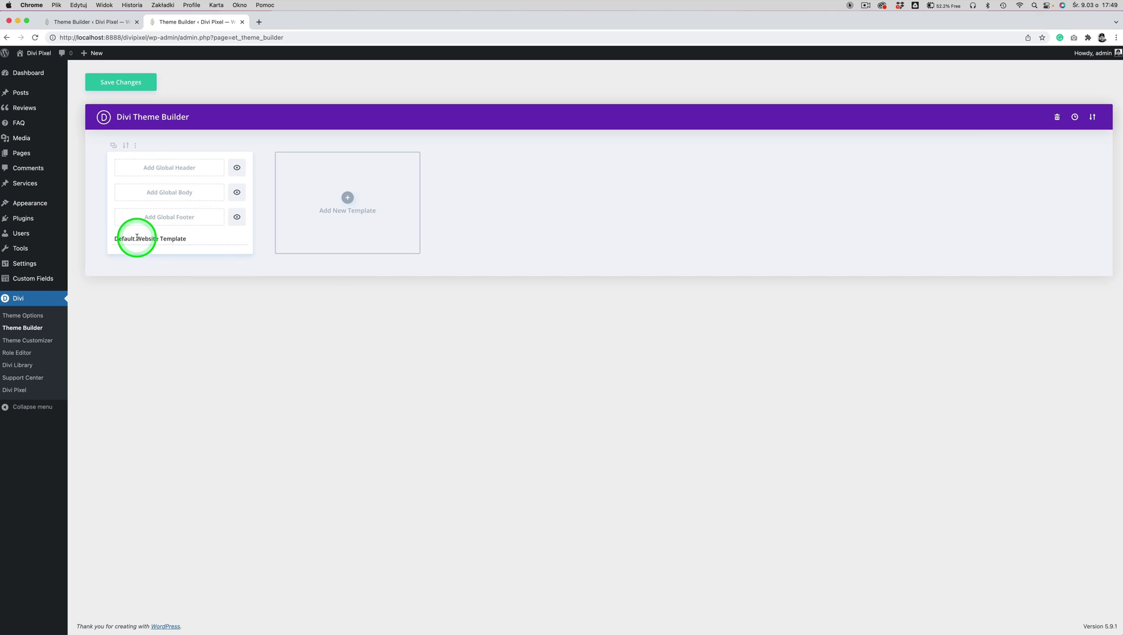
pyautogui.click(148, 170)
pyautogui.click(156, 174)
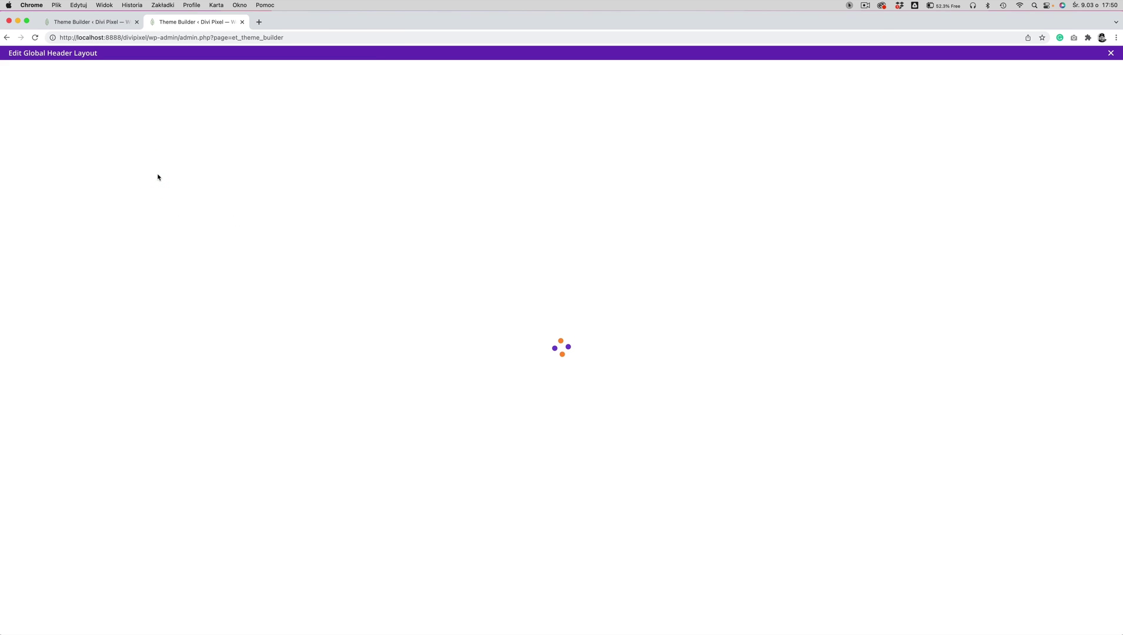
# Step: Insert a single-column row in the header section and add a Menu module to it
pyautogui.click(561, 109)
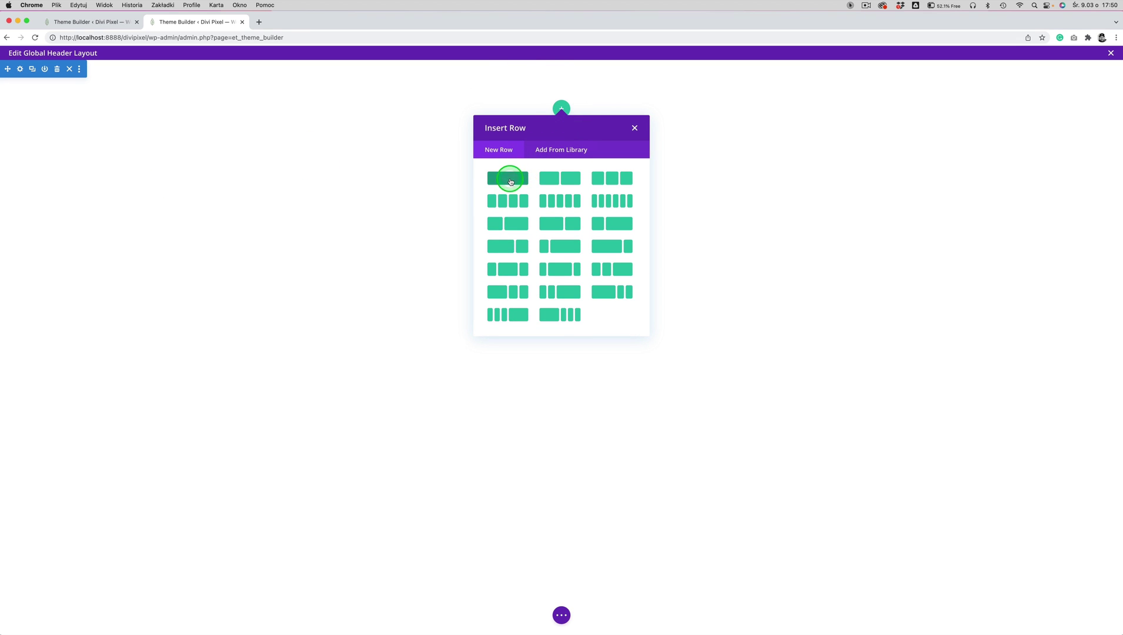
pyautogui.click(509, 178)
pyautogui.write('menu')
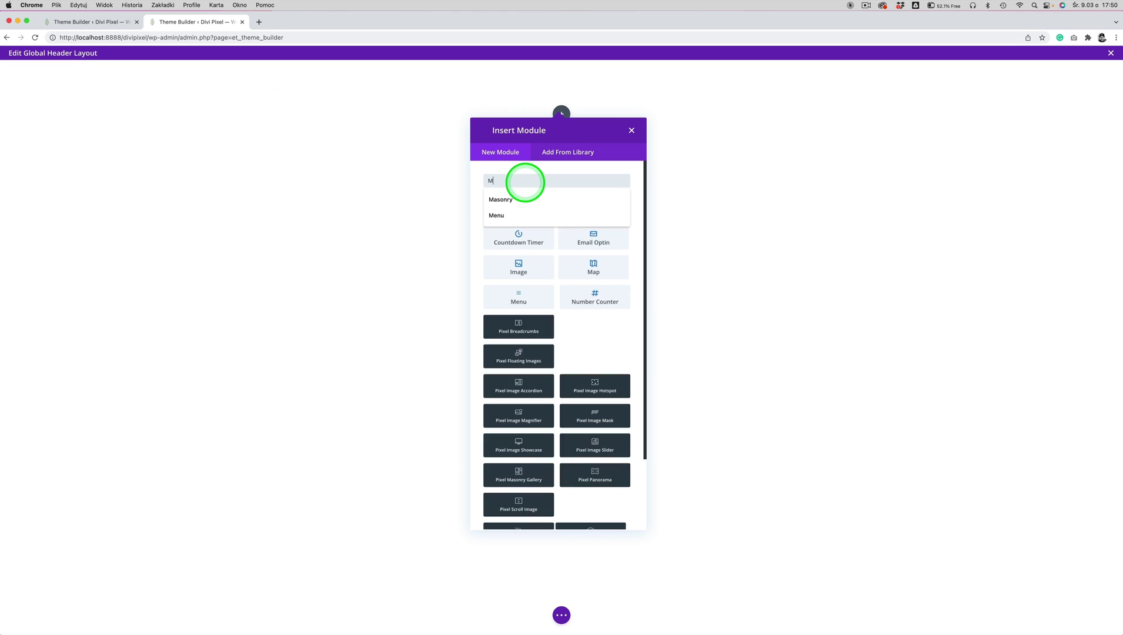
pyautogui.click(519, 209)
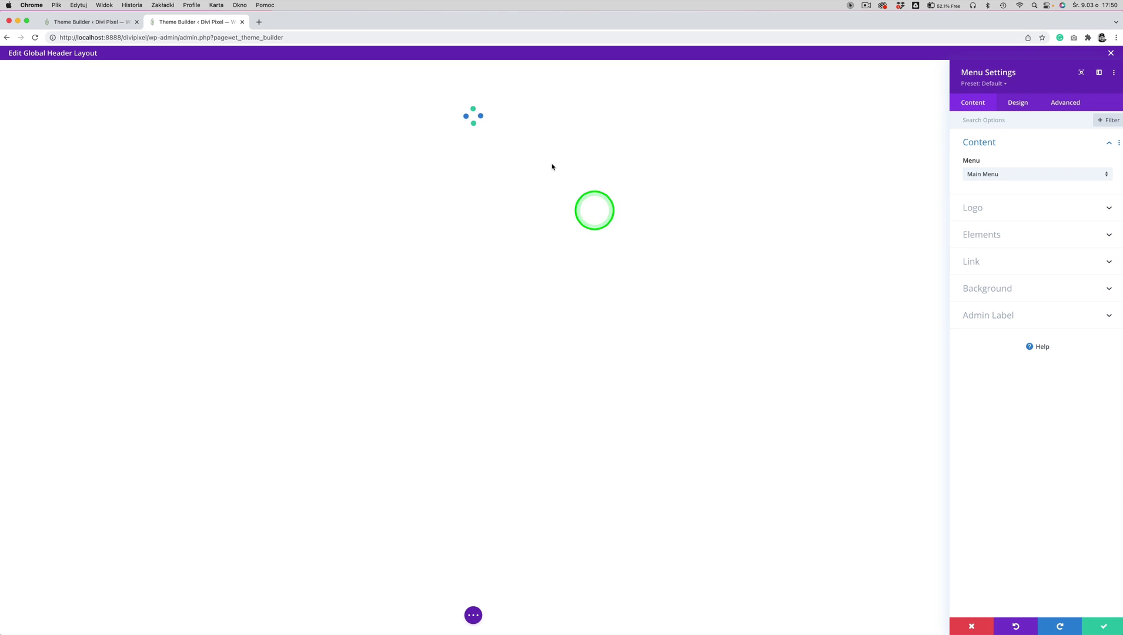
# Step: Select Main Menu as the module's menu and use the gardener image from the media library as its logo
pyautogui.click(986, 174)
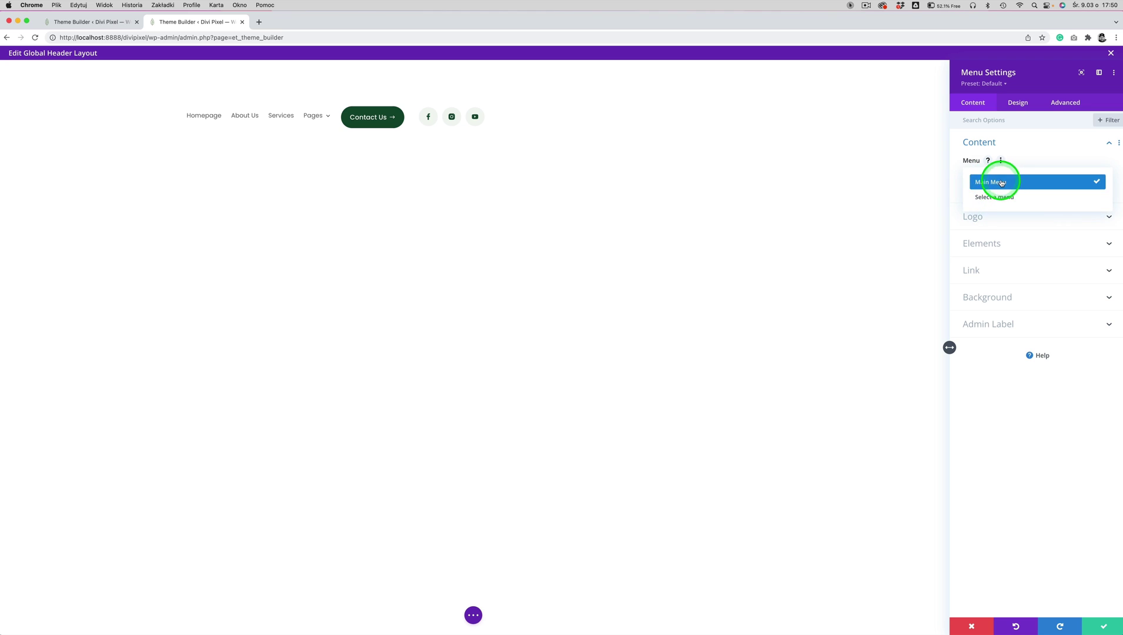
pyautogui.click(1006, 183)
pyautogui.click(981, 209)
pyautogui.click(1039, 235)
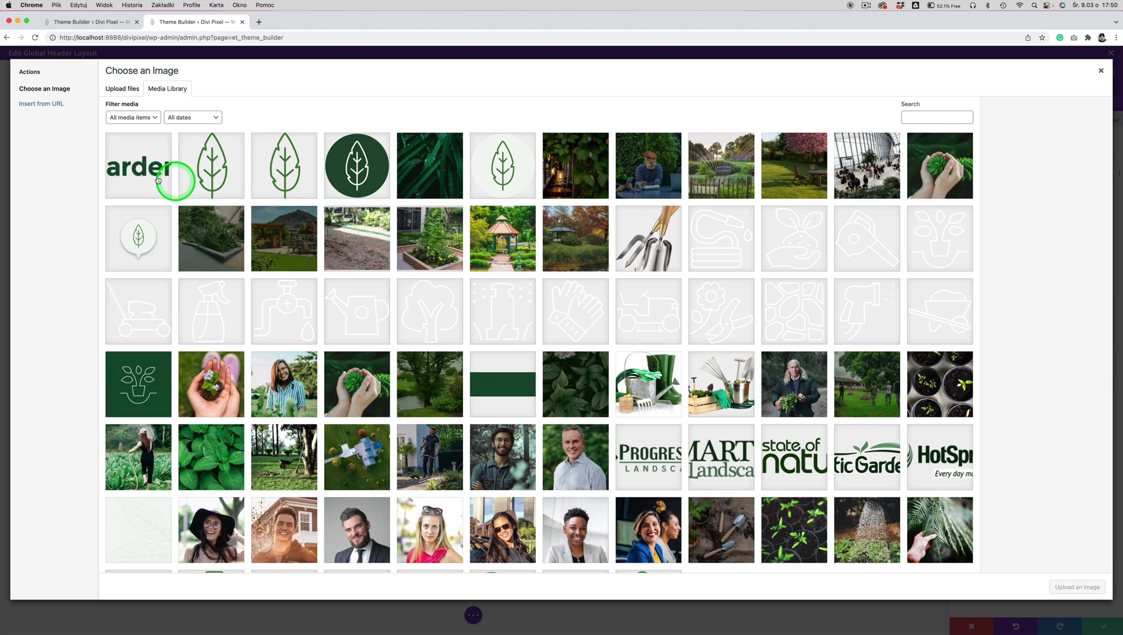
pyautogui.click(165, 177)
pyautogui.click(1075, 587)
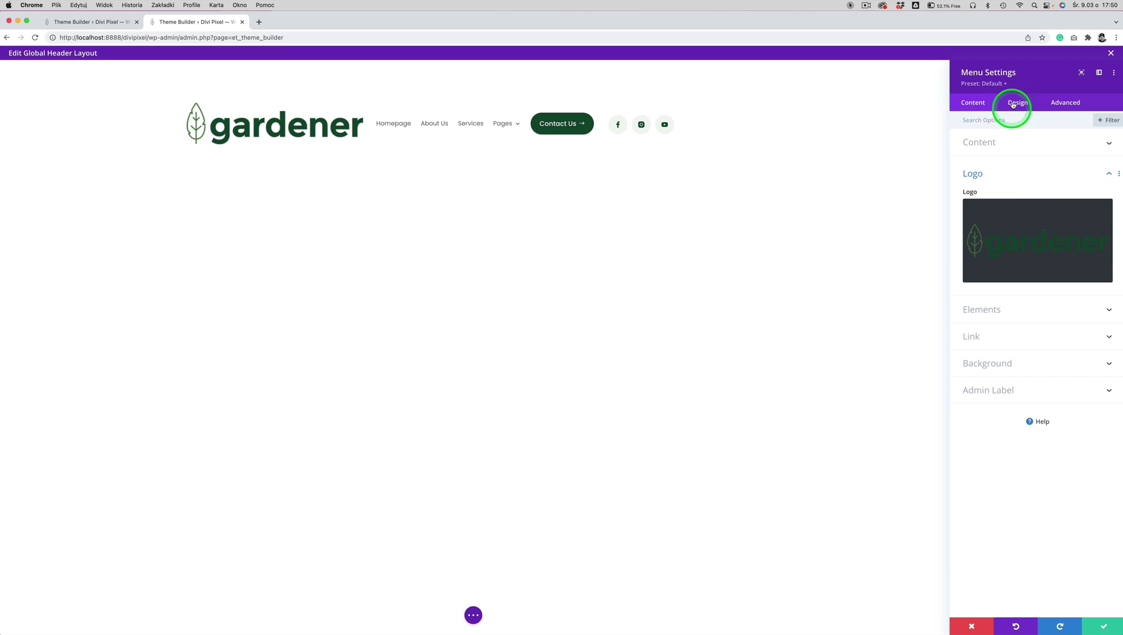
# Step: Limit the menu logo's maximum width to 200px in the Menu module's sizing options
pyautogui.click(1014, 103)
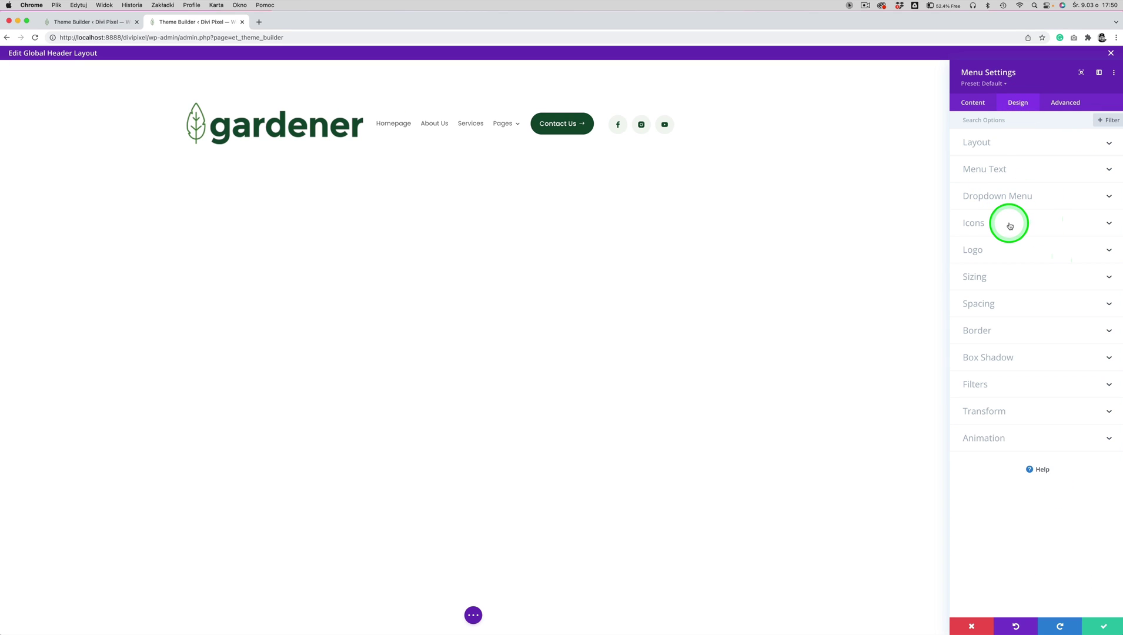
pyautogui.click(975, 263)
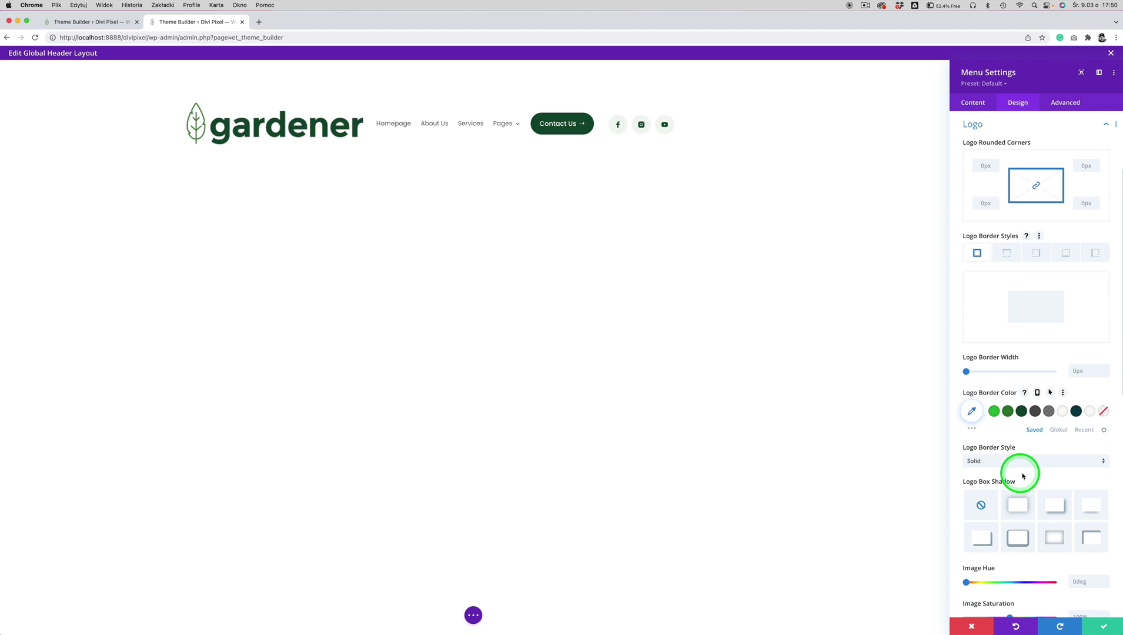
pyautogui.click(979, 125)
pyautogui.click(997, 290)
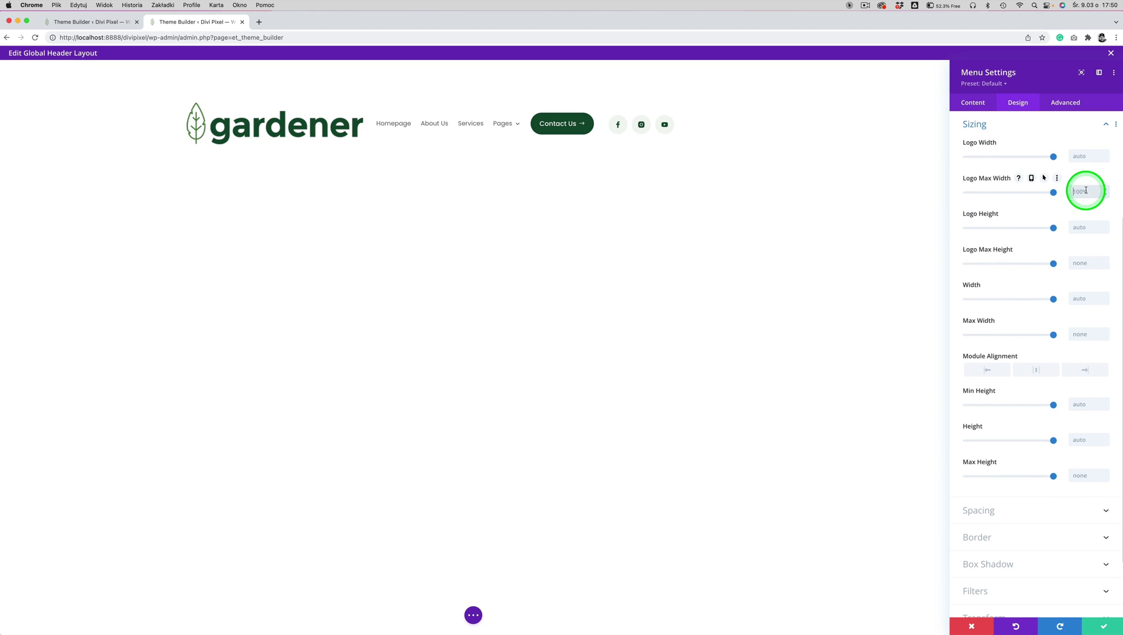
pyautogui.click(1088, 192)
pyautogui.write('20')
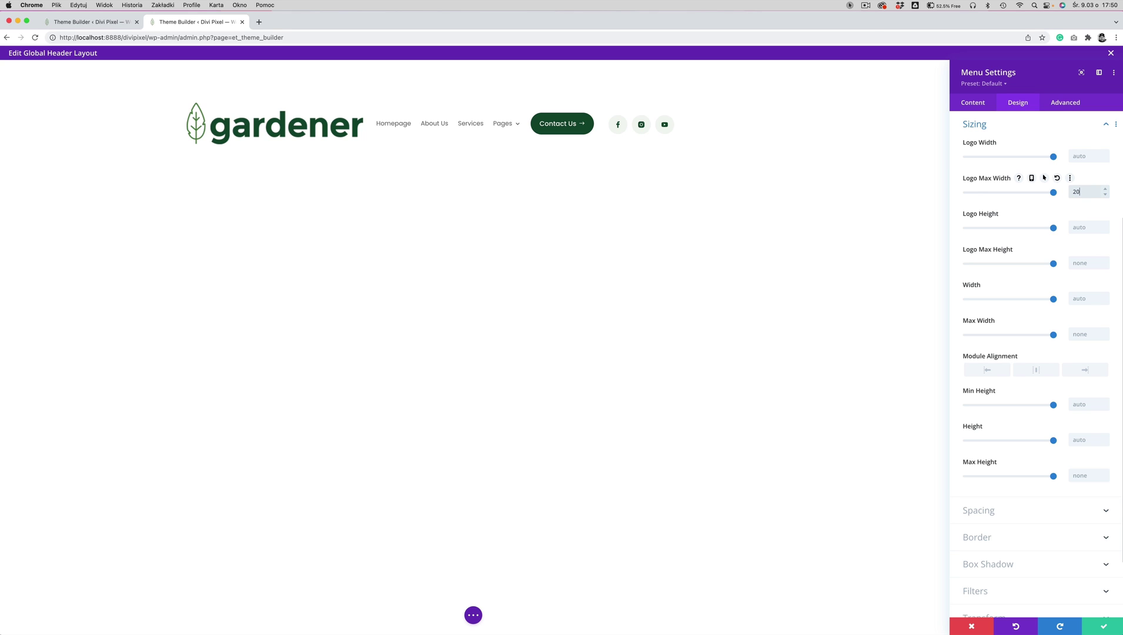
pyautogui.write('%0px')
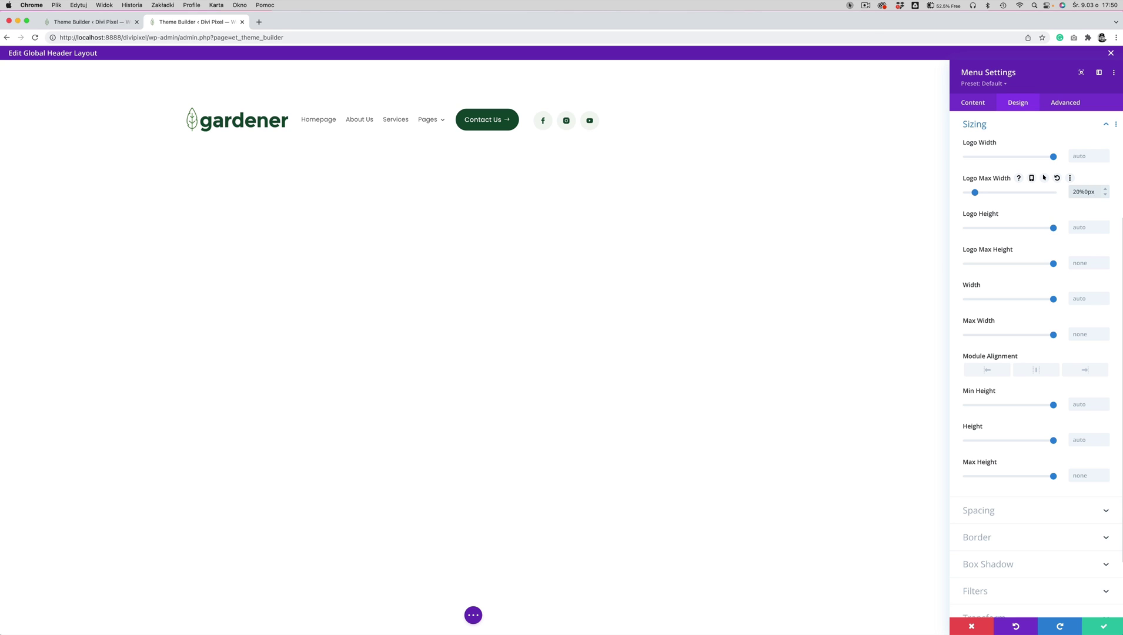
pyautogui.press('BackSpace')
pyautogui.press('BackSpace')
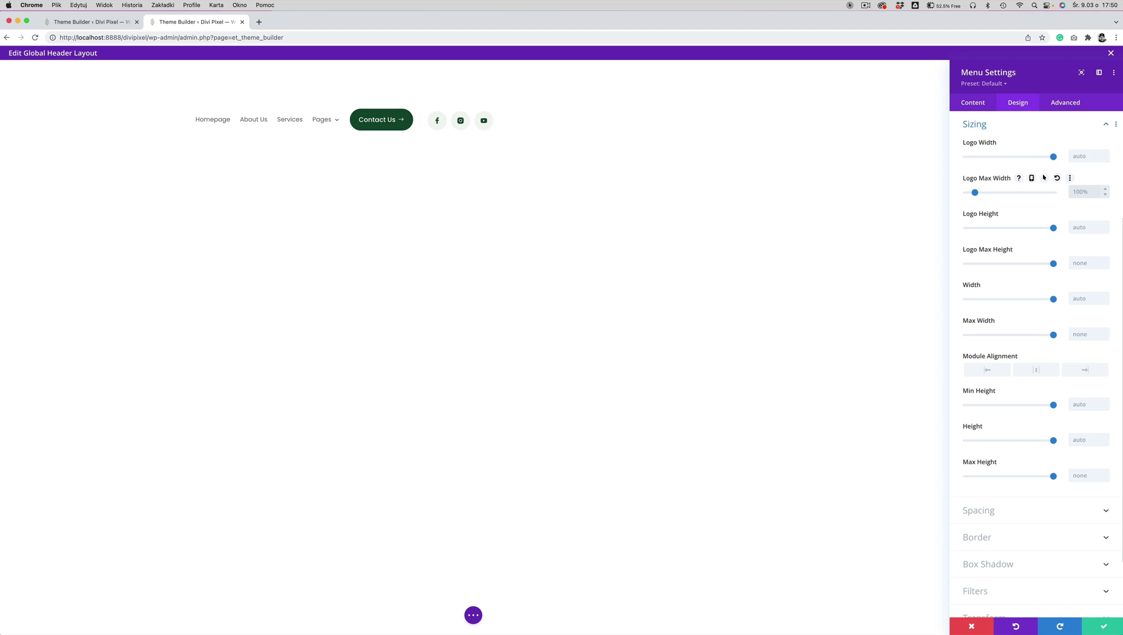
pyautogui.write('px')
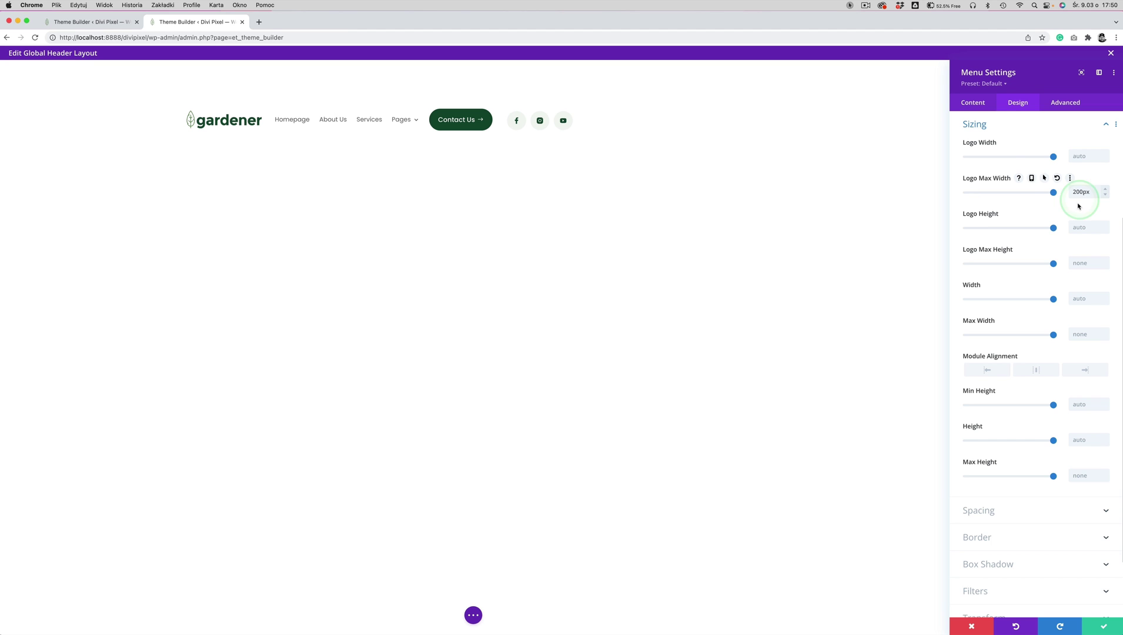
pyautogui.click(980, 125)
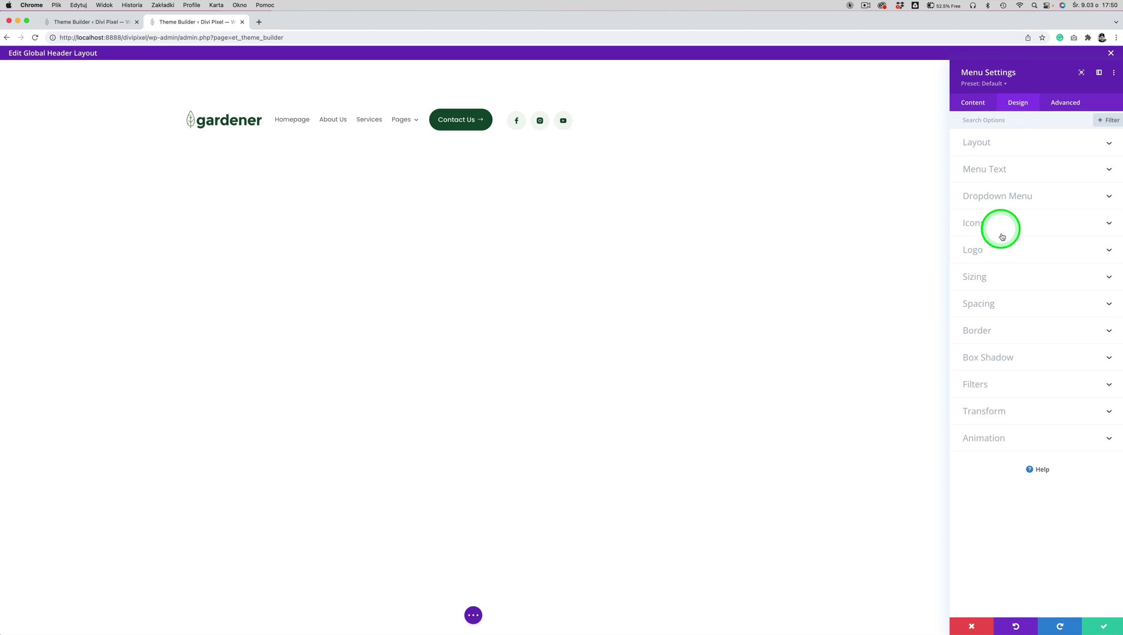
# Step: Give the Menu module a bottom margin of 0px, align its menu text right, and save the module settings
pyautogui.click(989, 308)
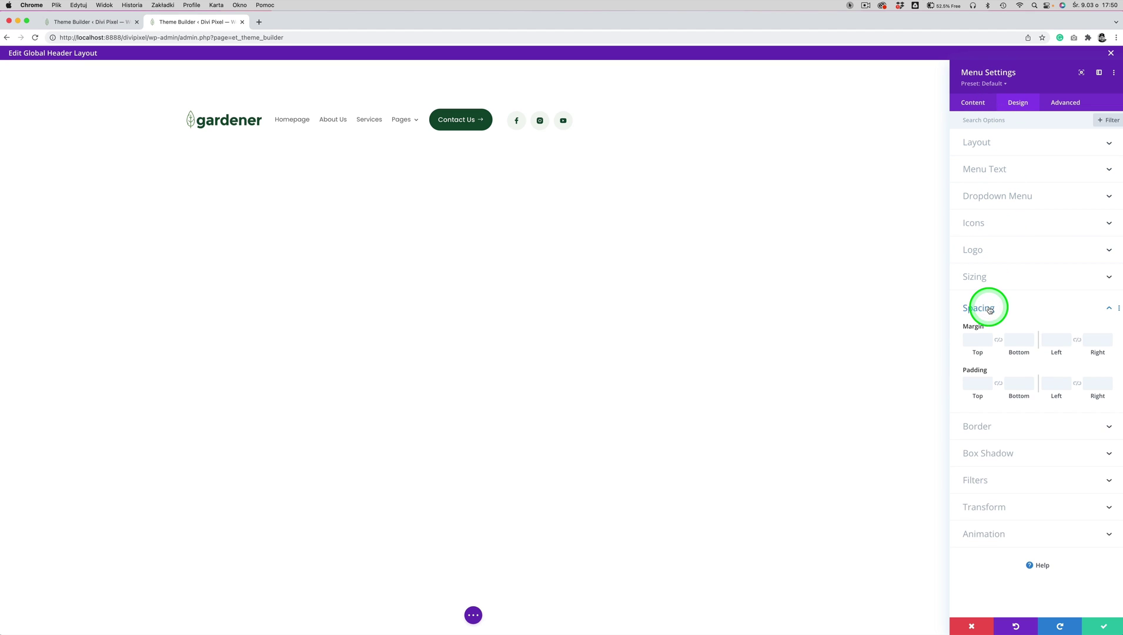
pyautogui.click(1013, 340)
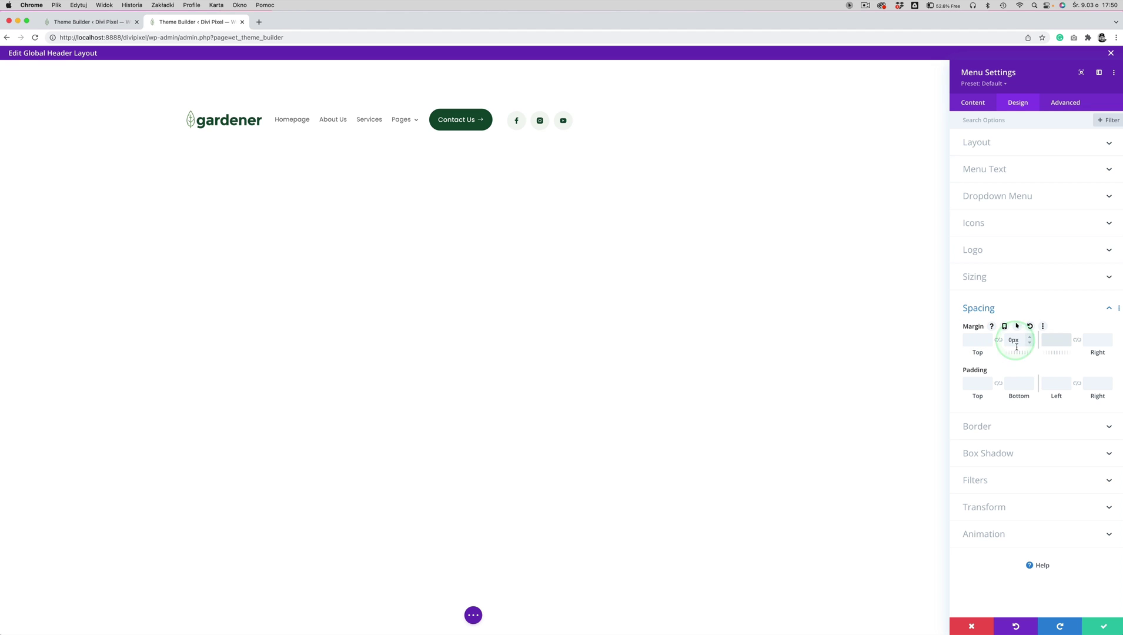
pyautogui.click(995, 170)
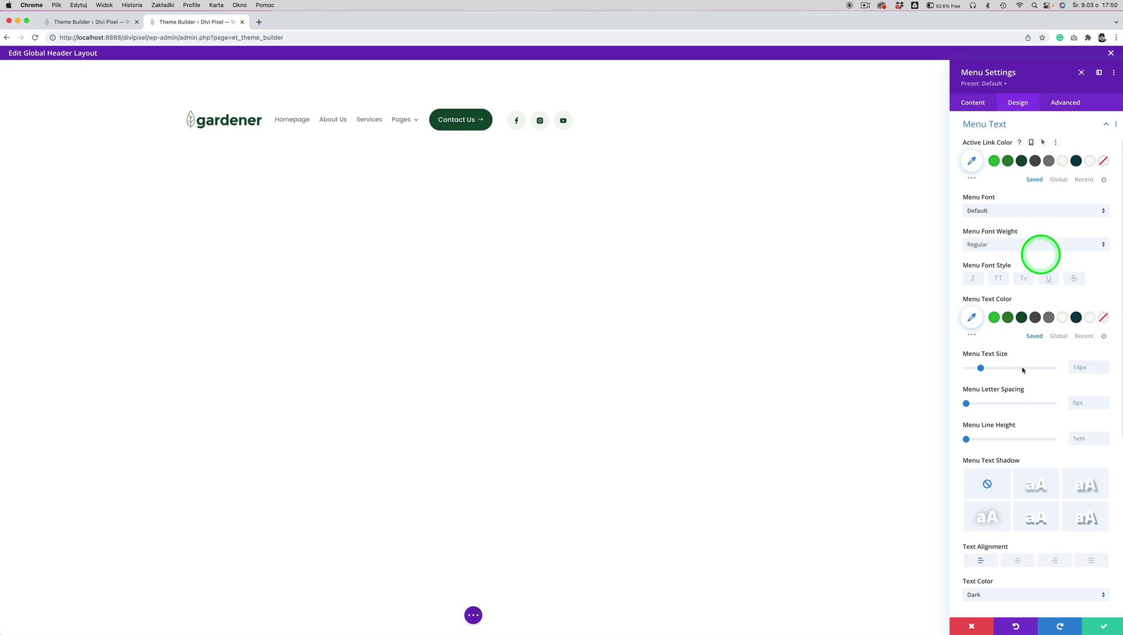
pyautogui.click(1055, 560)
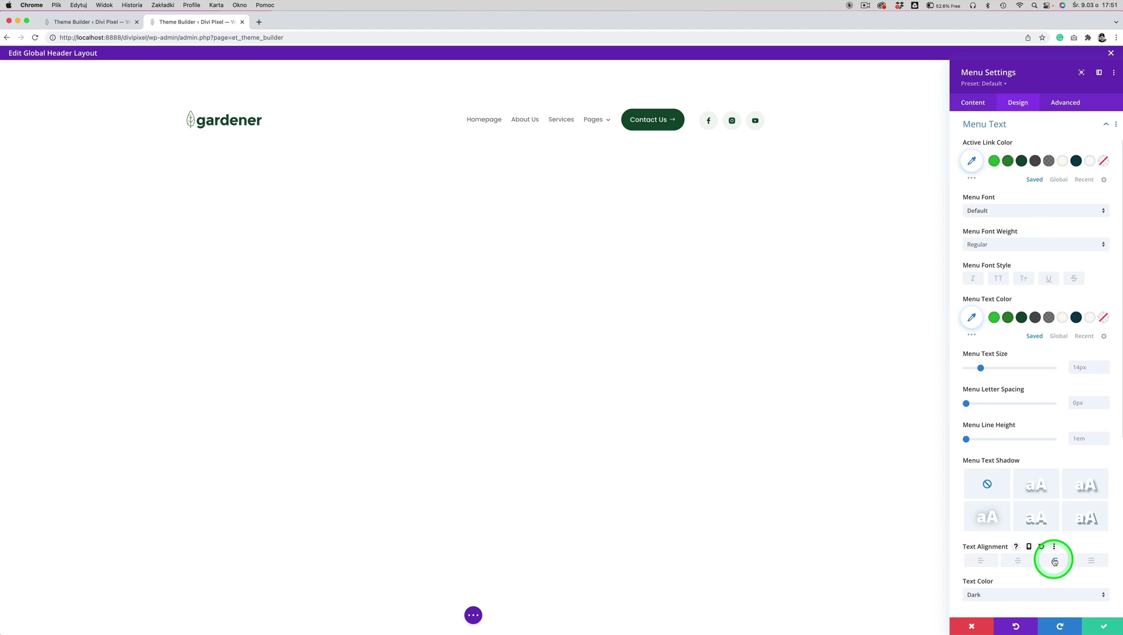
pyautogui.click(1106, 626)
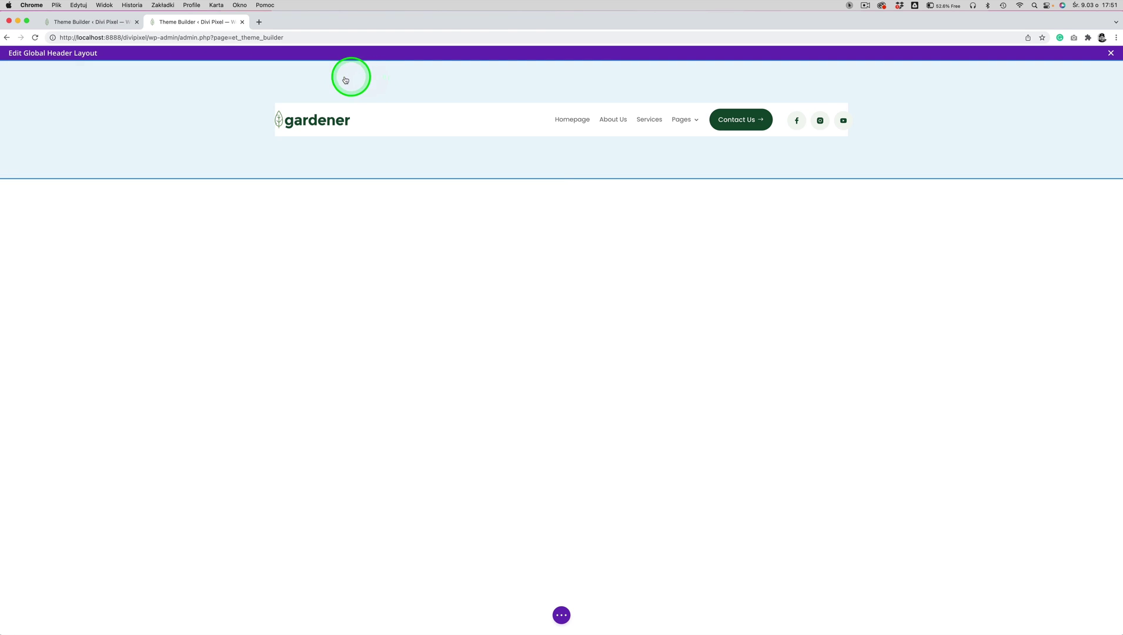
# Step: Collapse the header section's top and bottom padding, and set its row's top and bottom padding to 20px
pyautogui.moveTo(384, 79); pyautogui.dragTo(408, 40)
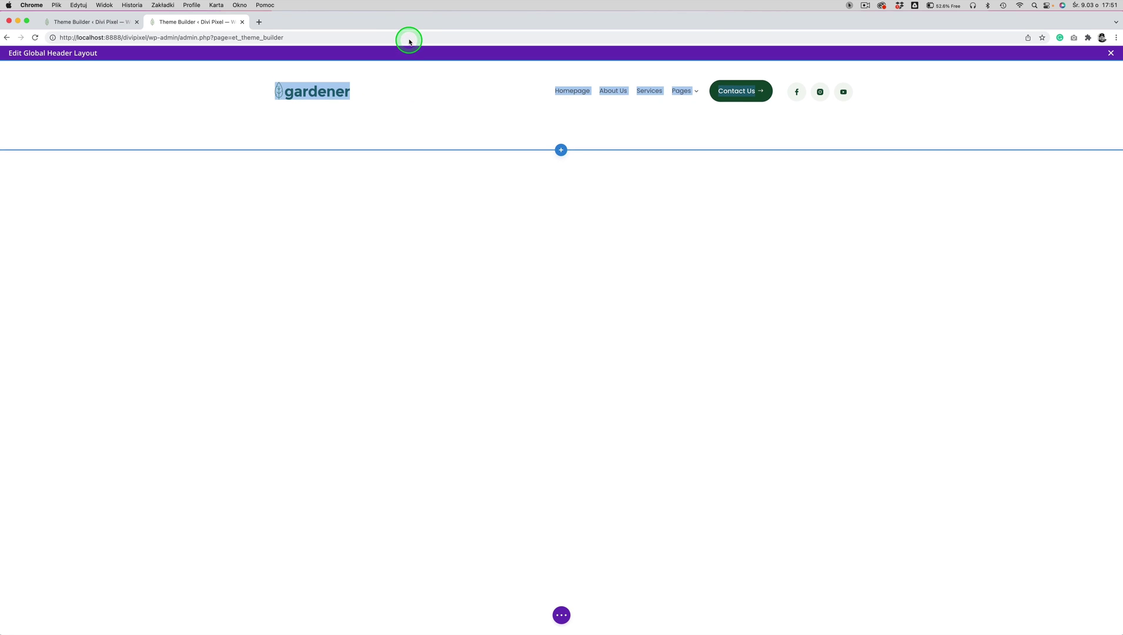
pyautogui.moveTo(412, 130); pyautogui.dragTo(398, 100)
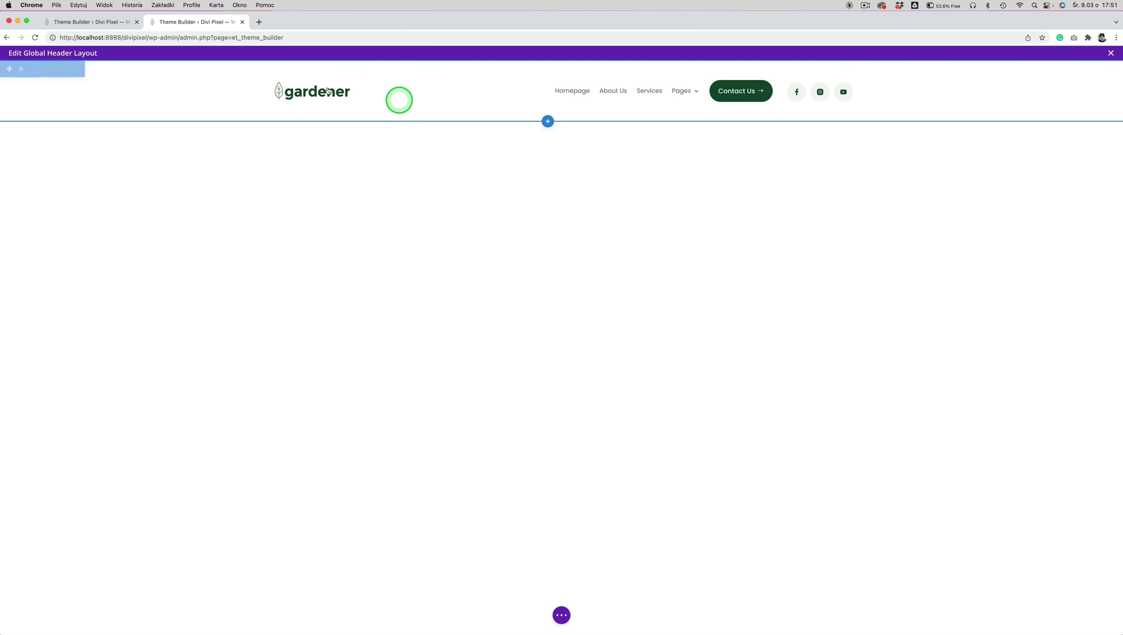
pyautogui.moveTo(366, 80)
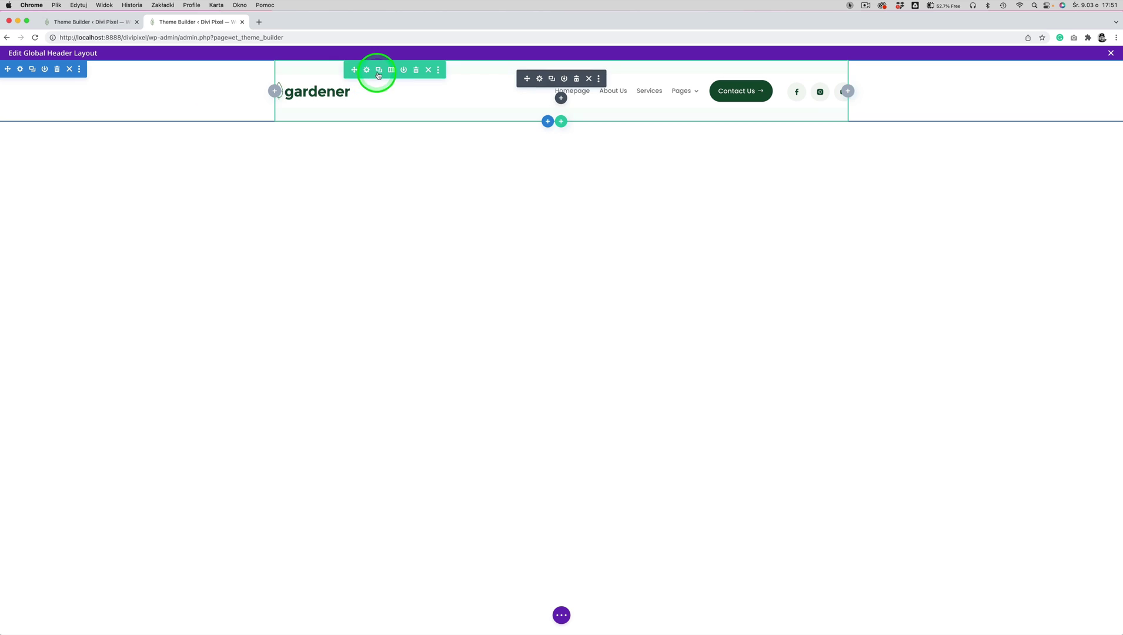
pyautogui.click(369, 72)
pyautogui.click(1018, 103)
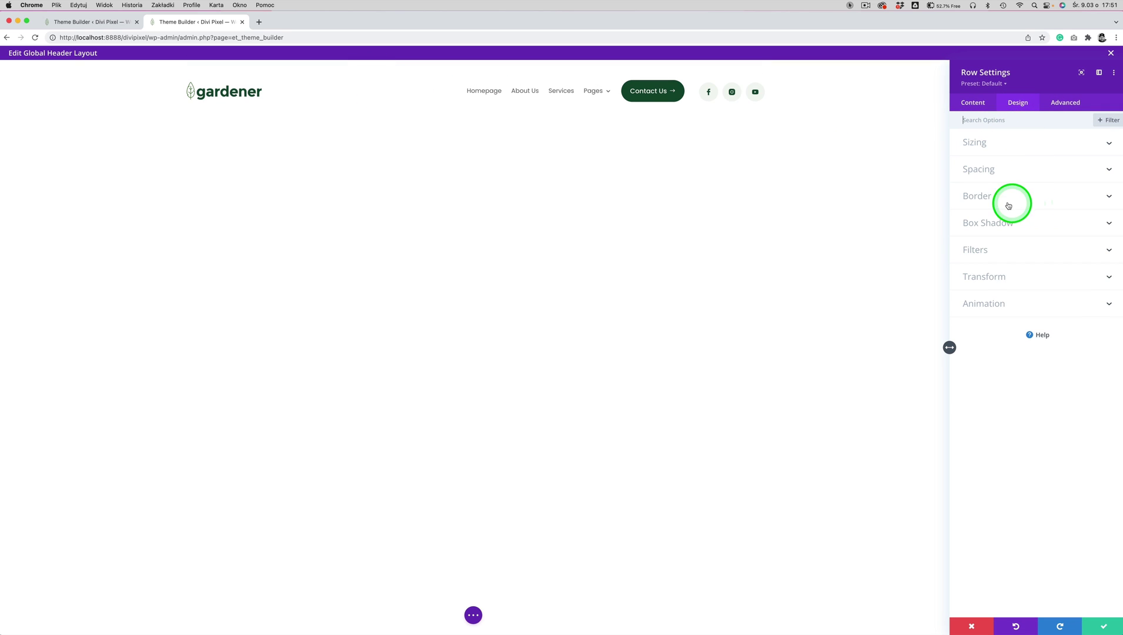
pyautogui.click(986, 171)
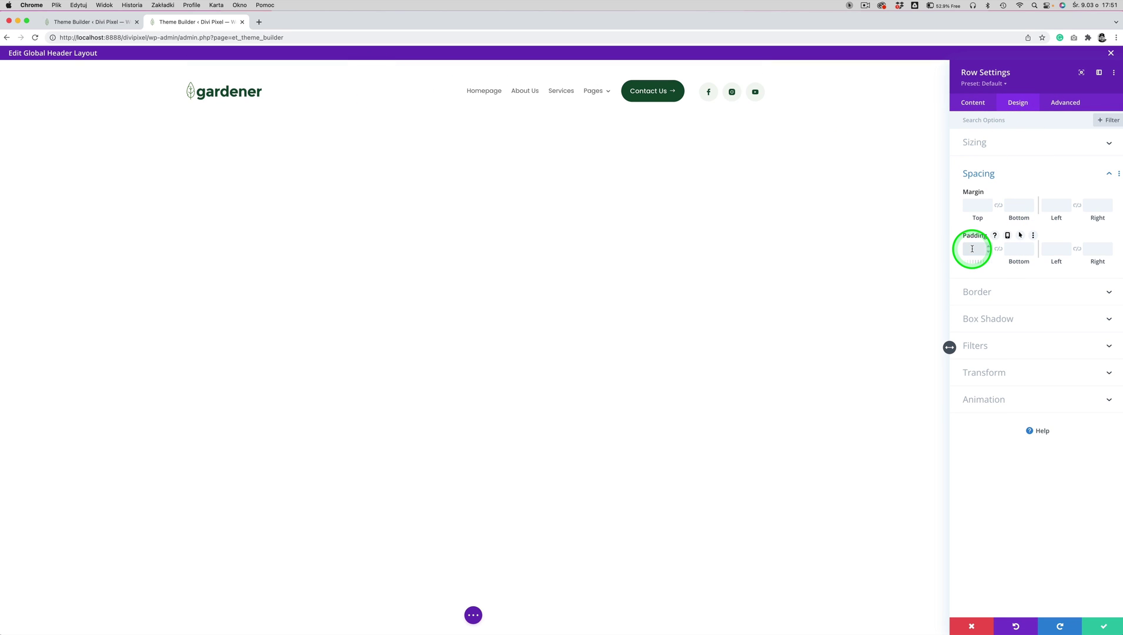
pyautogui.write('20')
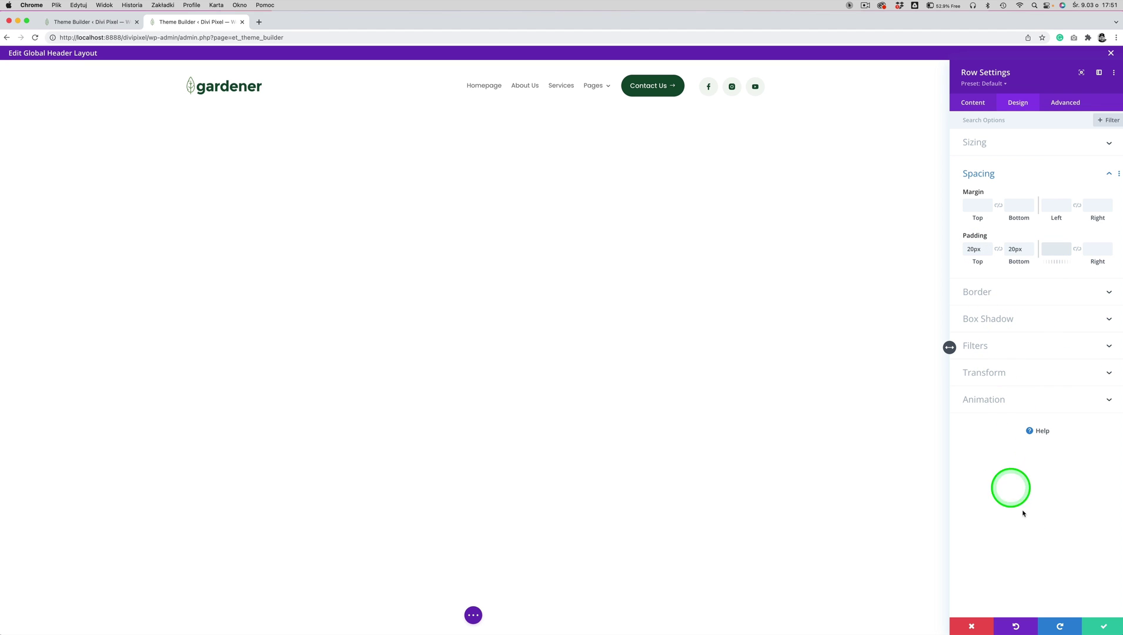
pyautogui.click(1104, 626)
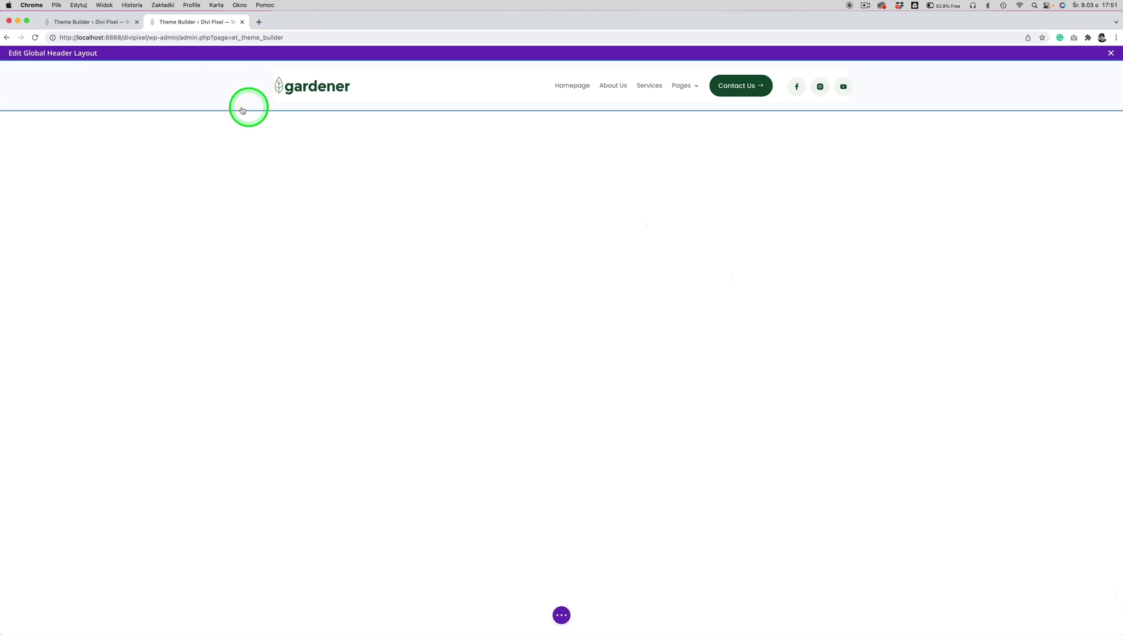
# Step: Add a soft, even outer box shadow to the header section with shadow color rgba(0,0,0,0.06)
pyautogui.click(20, 68)
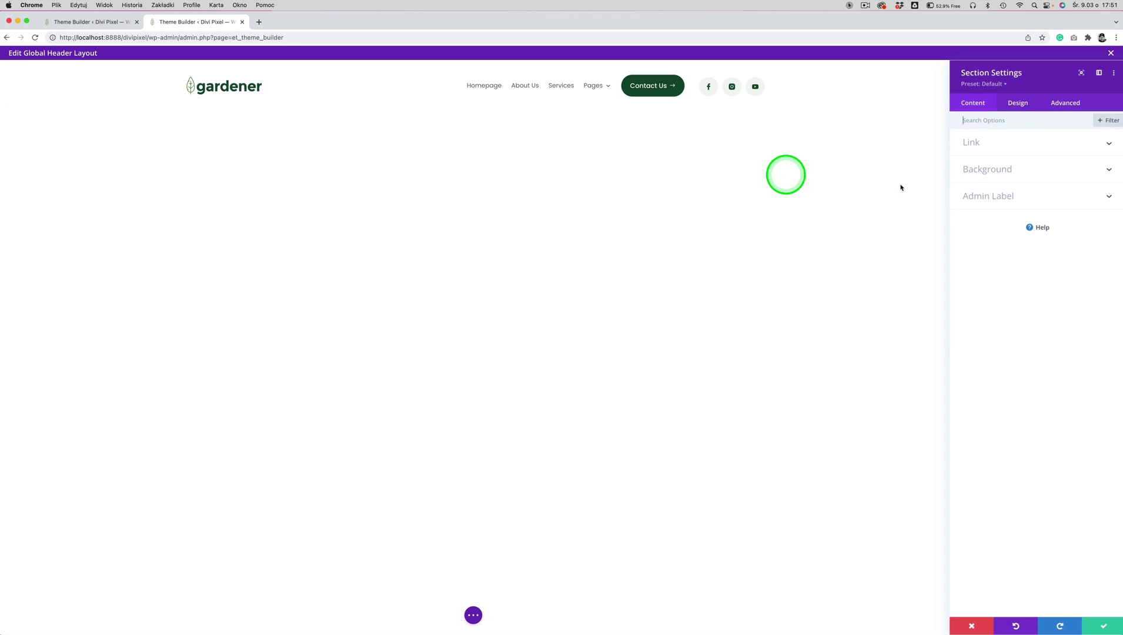
pyautogui.click(1018, 102)
pyautogui.click(989, 281)
pyautogui.click(1018, 324)
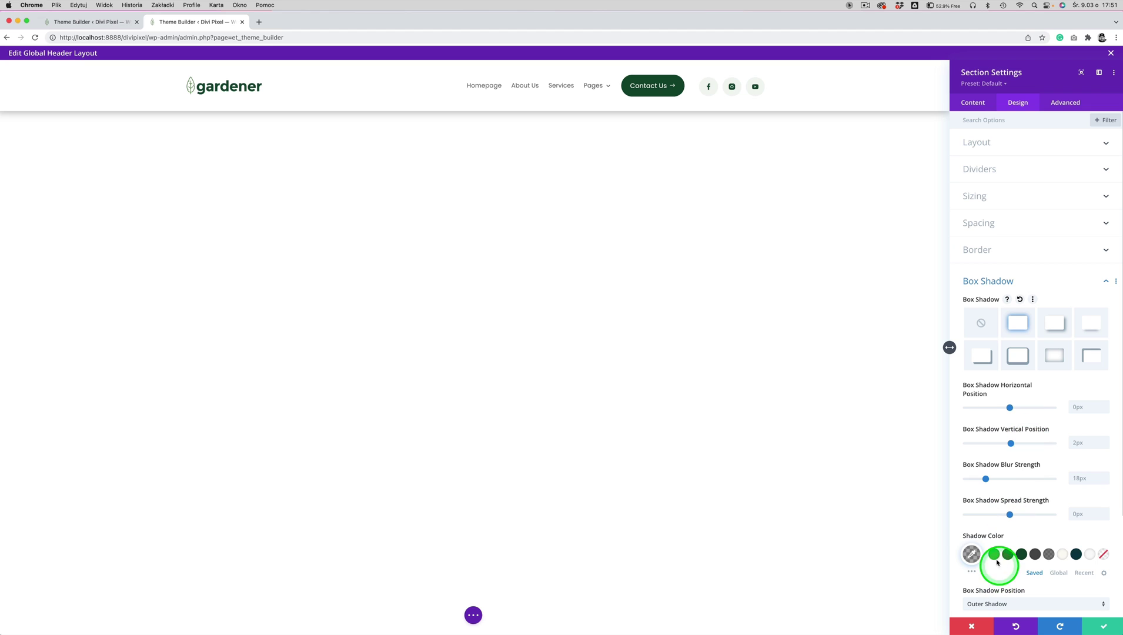
pyautogui.click(974, 554)
pyautogui.moveTo(1099, 592); pyautogui.dragTo(1101, 610)
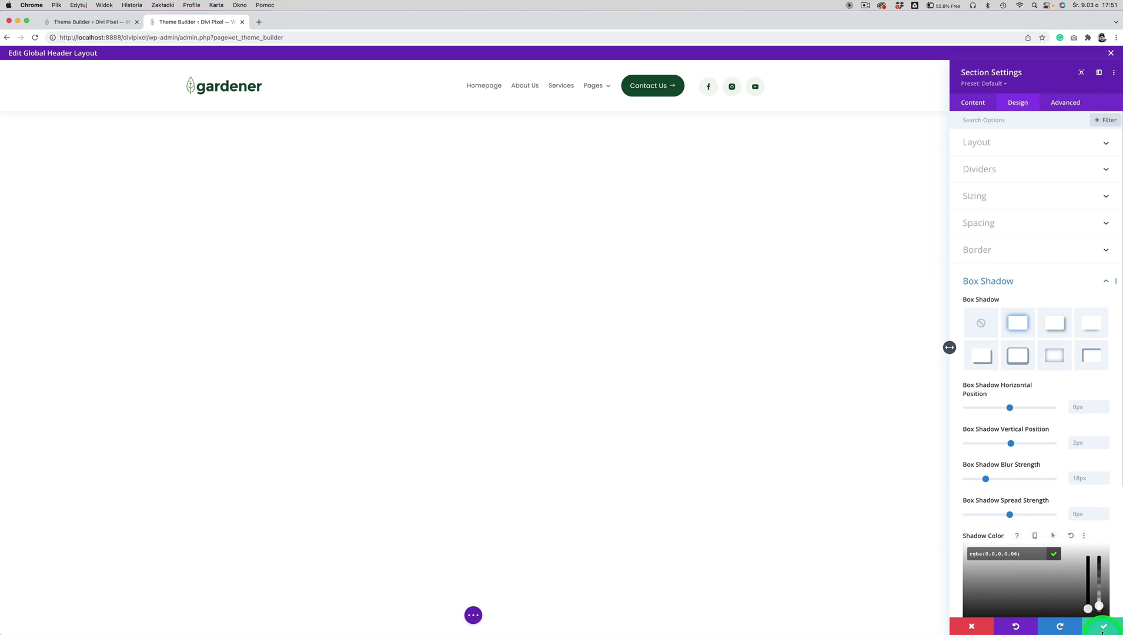
pyautogui.click(1103, 631)
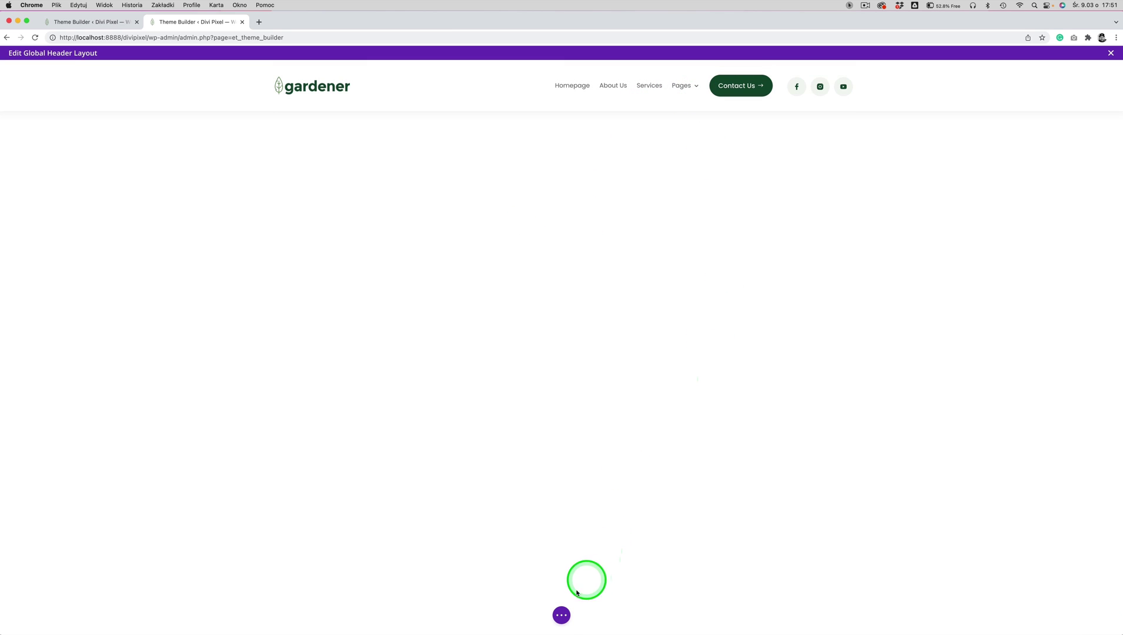
# Step: Save the global header layout, close its editor, and save the Theme Builder changes
pyautogui.click(561, 615)
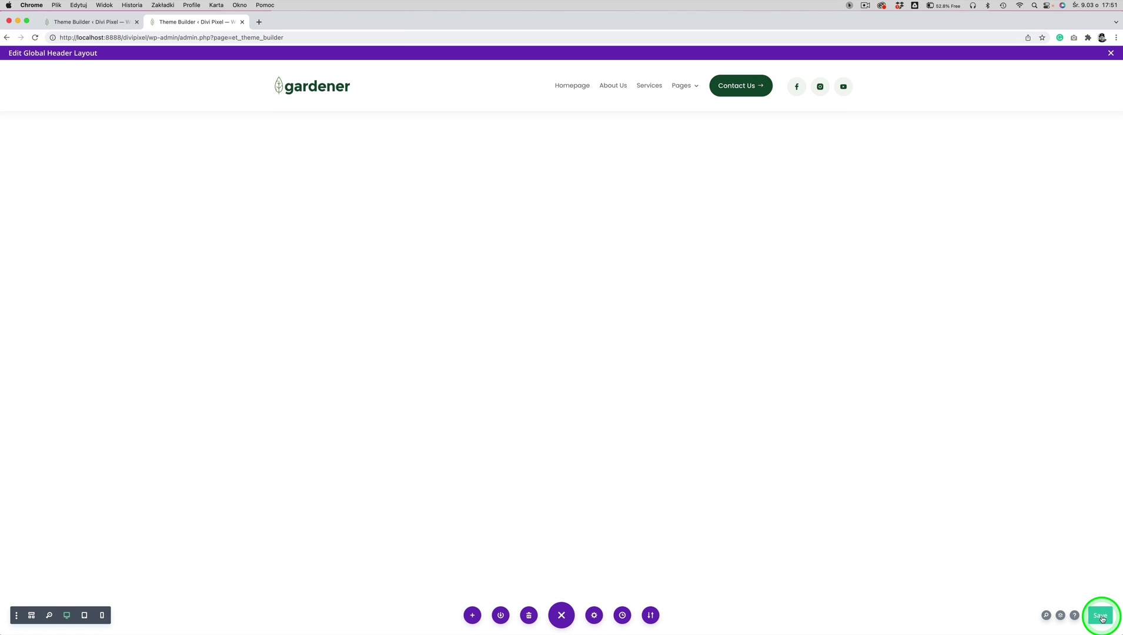
pyautogui.click(1111, 53)
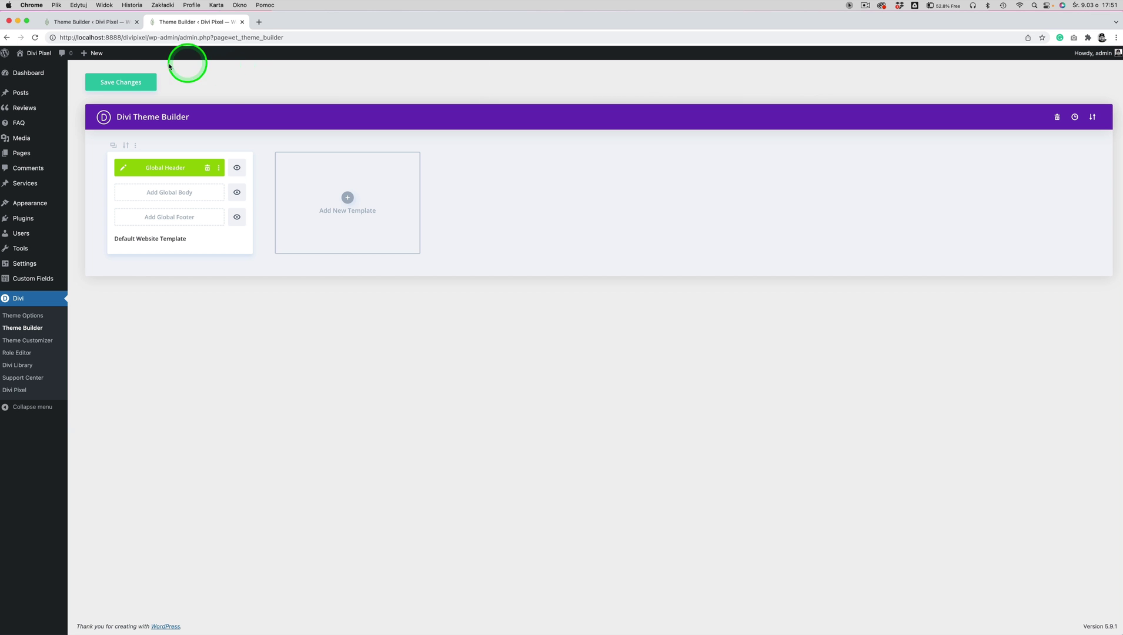
pyautogui.click(122, 84)
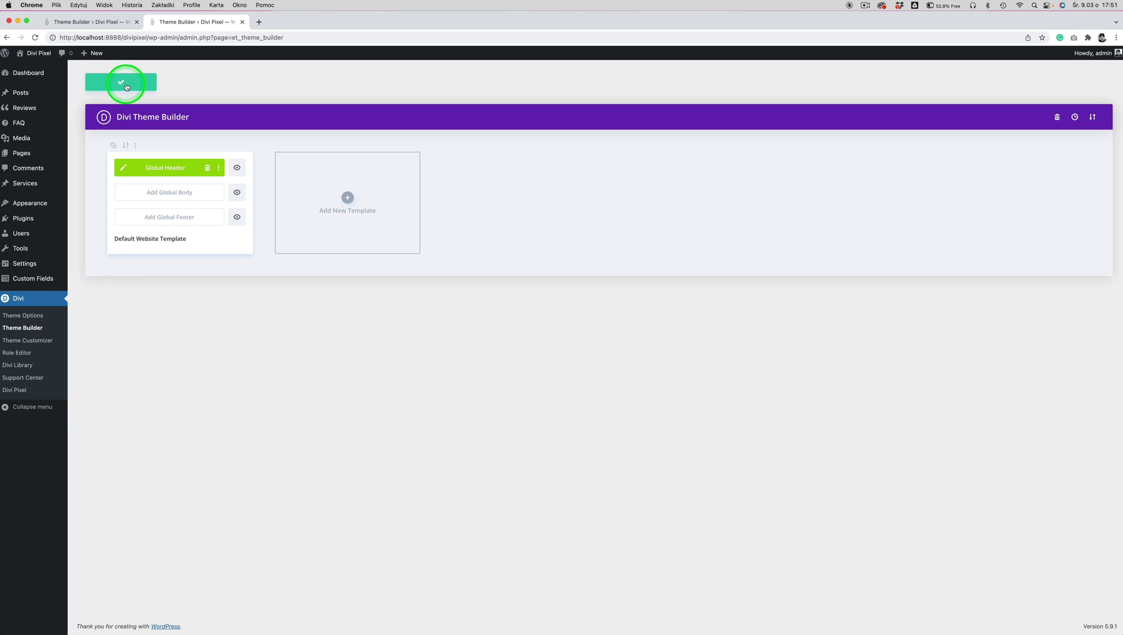
# Step: Open the live site in a new browser tab and check the new header and its navigation on the homepage
pyautogui.rightClick(34, 55)
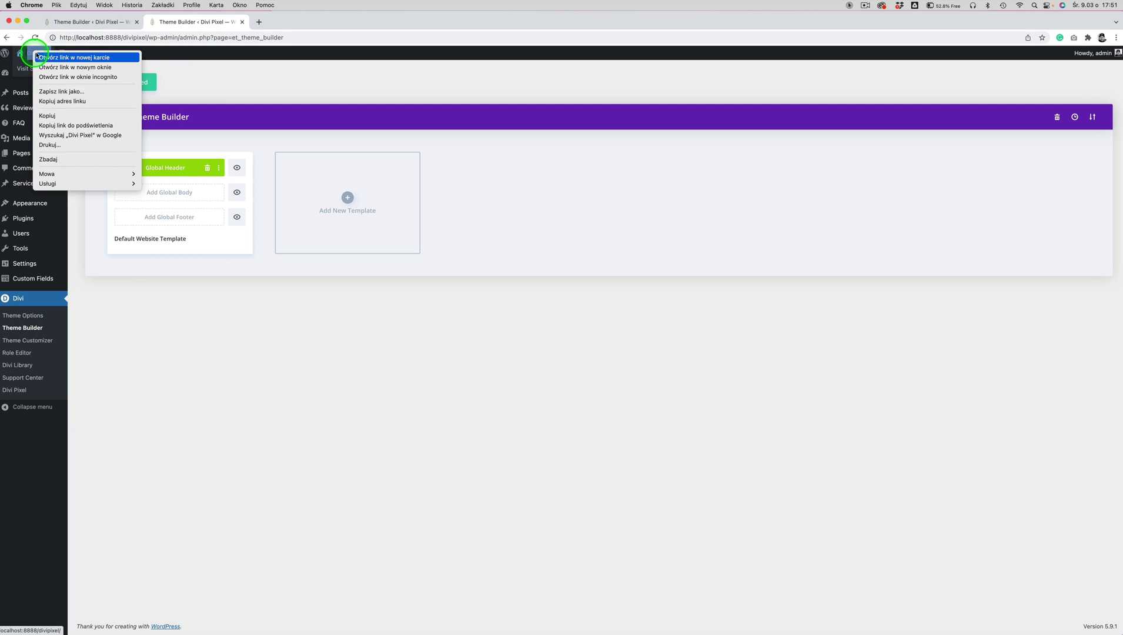
pyautogui.click(65, 57)
pyautogui.click(291, 22)
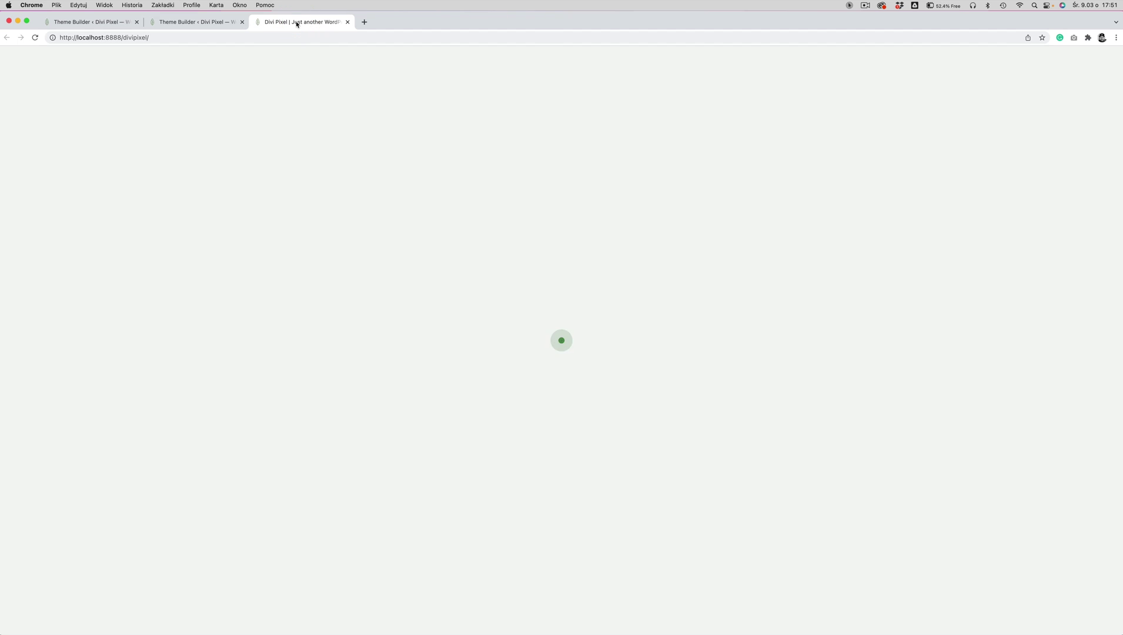
pyautogui.scroll(-3, 892, 264)
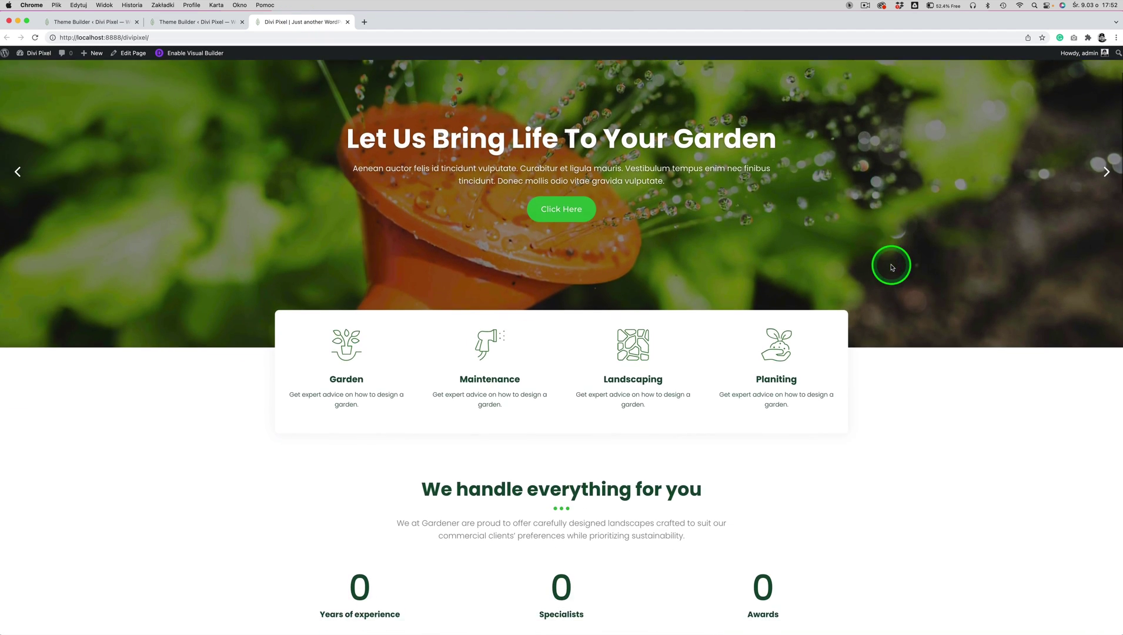
pyautogui.scroll(-2, 890, 263)
pyautogui.scroll(5, 790, 246)
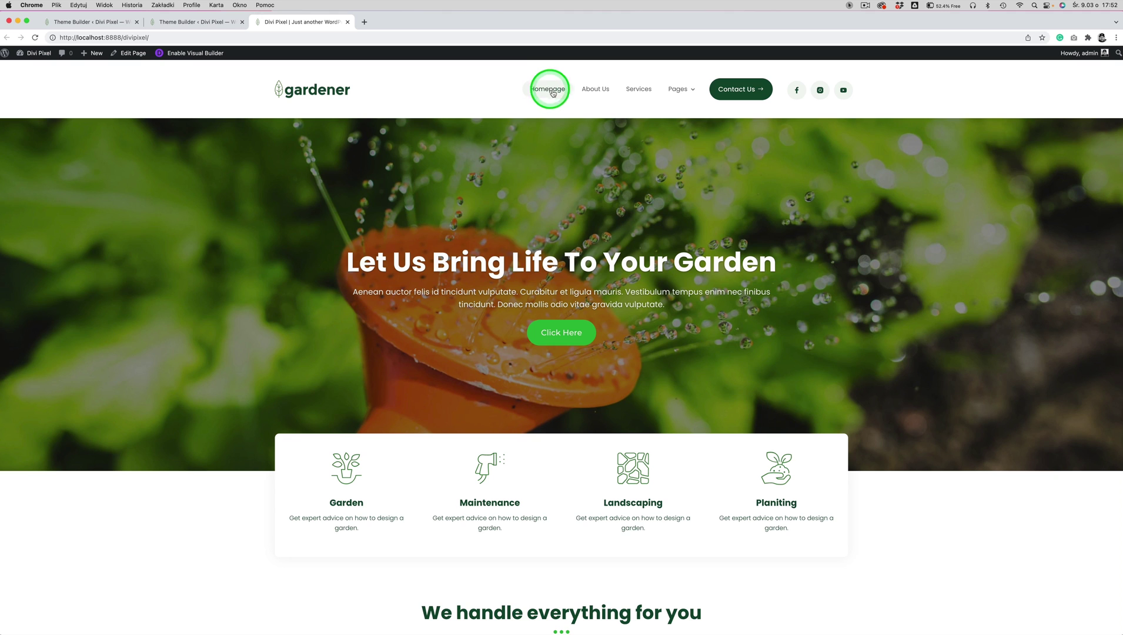
pyautogui.moveTo(681, 89)
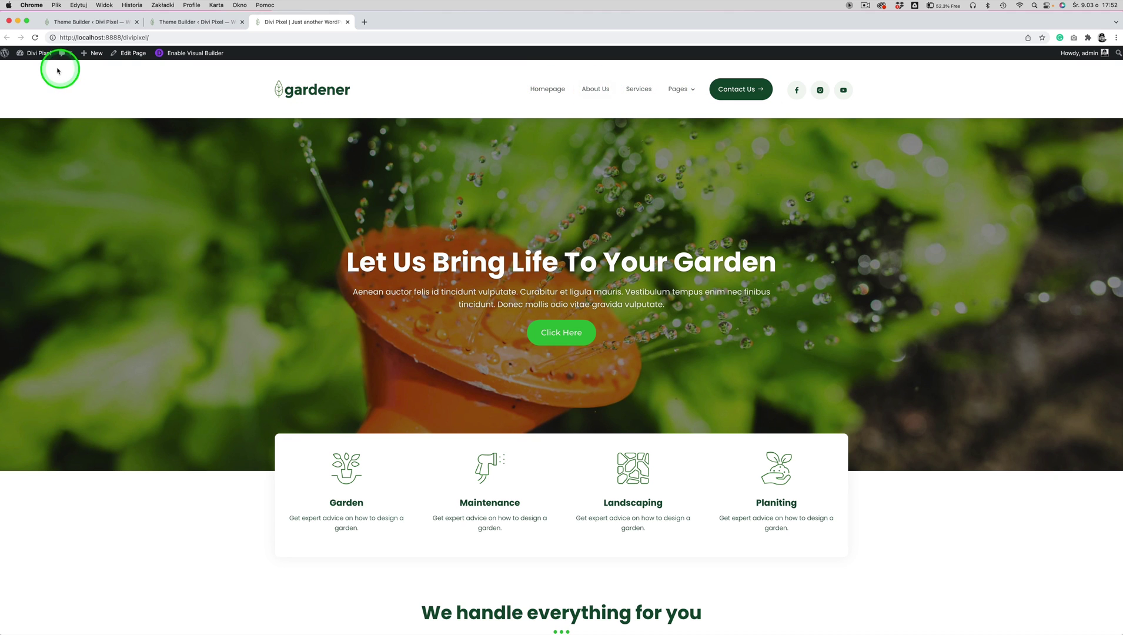
# Step: Return to the WordPress dashboard from the live site and open the Menus page for Main Menu
pyautogui.moveTo(35, 55)
pyautogui.click(36, 55)
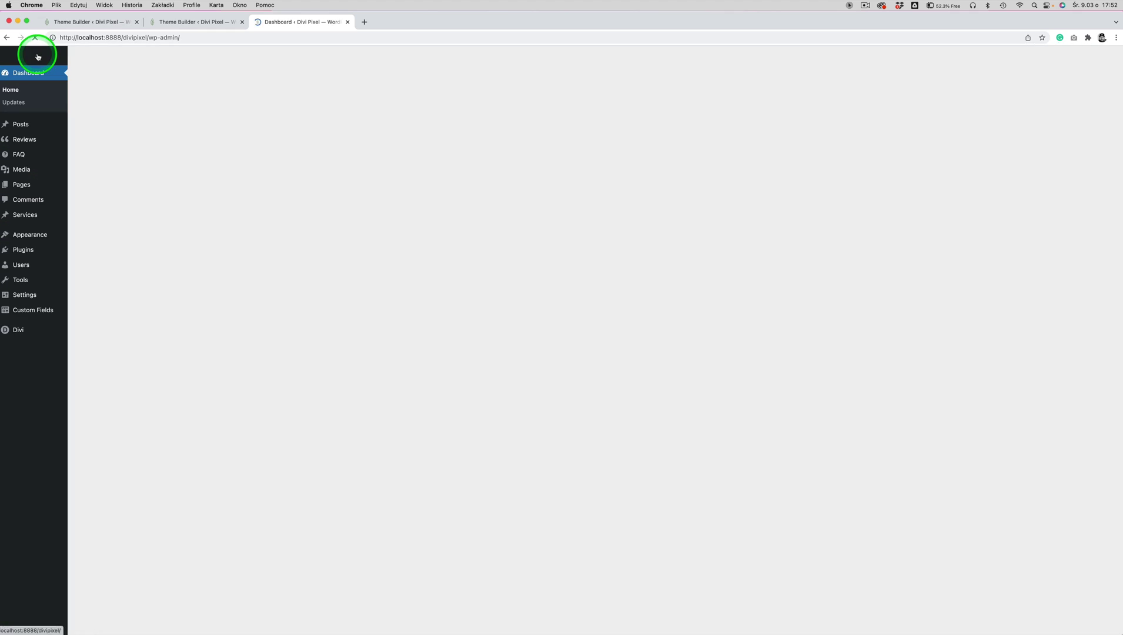
pyautogui.moveTo(29, 239)
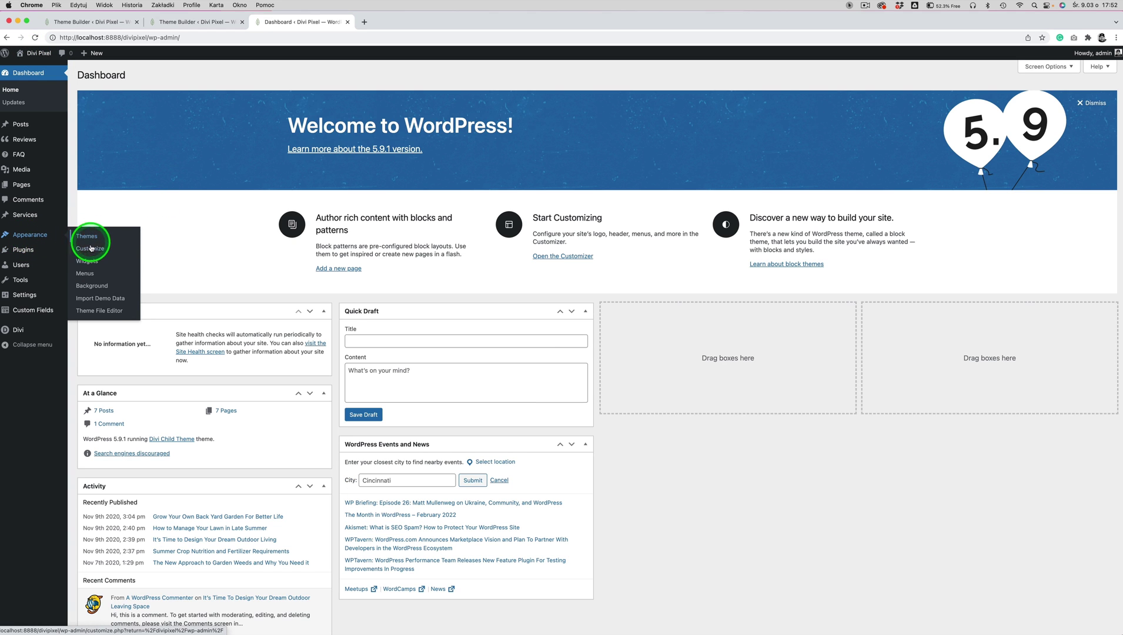
pyautogui.click(87, 277)
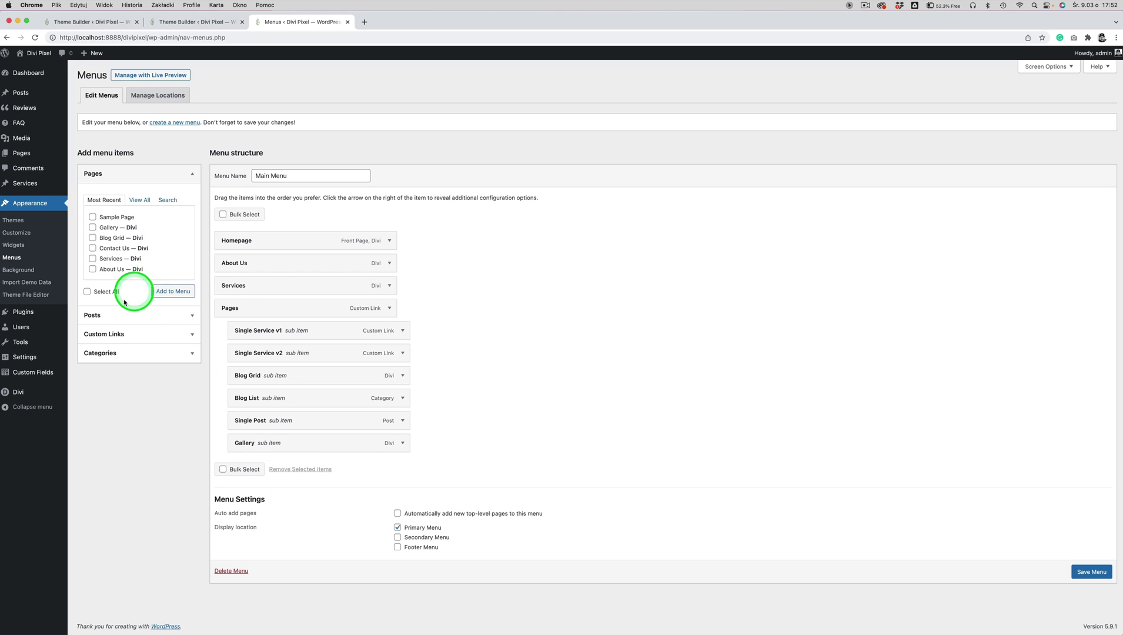
# Step: Add a custom link named Mega Menu with URL # to Main Menu and move it above Homepage
pyautogui.click(105, 333)
pyautogui.click(136, 239)
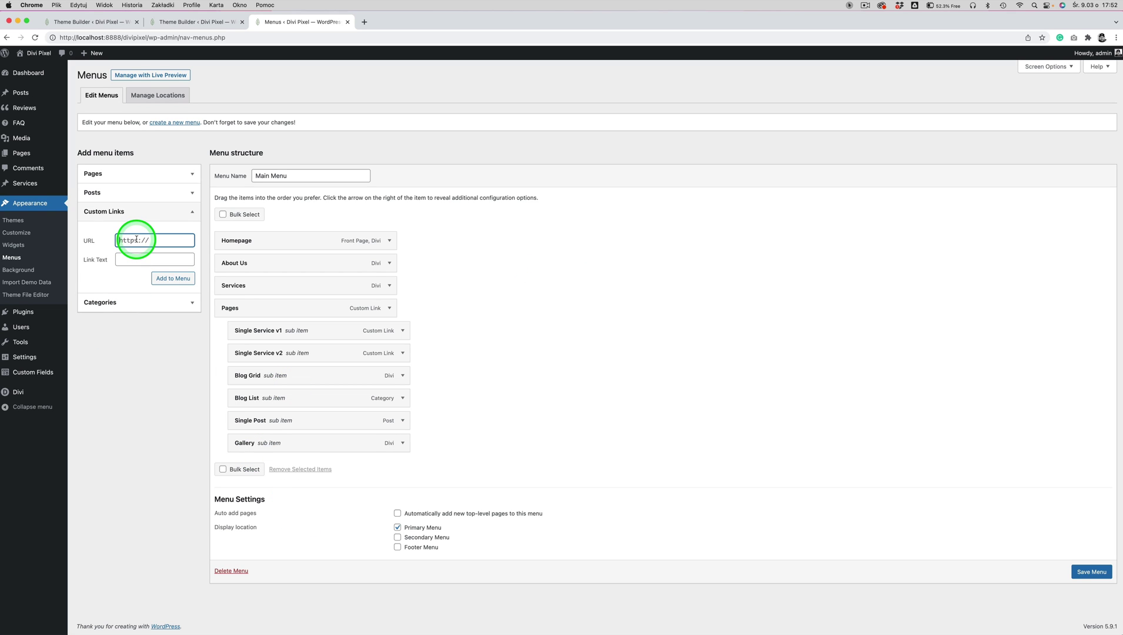
pyautogui.write('#')
pyautogui.click(134, 258)
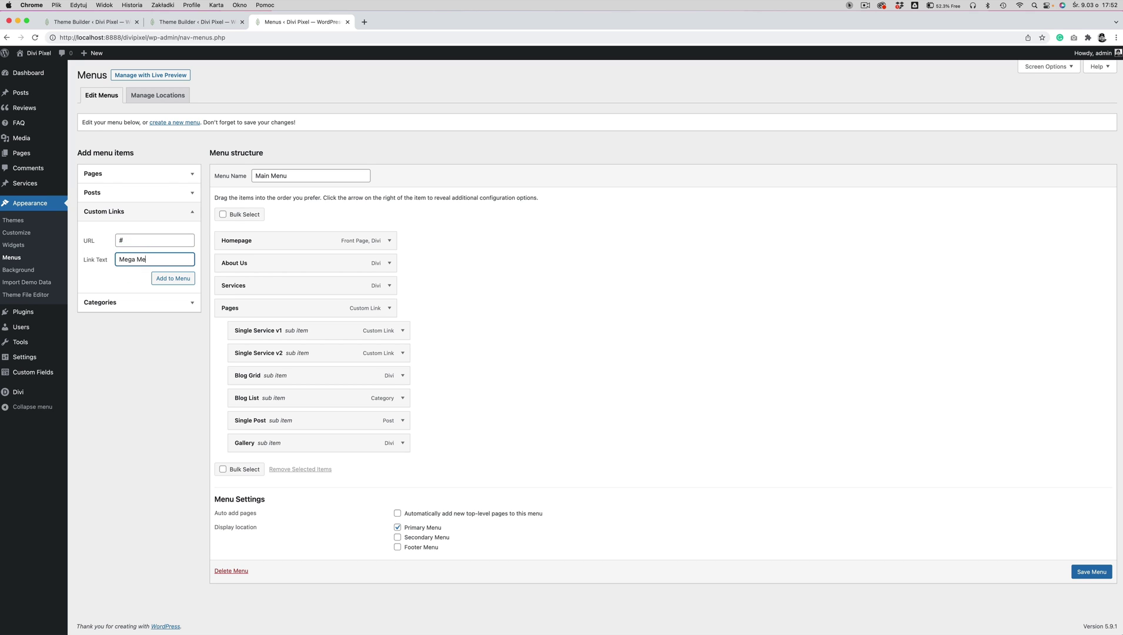
pyautogui.click(173, 278)
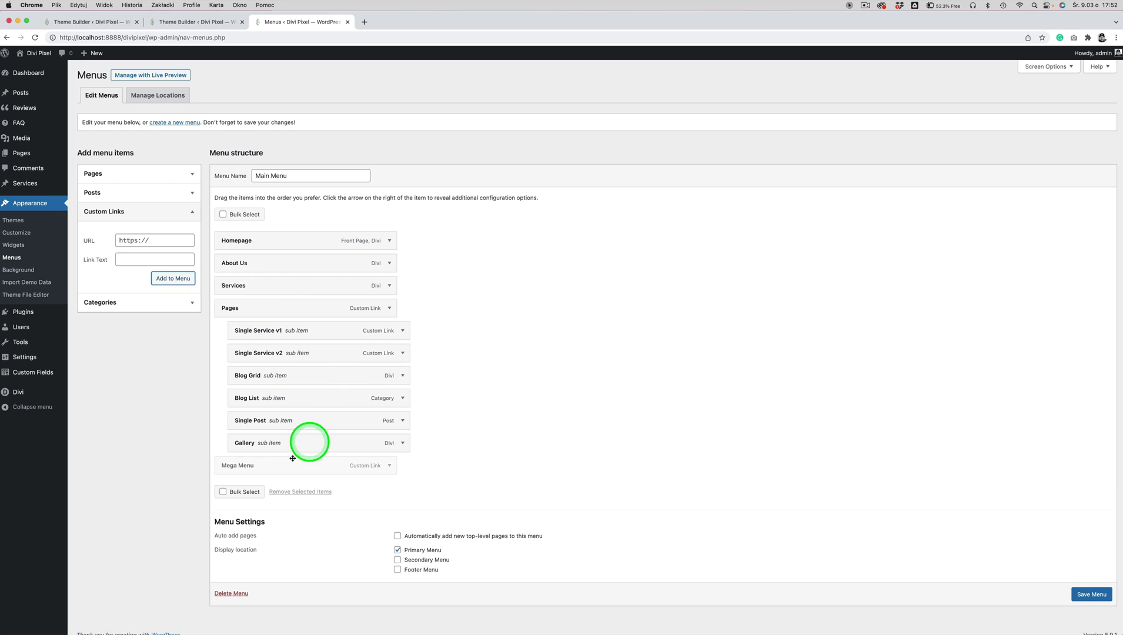
pyautogui.moveTo(279, 467); pyautogui.dragTo(300, 240)
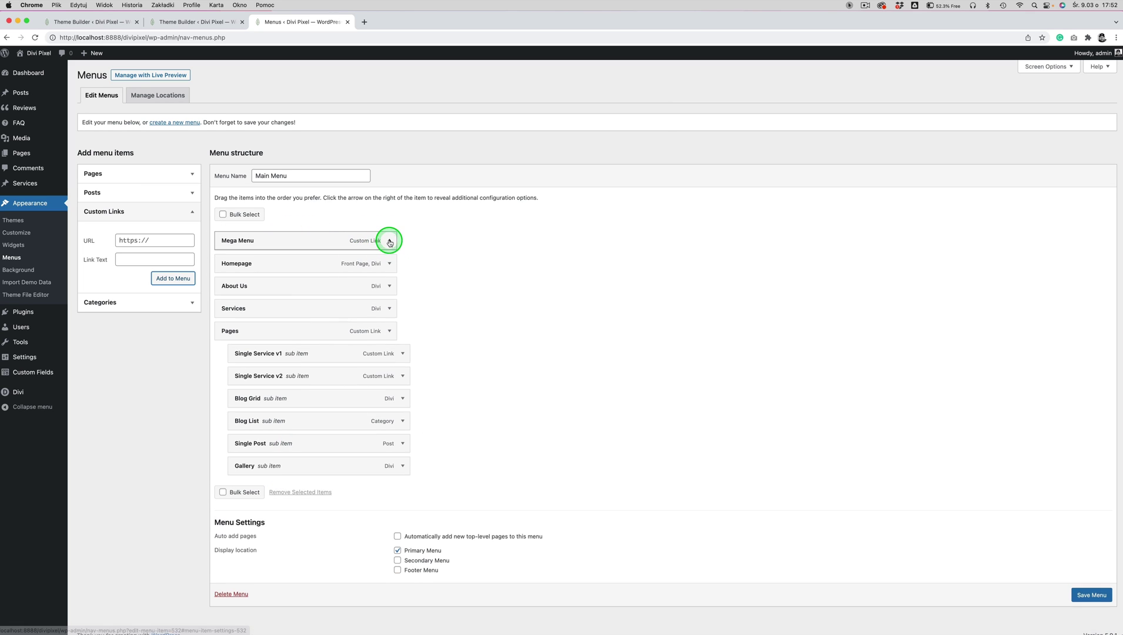
# Step: Enable the CSS Classes property for menu items and give the Mega Menu item the class dp-mega-menu
pyautogui.click(389, 240)
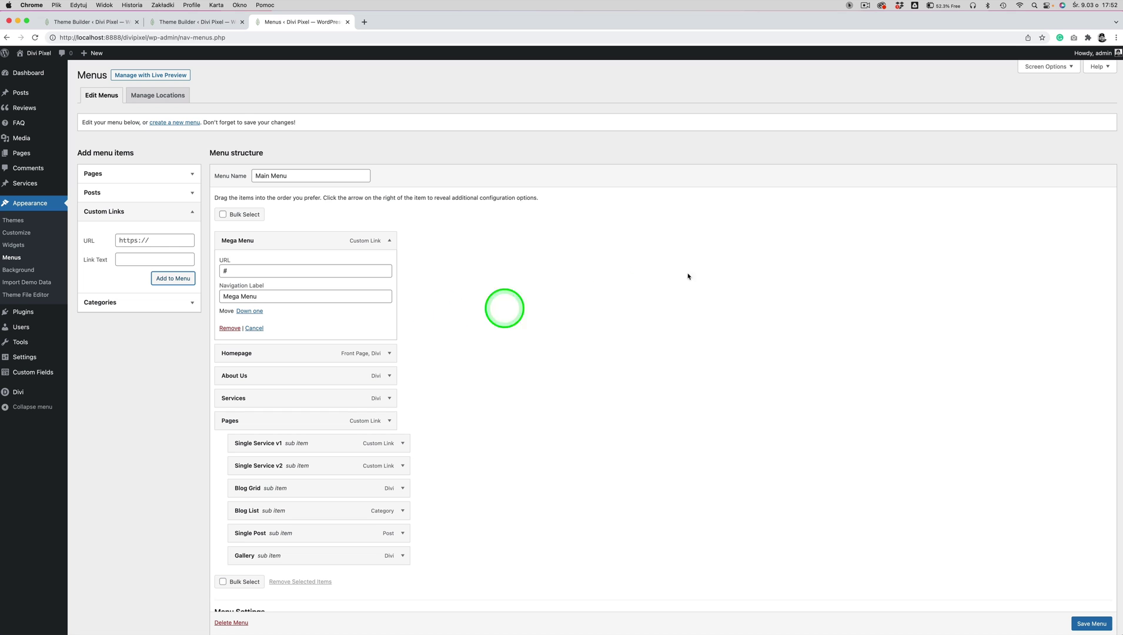
pyautogui.click(1043, 69)
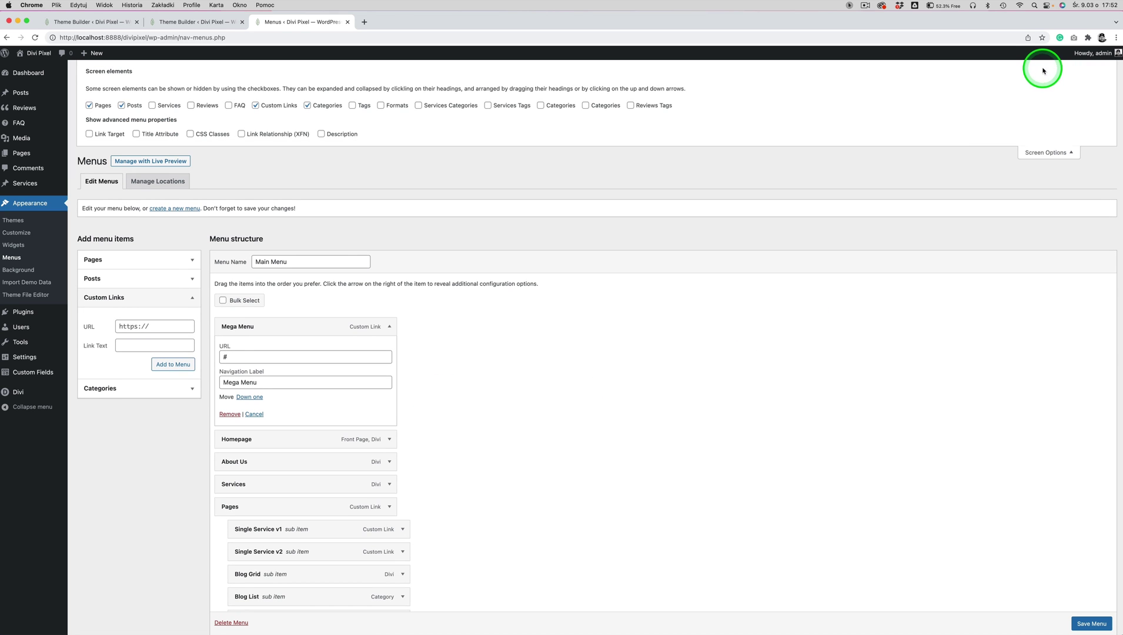
pyautogui.click(190, 135)
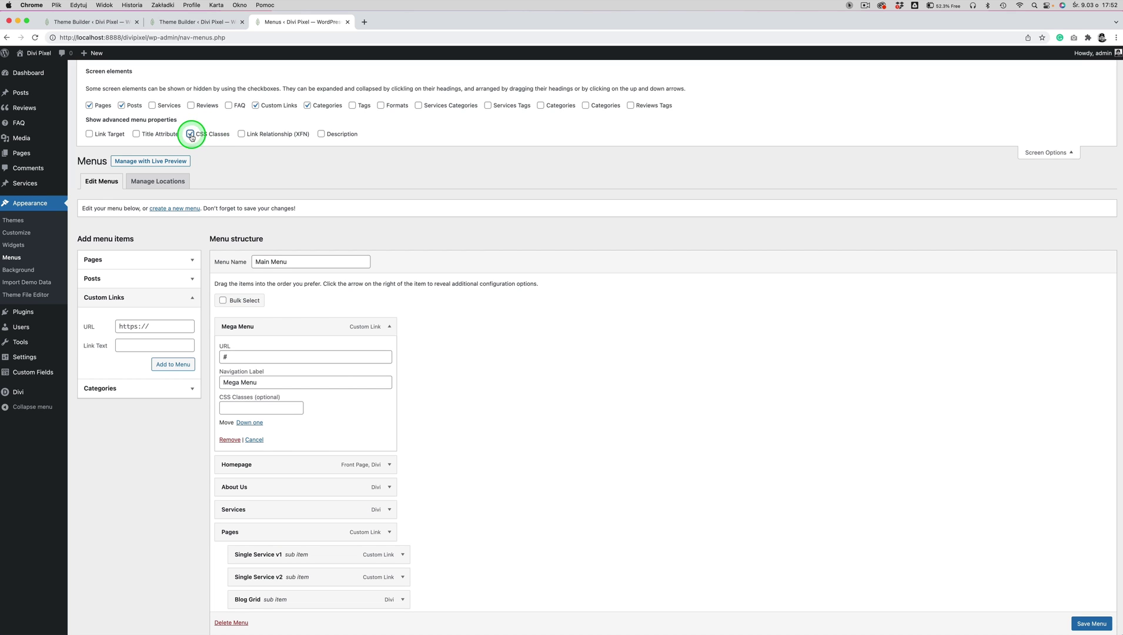
pyautogui.click(238, 408)
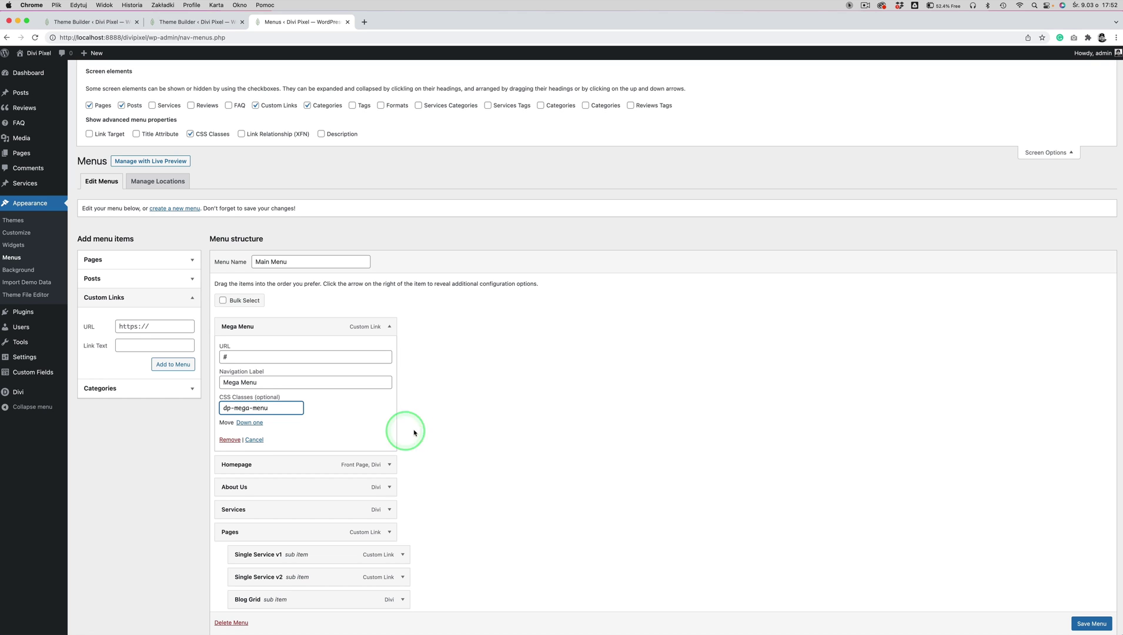
pyautogui.click(275, 410)
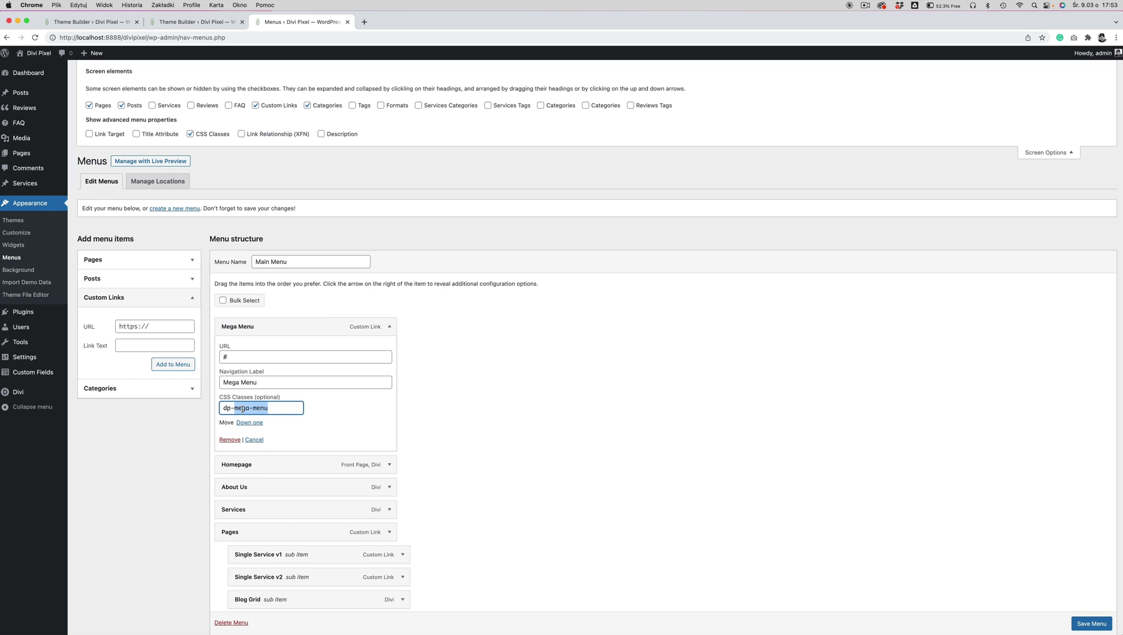
# Step: Hide the screen options, select the Mega Menu item's CSS class text, and save Main Menu
pyautogui.click(1049, 152)
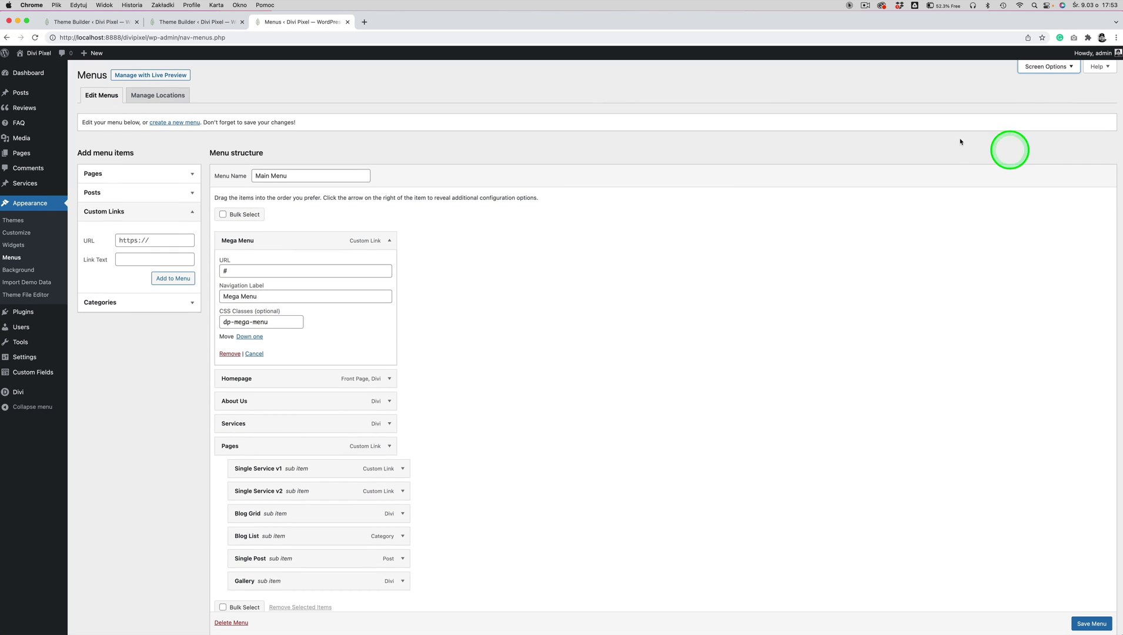
pyautogui.moveTo(272, 322); pyautogui.dragTo(202, 320)
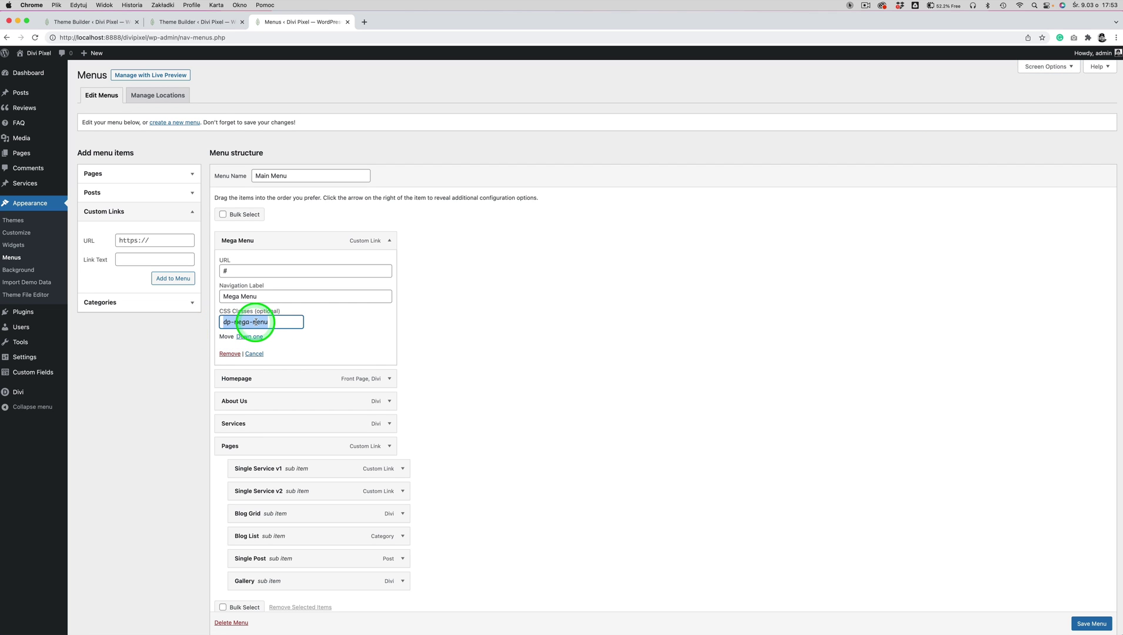
pyautogui.click(1088, 623)
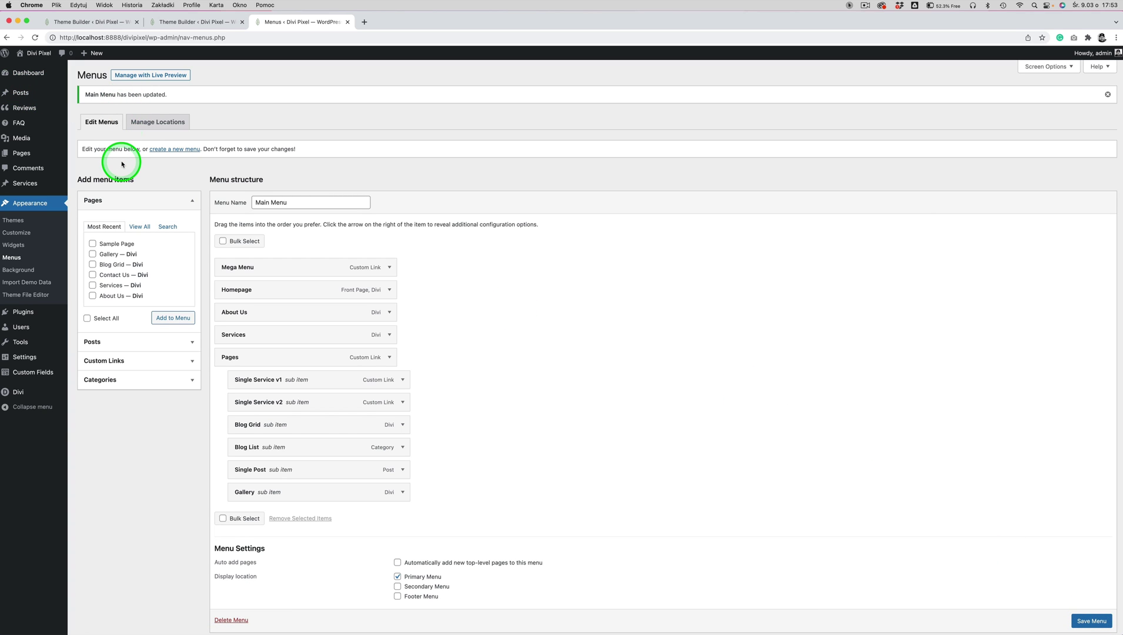
# Step: Go to the Divi Theme Builder and open the Global Header layout for editing
pyautogui.moveTo(20, 391)
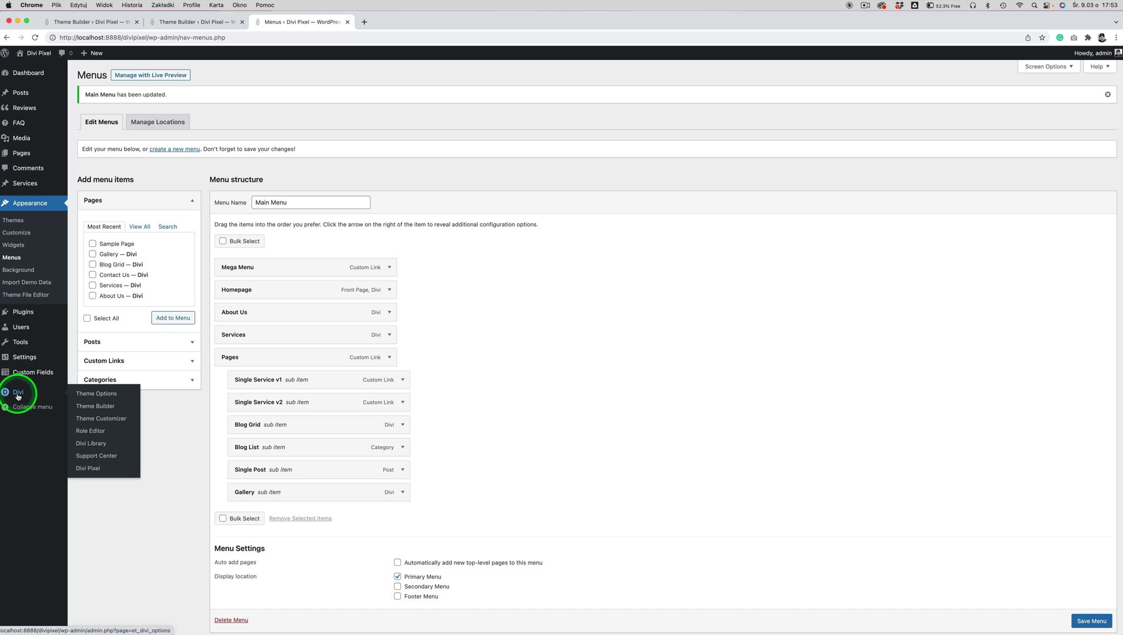
pyautogui.click(84, 408)
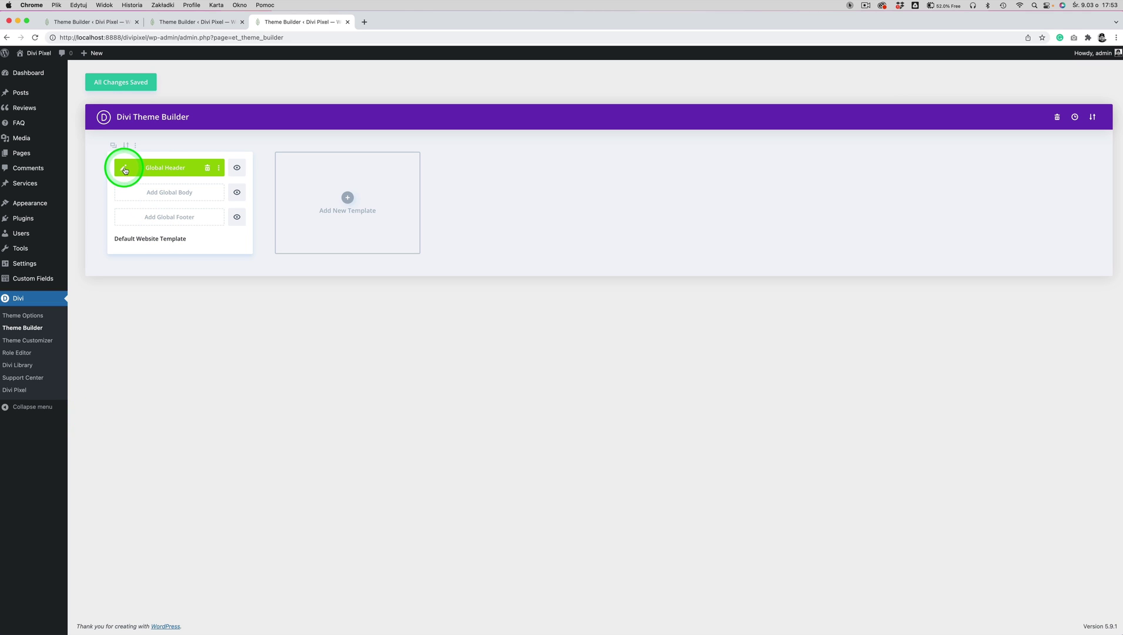
pyautogui.click(123, 170)
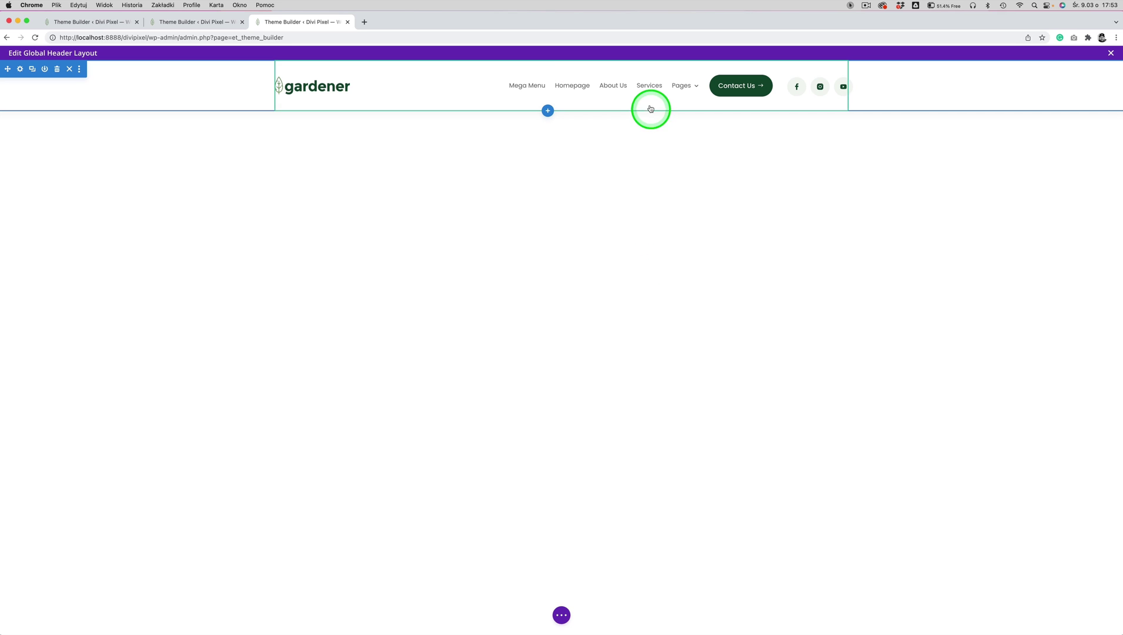
# Step: Search for Balloon and insert a Pixel Balloon module below the Menu module in the header
pyautogui.moveTo(561, 87)
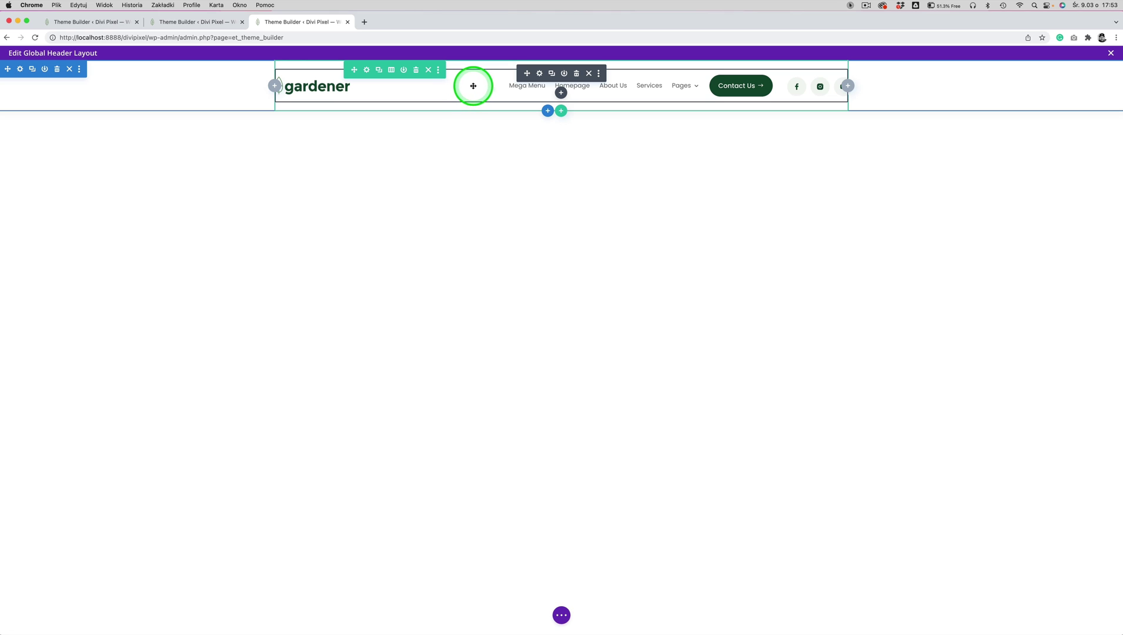
pyautogui.click(562, 94)
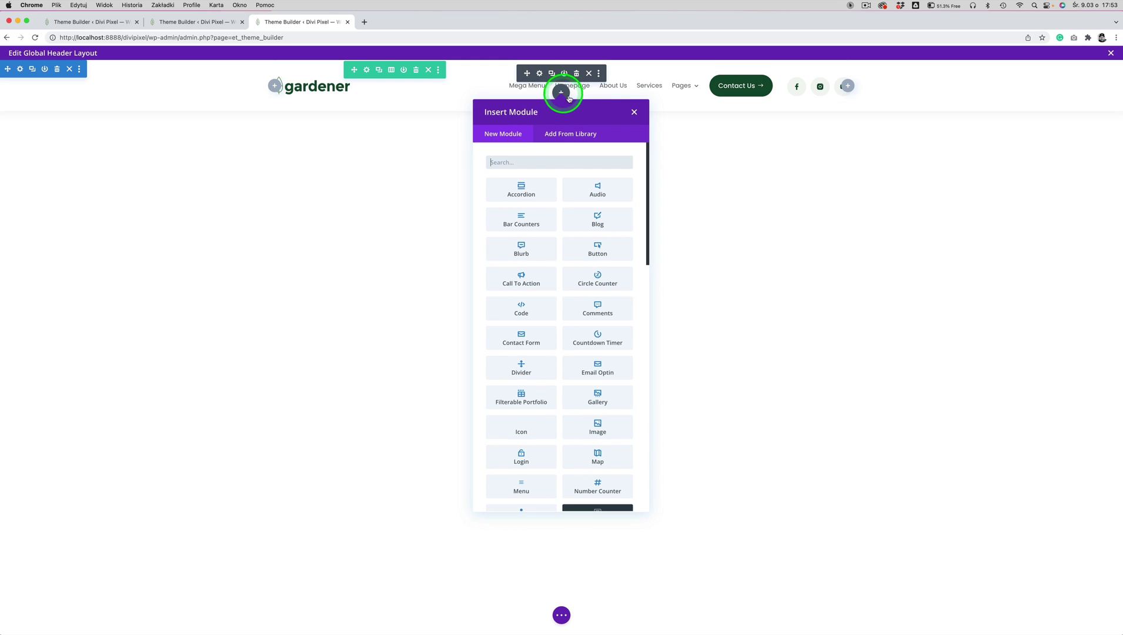
pyautogui.click(529, 161)
pyautogui.write('Balloon')
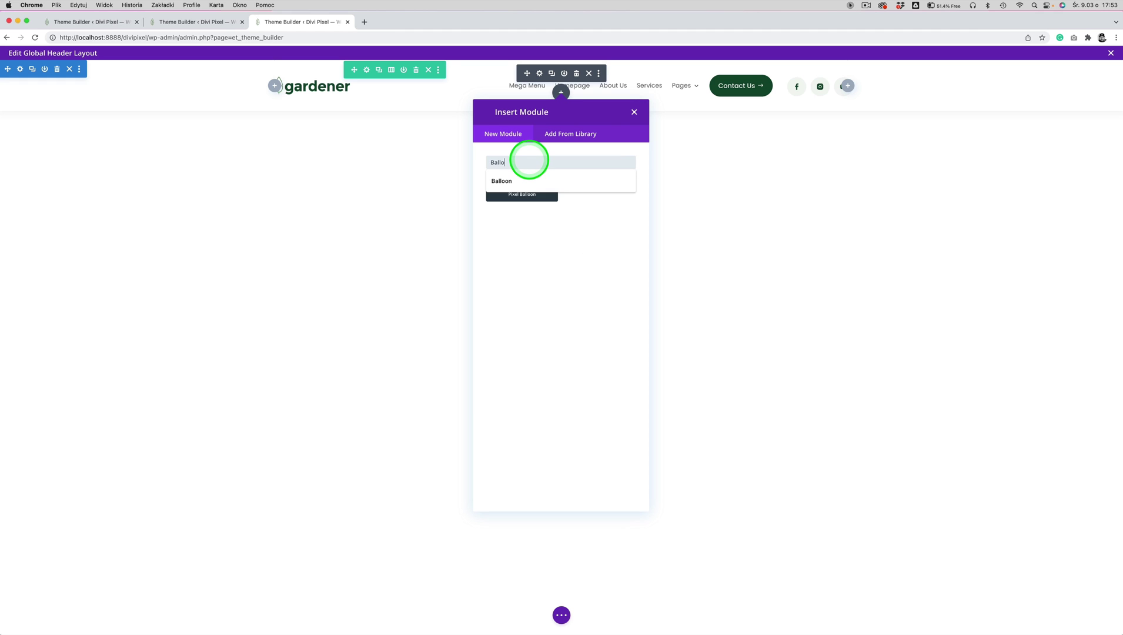
pyautogui.click(520, 190)
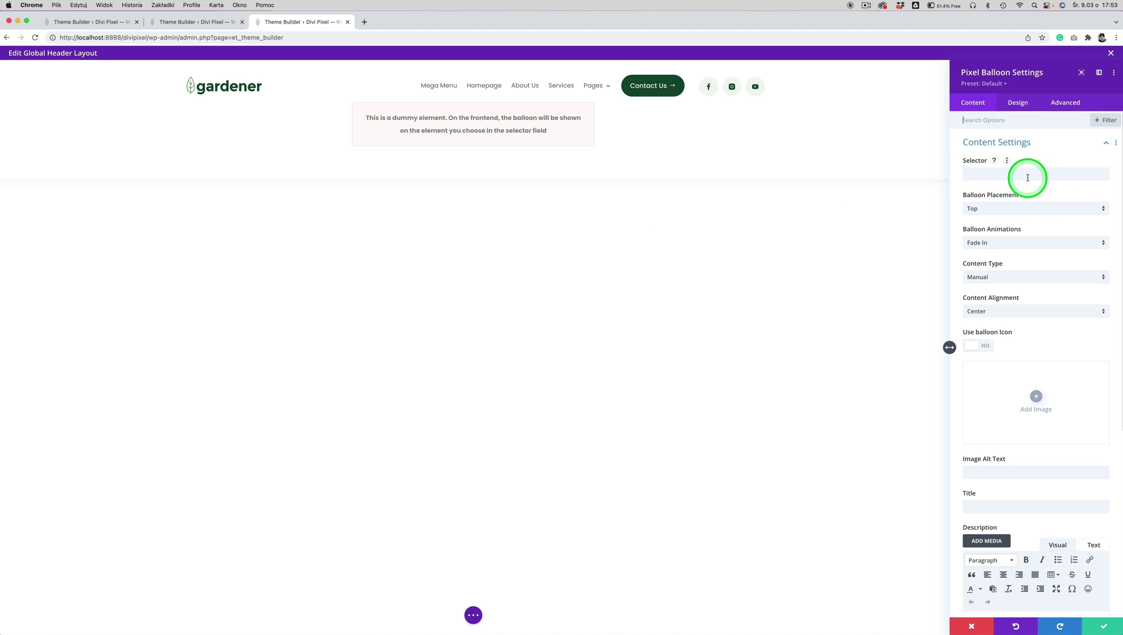
# Step: Set the balloon's selector to .dp-mega-menu, its placement to Bottom and its animation to Fade In Up
pyautogui.click(999, 174)
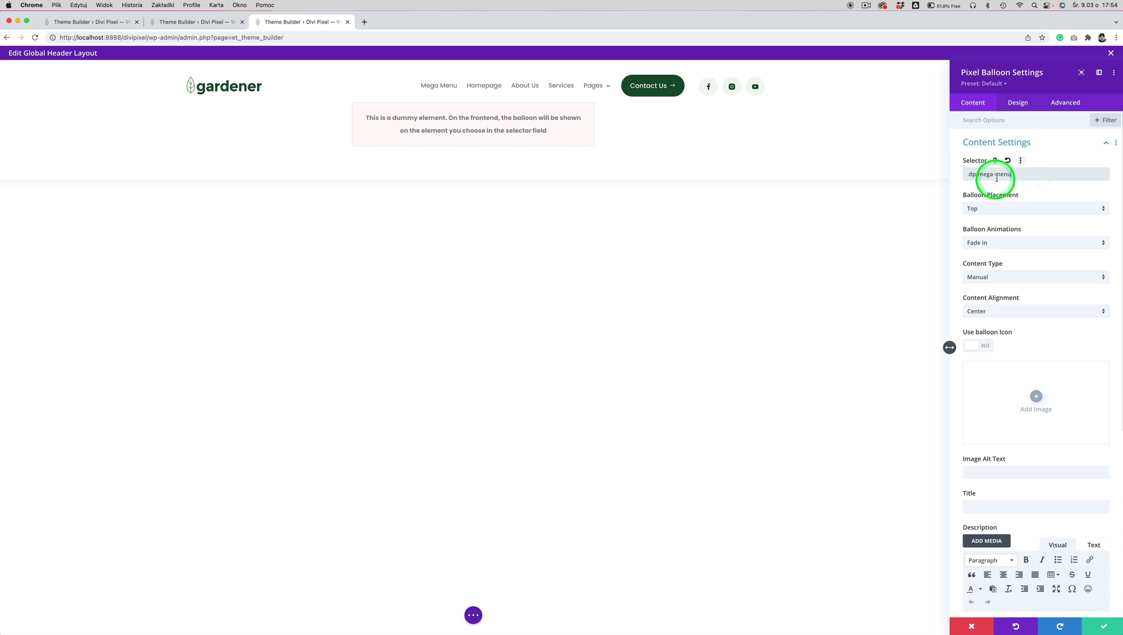
pyautogui.click(991, 212)
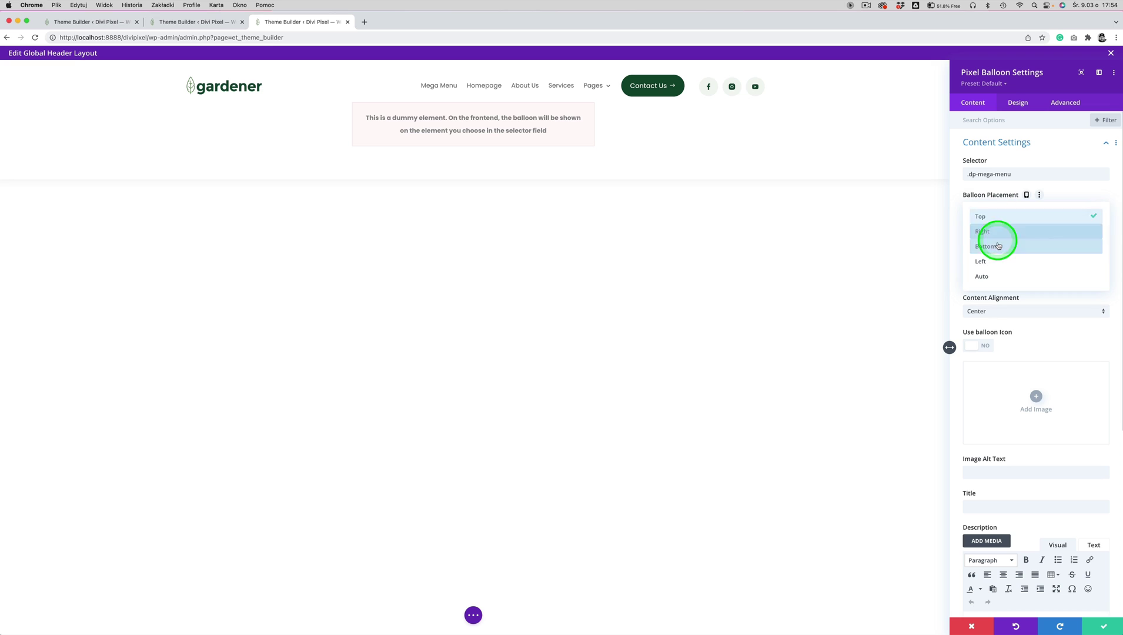
pyautogui.click(989, 245)
pyautogui.click(988, 251)
pyautogui.click(992, 281)
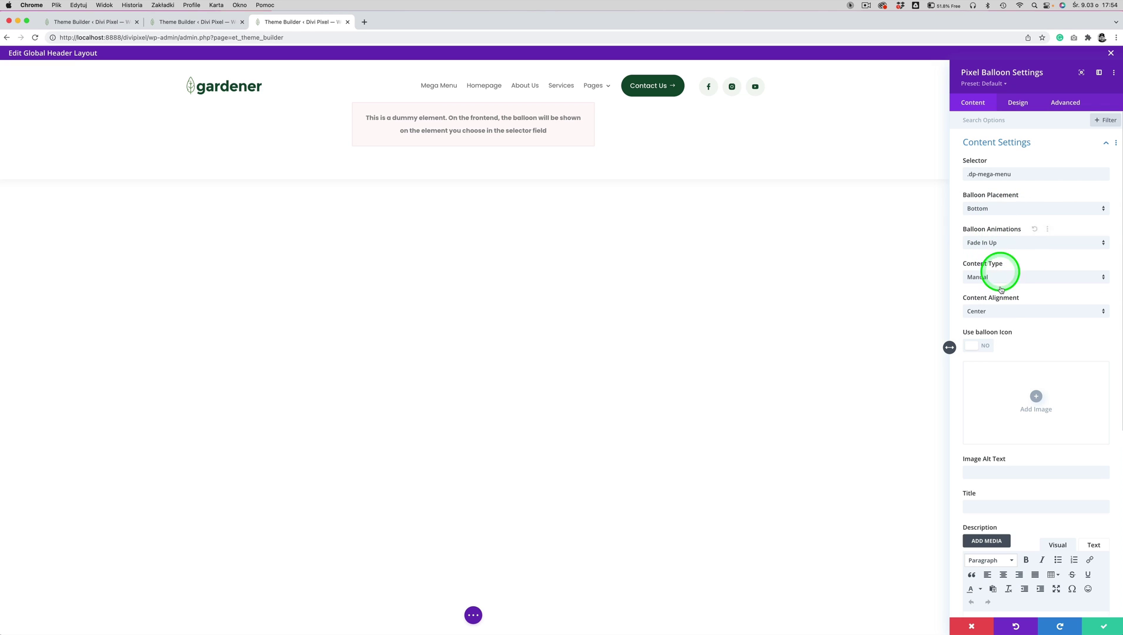
# Step: Set the balloon's content type to Divi Library and choose the Mega Menu layout
pyautogui.click(1028, 282)
pyautogui.click(994, 300)
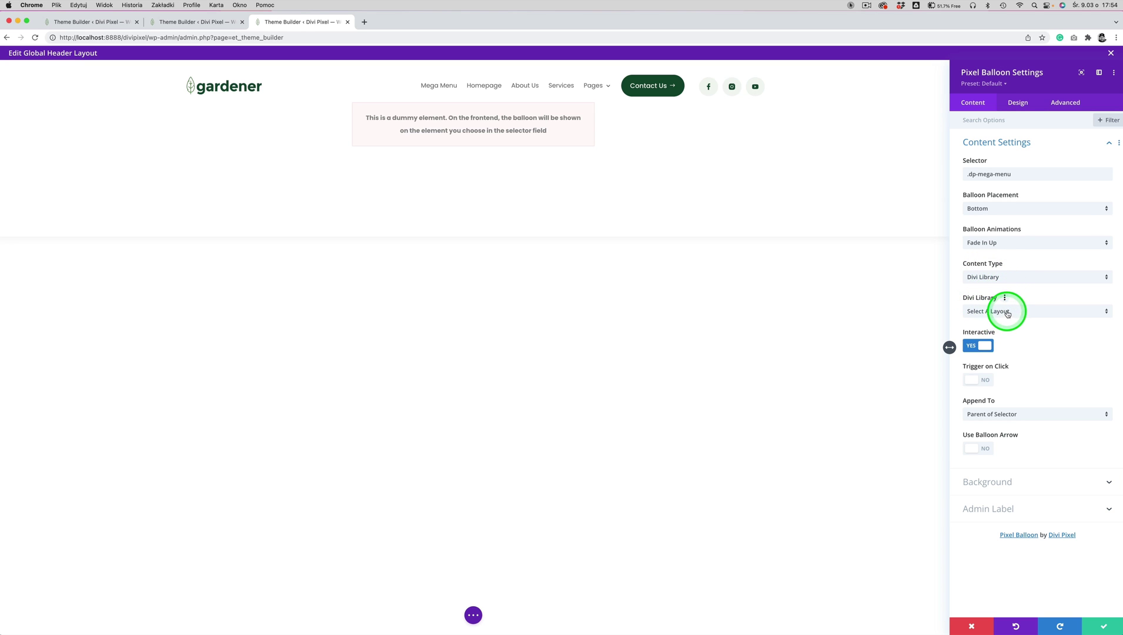
pyautogui.click(1008, 313)
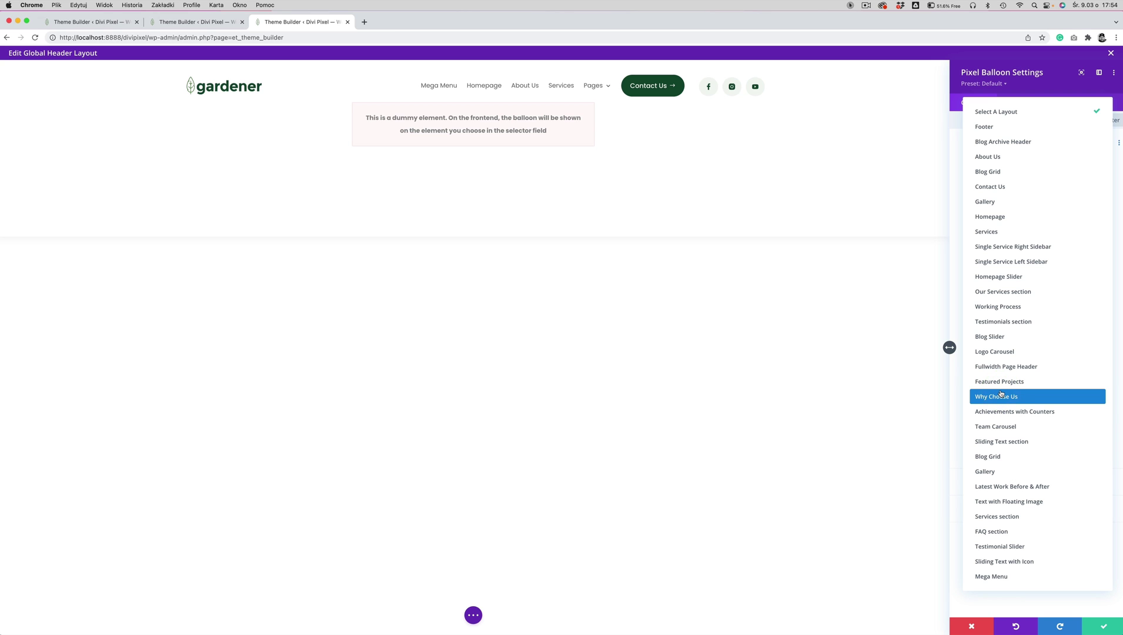
pyautogui.moveTo(991, 476); pyautogui.dragTo(998, 577)
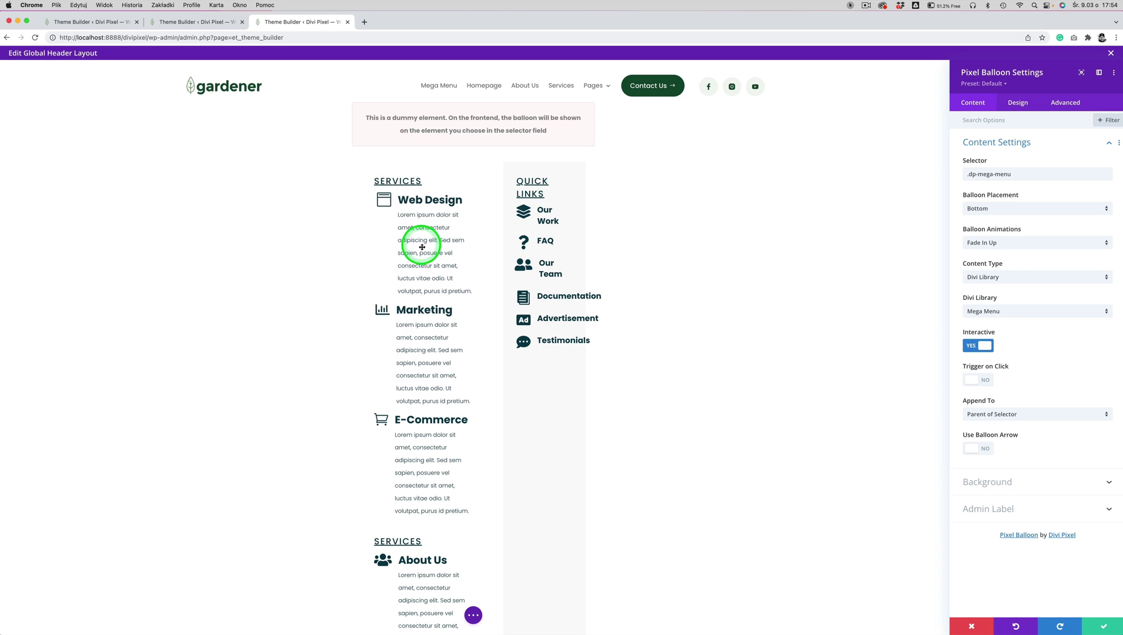
# Step: Enable the balloon arrow with a white #ffffff color and review the balloon's background options
pyautogui.click(976, 449)
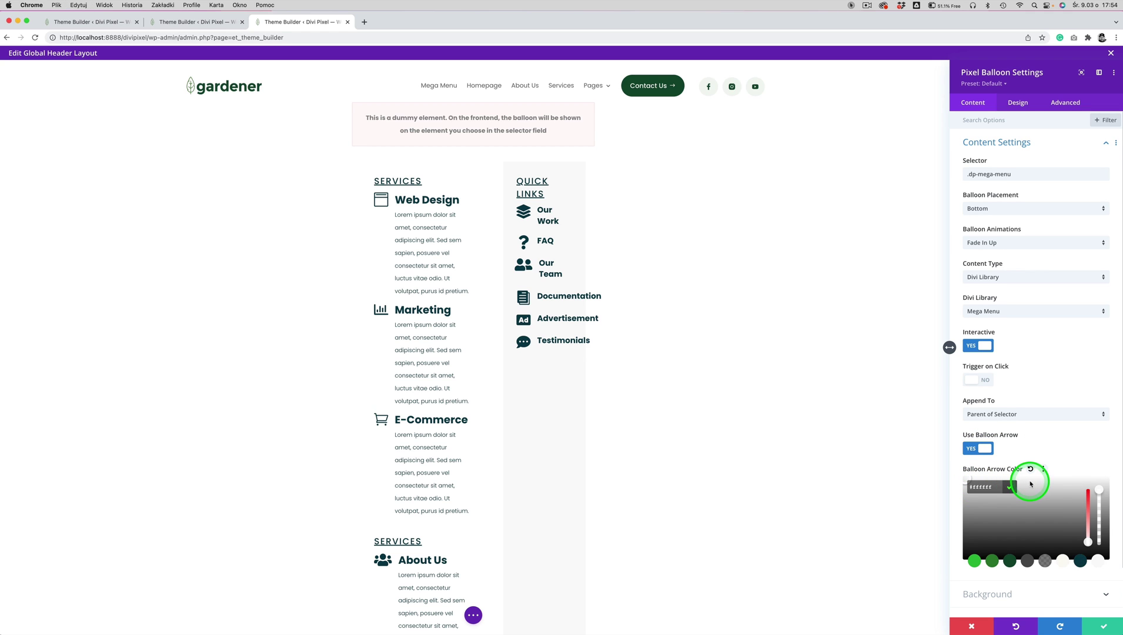
pyautogui.scroll(-2, 1030, 484)
pyautogui.click(988, 540)
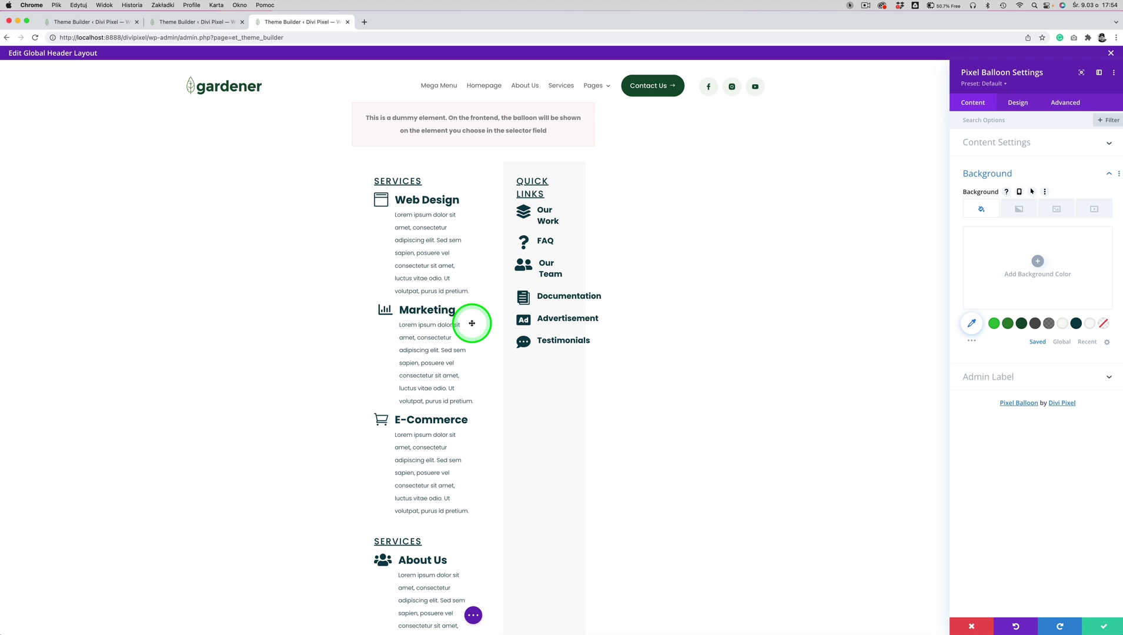
pyautogui.click(1000, 172)
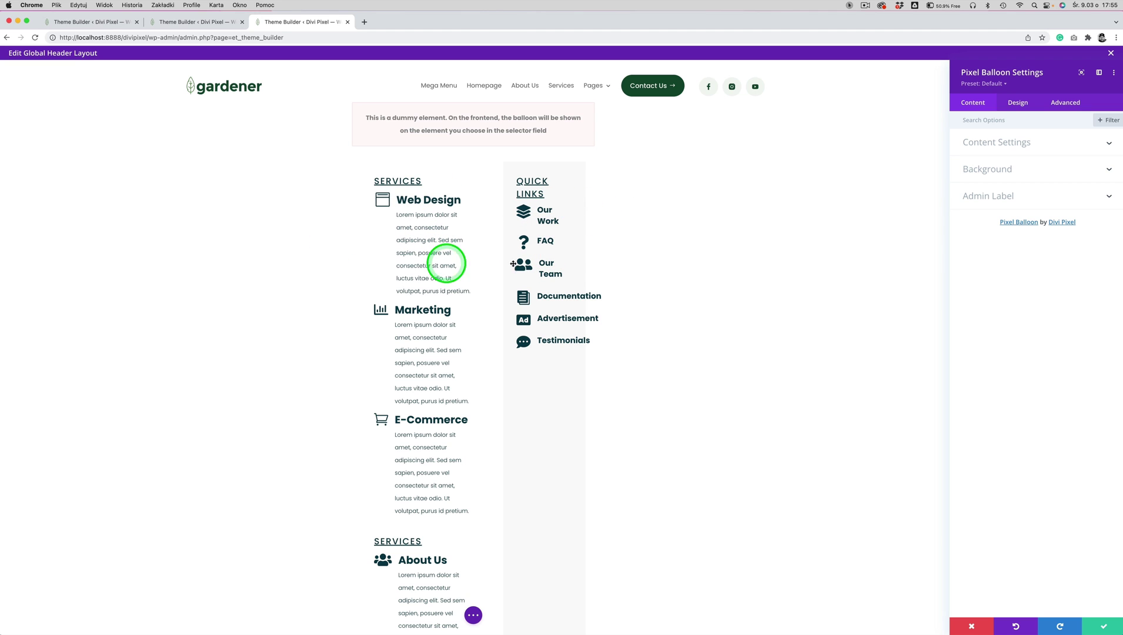
# Step: Set the balloon's width to 1000px in its sizing design options
pyautogui.click(1014, 106)
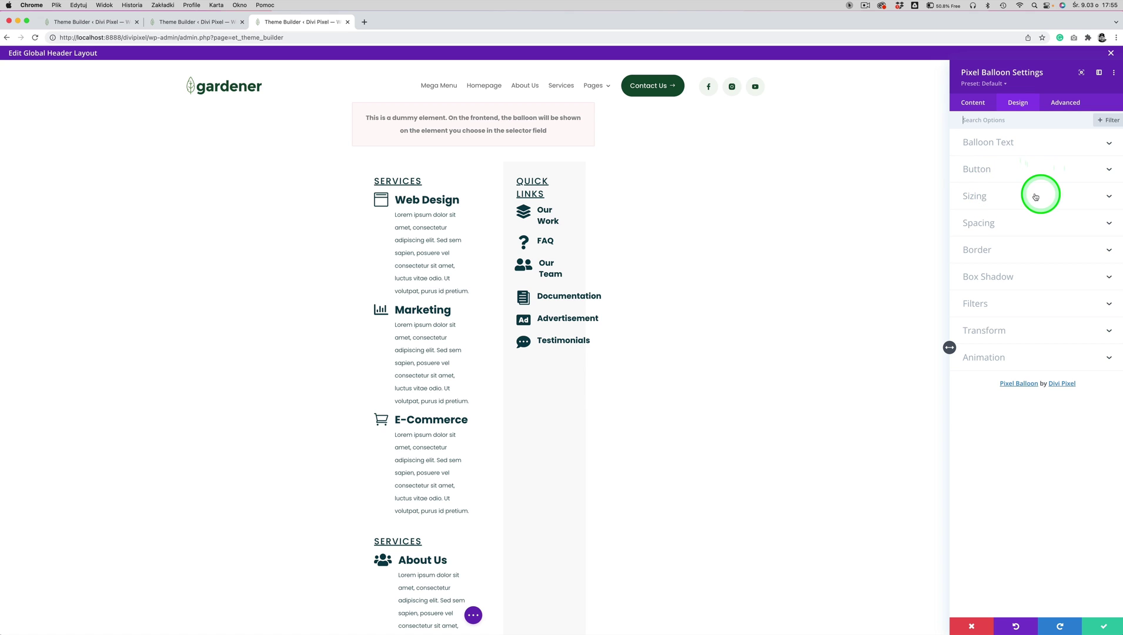
pyautogui.click(978, 195)
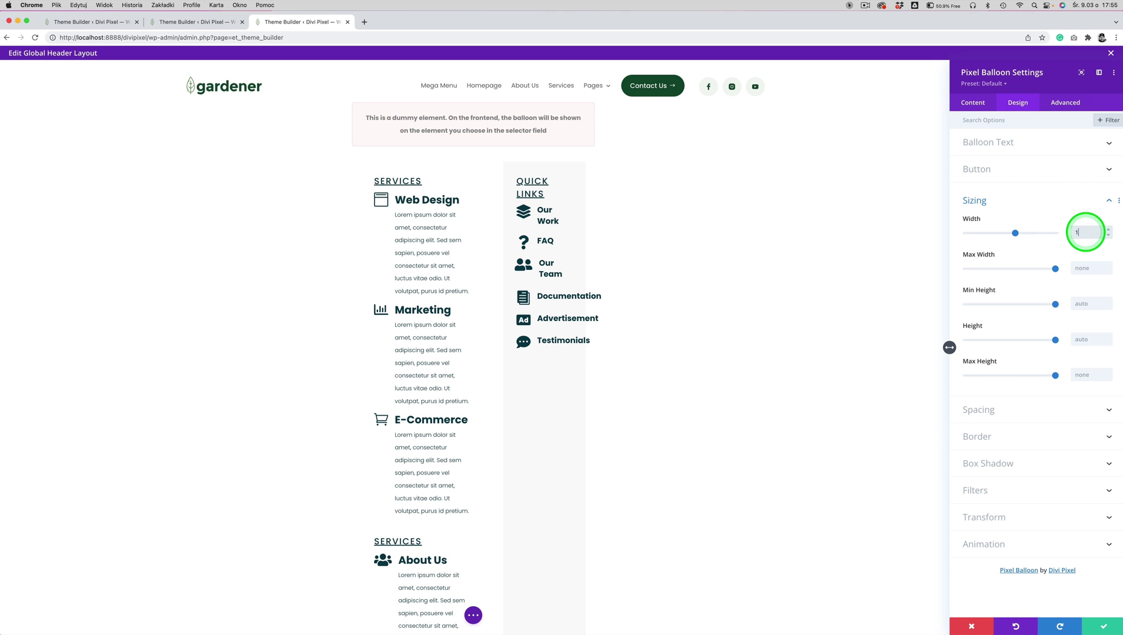
pyautogui.press('Return')
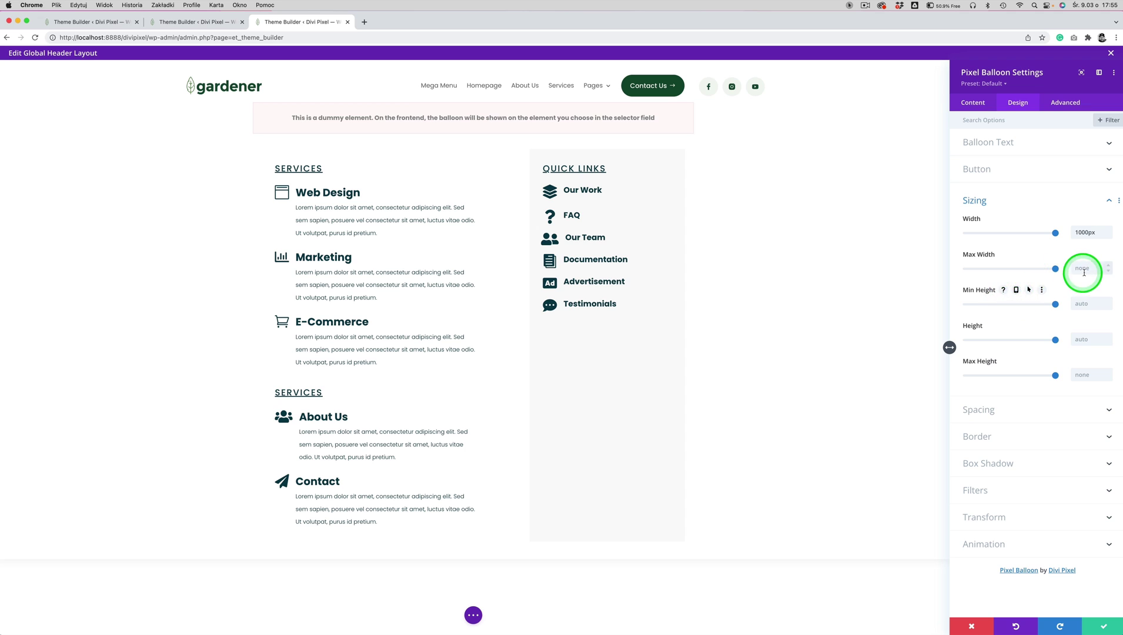
# Step: Round all four corners of the balloon's border to 10px
pyautogui.click(979, 200)
pyautogui.click(986, 246)
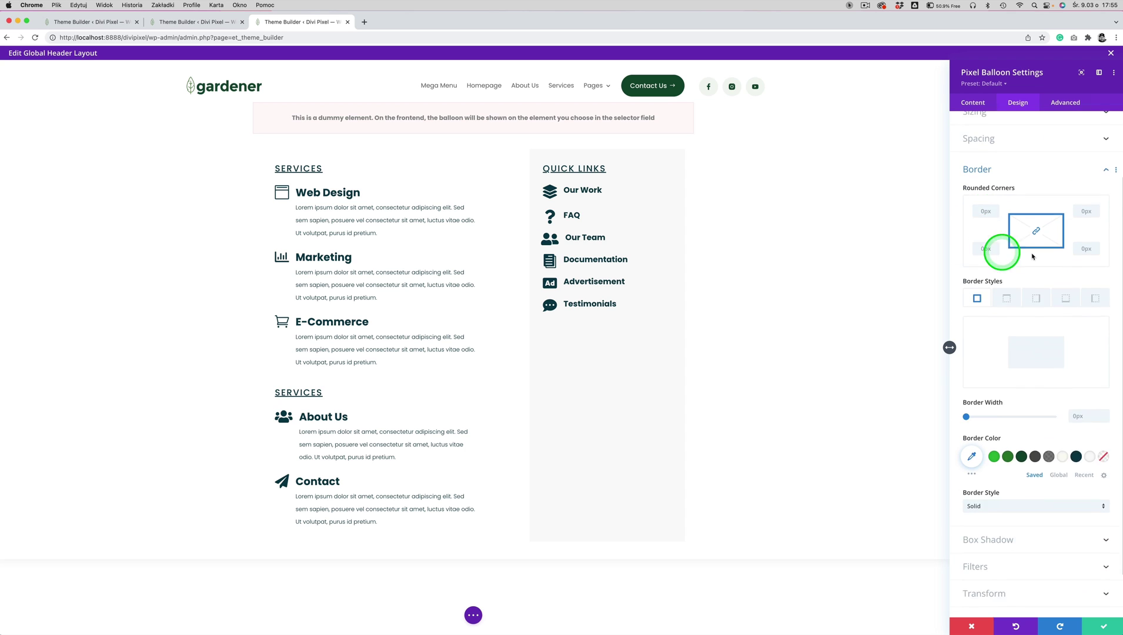
pyautogui.click(986, 165)
pyautogui.write('10')
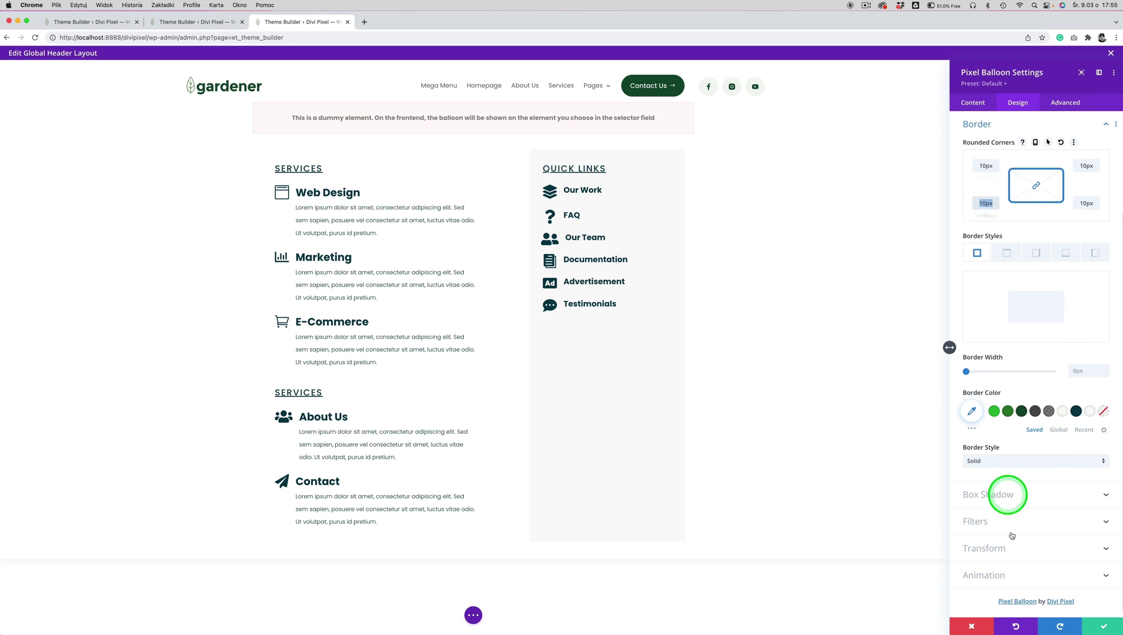
# Step: Give the balloon the even outer box shadow preset with shadow color rgba(0,0,0,0.12)
pyautogui.click(995, 497)
pyautogui.click(1014, 326)
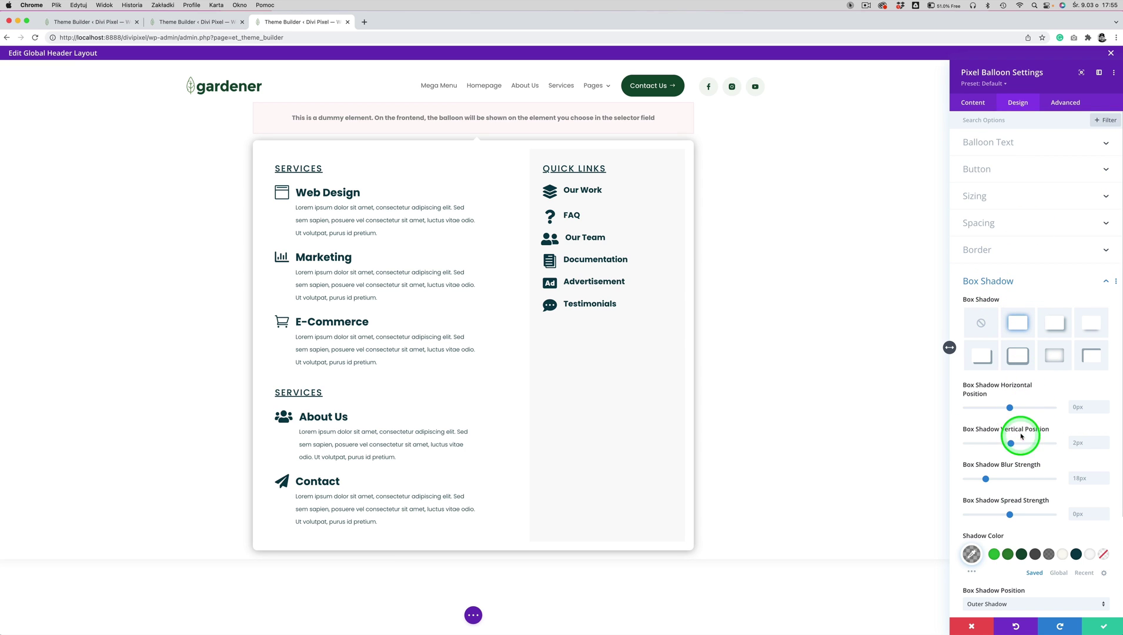
pyautogui.click(973, 554)
pyautogui.moveTo(1101, 607); pyautogui.dragTo(1101, 614)
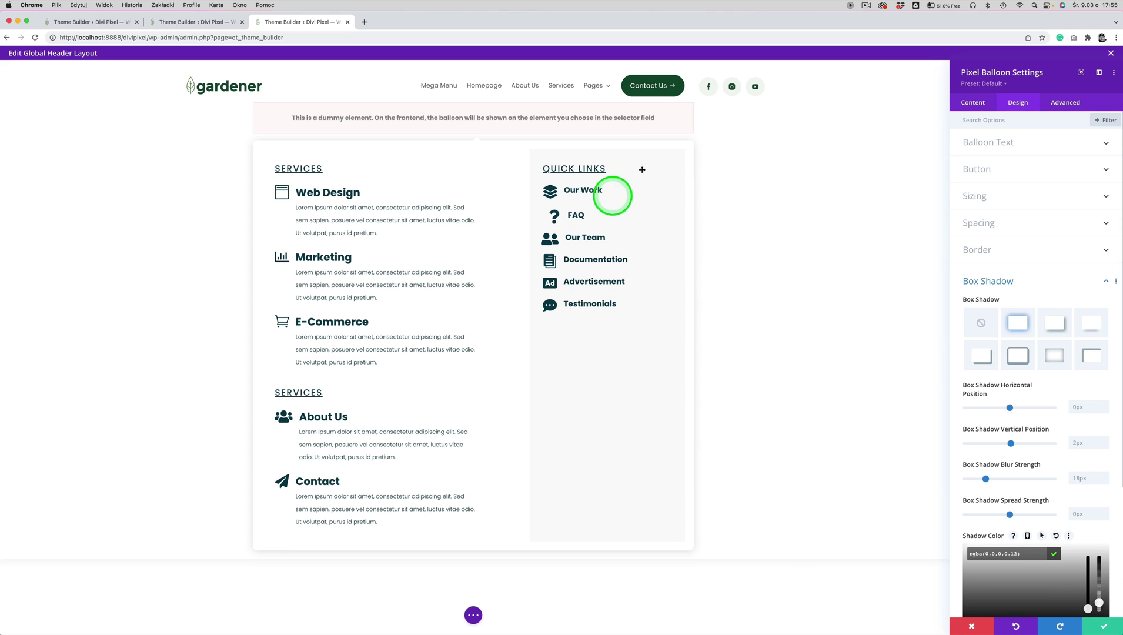
# Step: Lower the opacity of the balloon's box shadow color to rgba(0,0,0,0.07)
pyautogui.moveTo(1101, 608); pyautogui.dragTo(1100, 615)
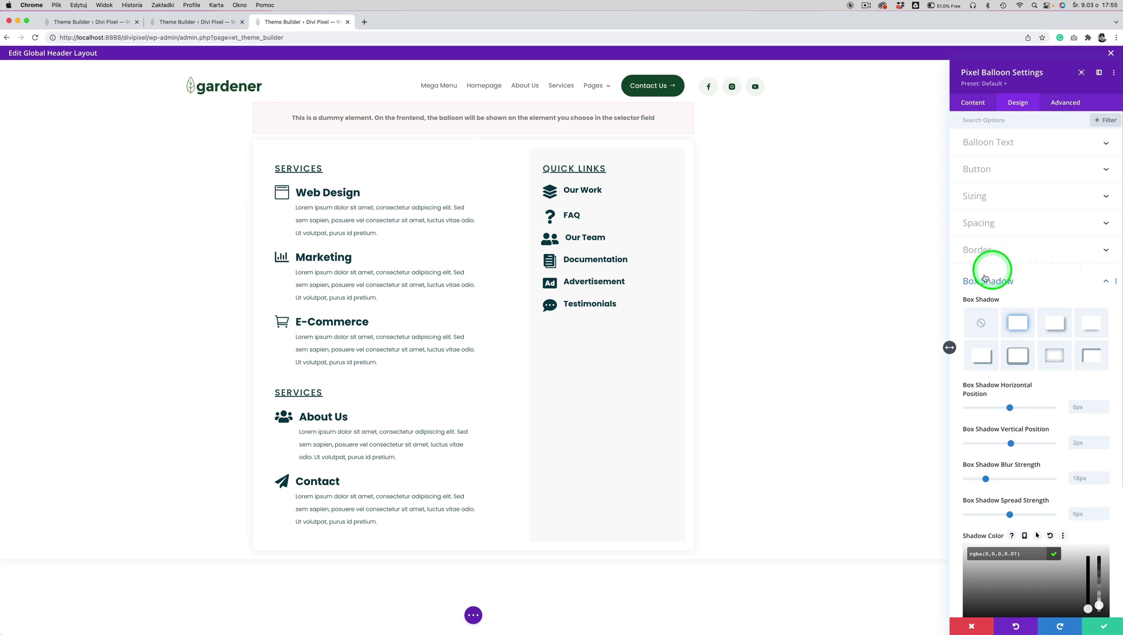
pyautogui.click(994, 281)
# Step: Set the balloon's top, bottom, left and right padding to 0px
pyautogui.click(979, 223)
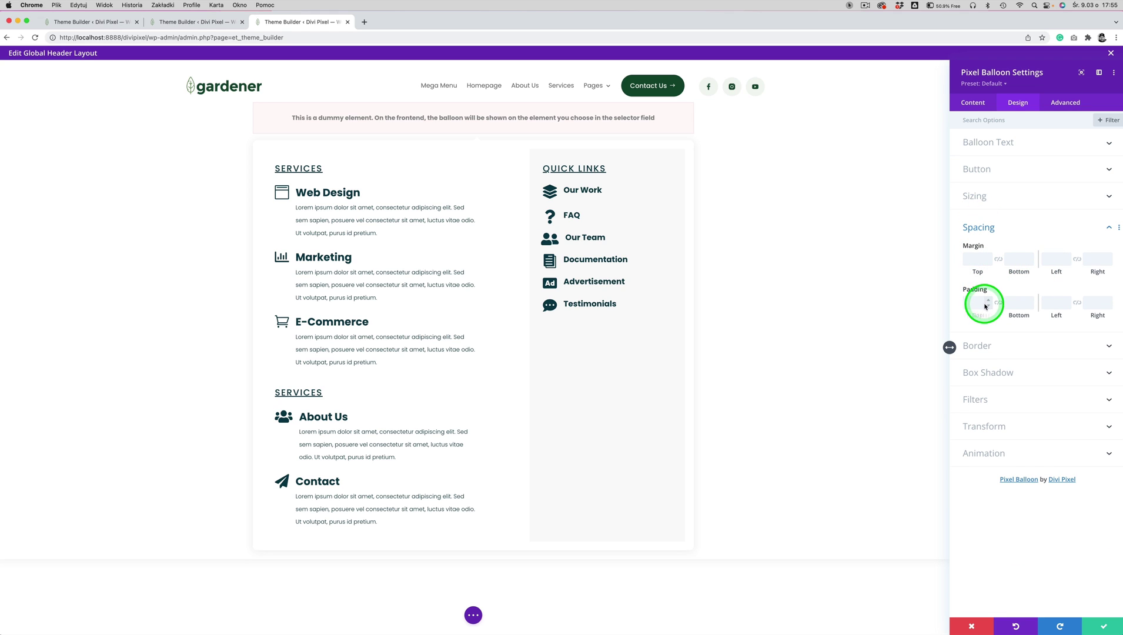
pyautogui.click(974, 304)
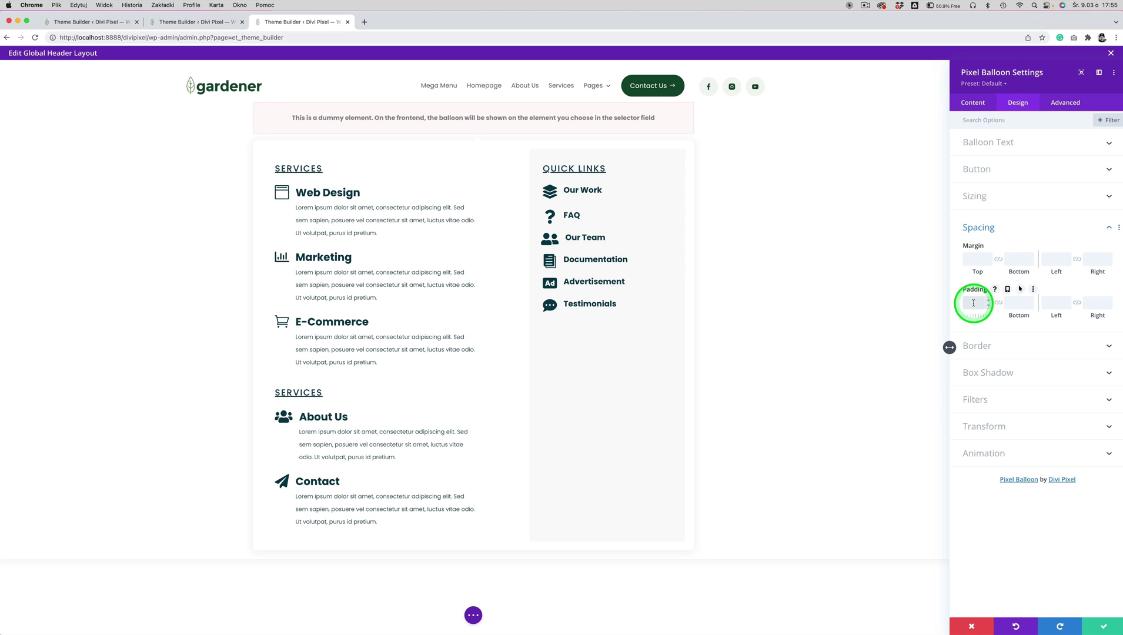
pyautogui.write('0')
pyautogui.press('Tab')
pyautogui.write('0')
pyautogui.press('Tab')
pyautogui.write('0')
pyautogui.press('Tab')
pyautogui.write('0')
pyautogui.press('Tab')
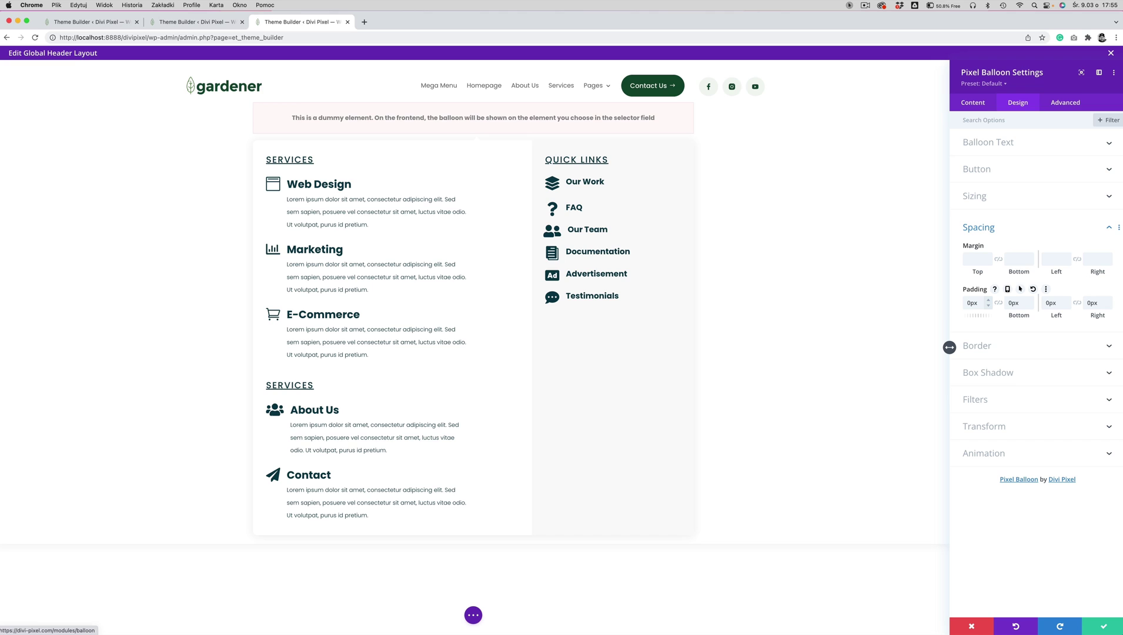
pyautogui.click(963, 307)
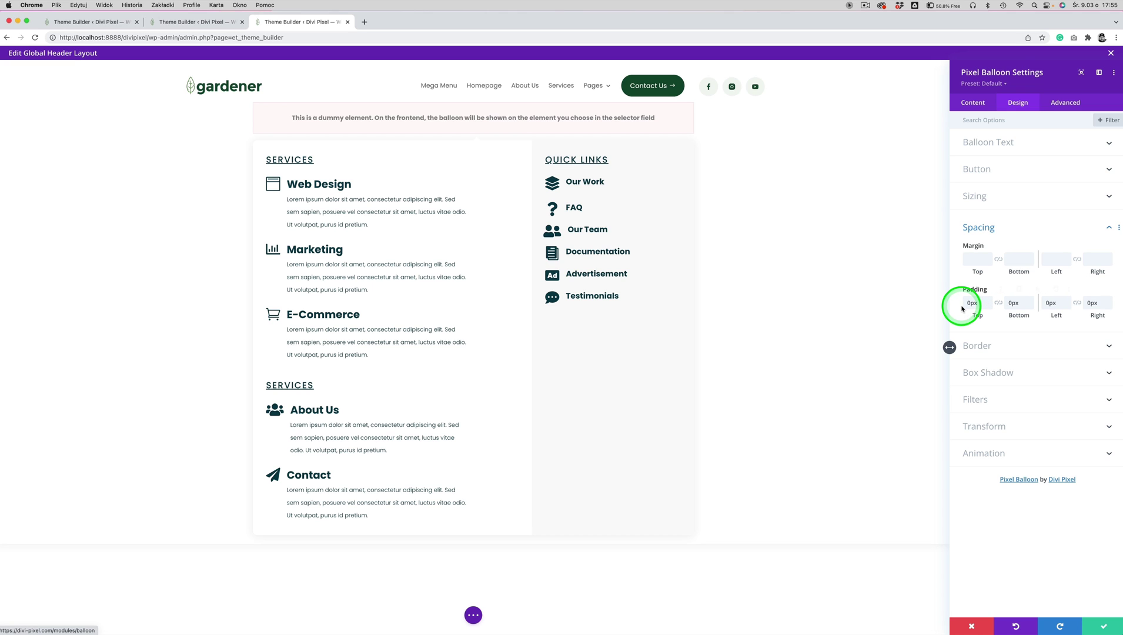
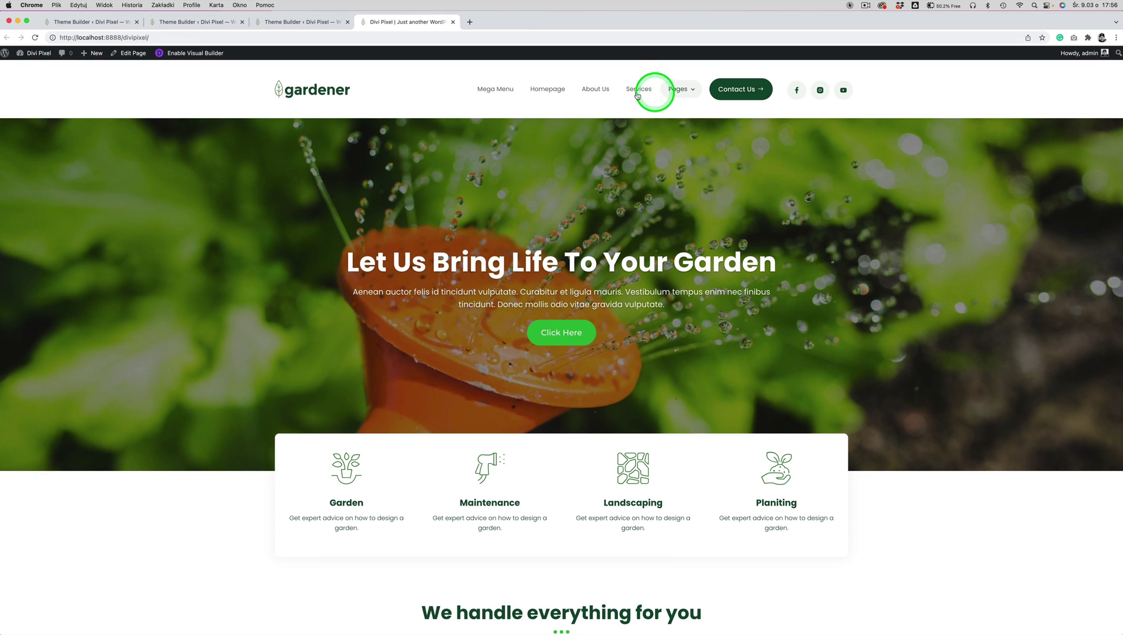
# Step: Preview the Pages submenu and the Mega Menu balloon in the header of the live homepage
pyautogui.moveTo(678, 89)
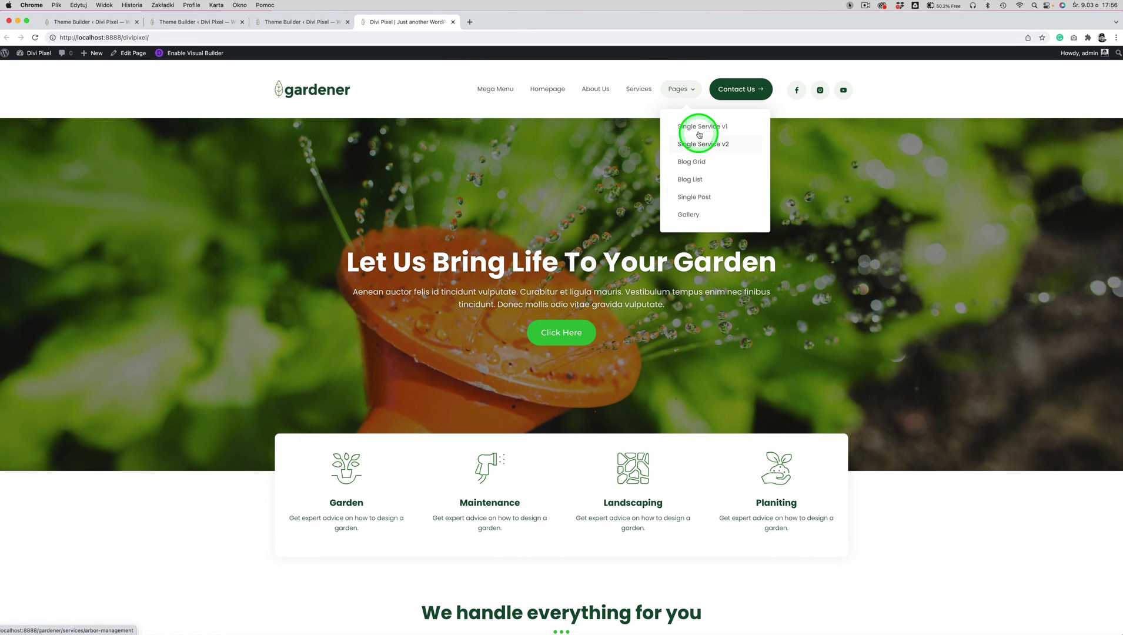
pyautogui.moveTo(495, 89)
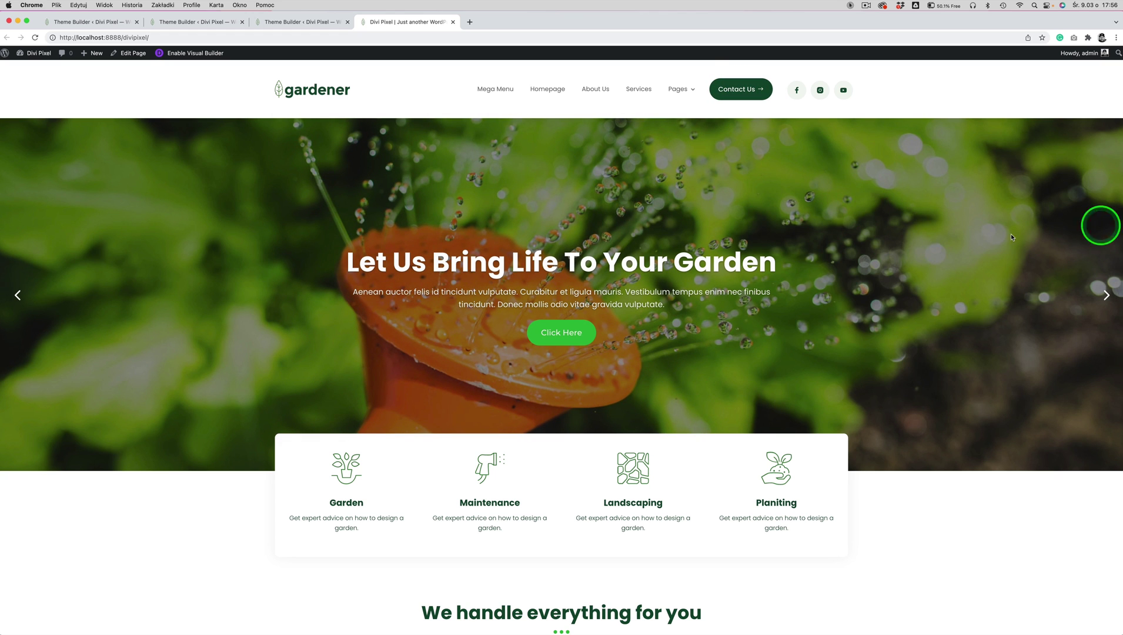
# Step: Inspect the homepage with the browser's developer tools, narrow the page to mobile width and open its mobile menu
pyautogui.rightClick(1051, 228)
pyautogui.click(940, 369)
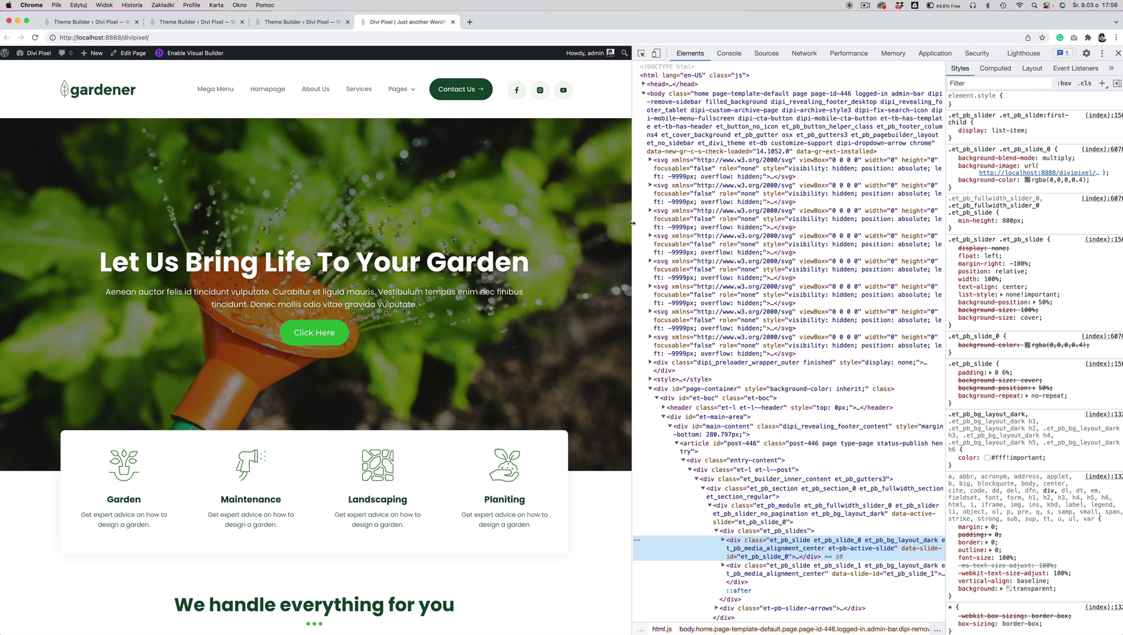
pyautogui.moveTo(632, 223); pyautogui.dragTo(351, 218)
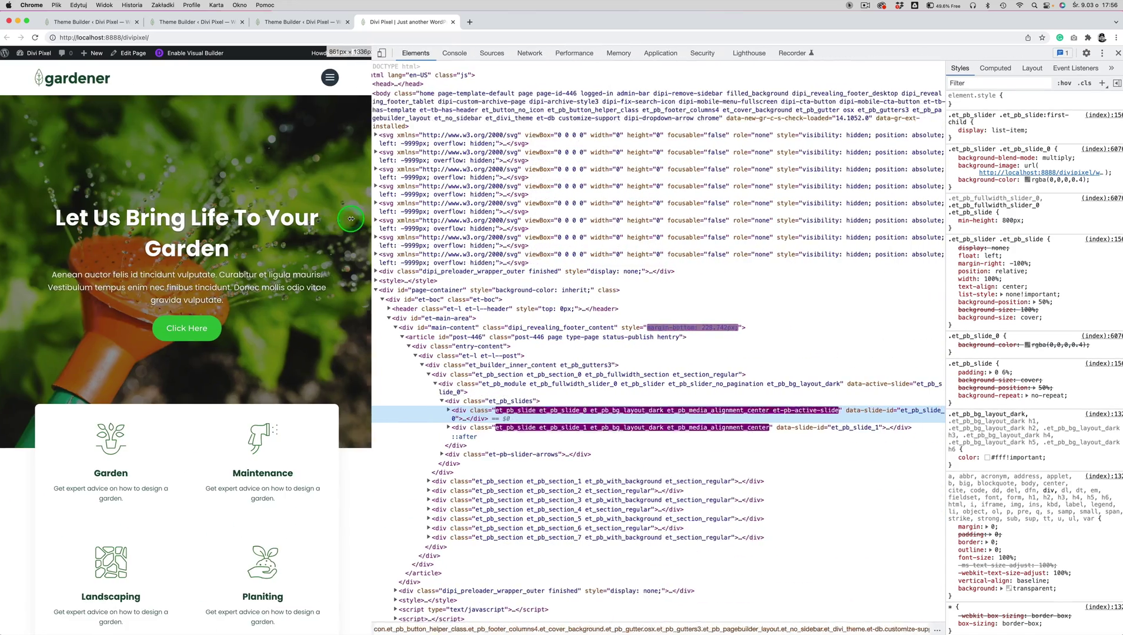
pyautogui.click(306, 79)
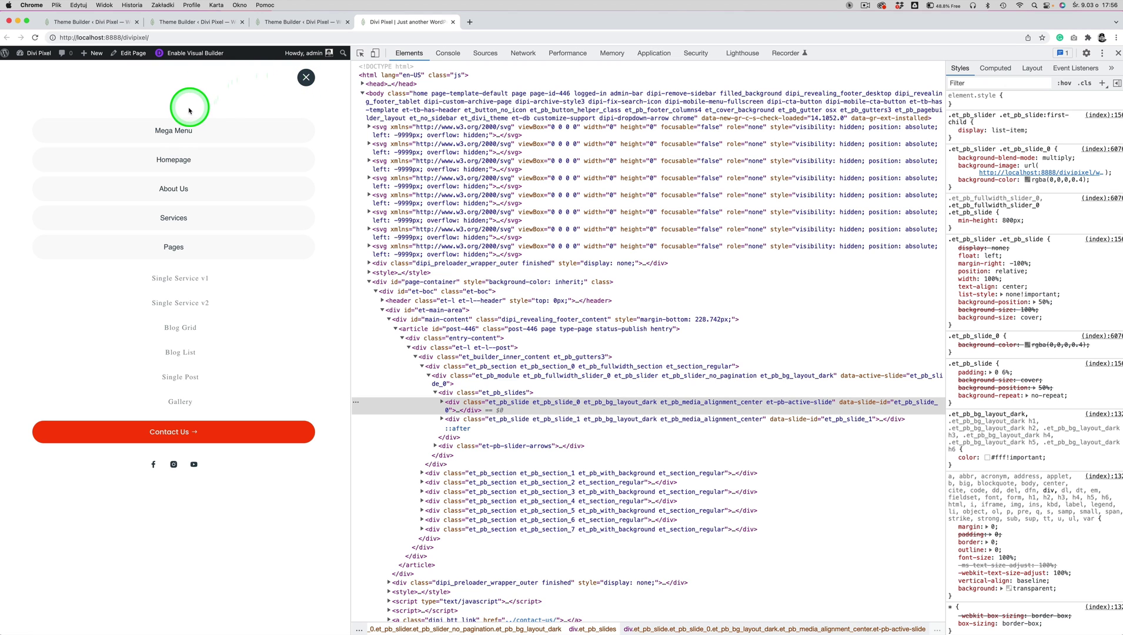
# Step: Test the Mega Menu item in the mobile menu, closing the menu and the developer tools when done
pyautogui.click(172, 130)
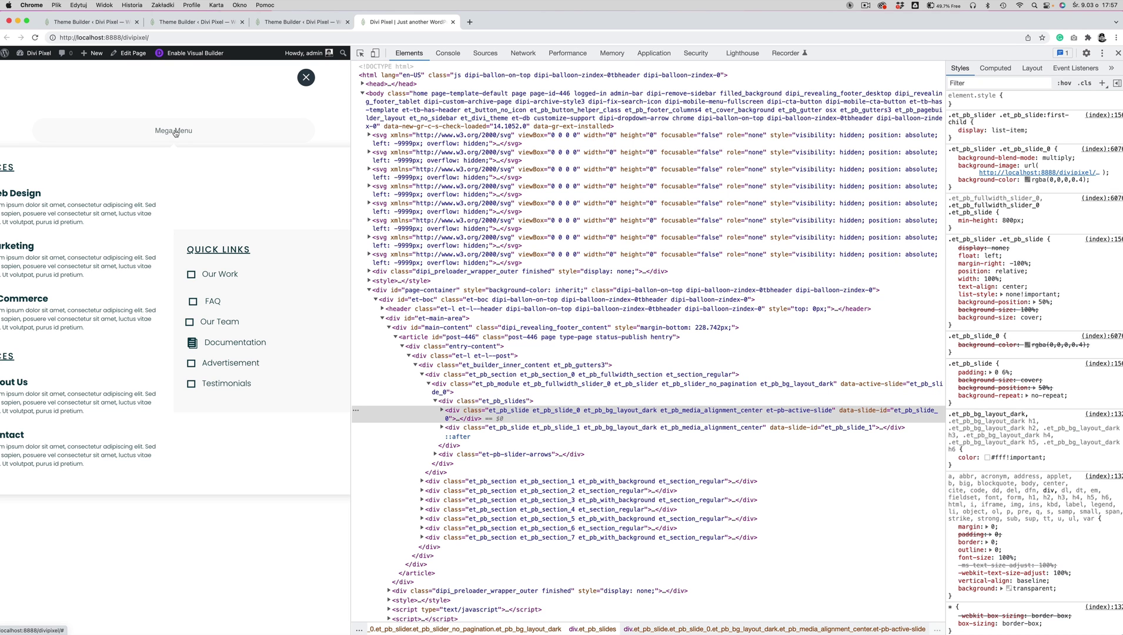
pyautogui.click(176, 123)
pyautogui.click(177, 124)
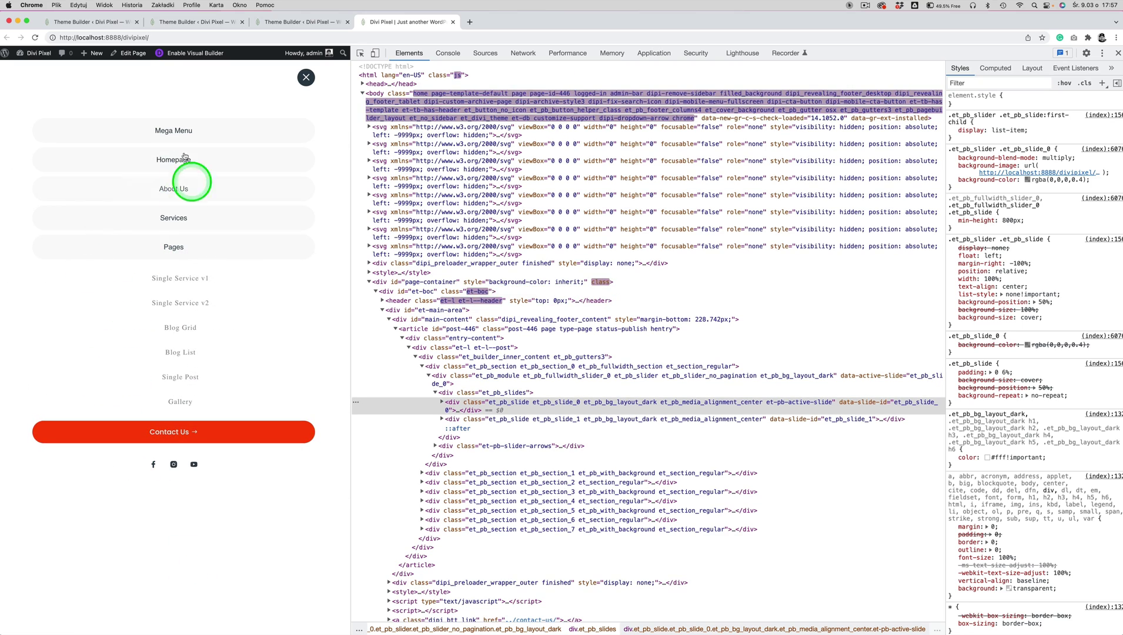
pyautogui.click(177, 130)
pyautogui.click(306, 77)
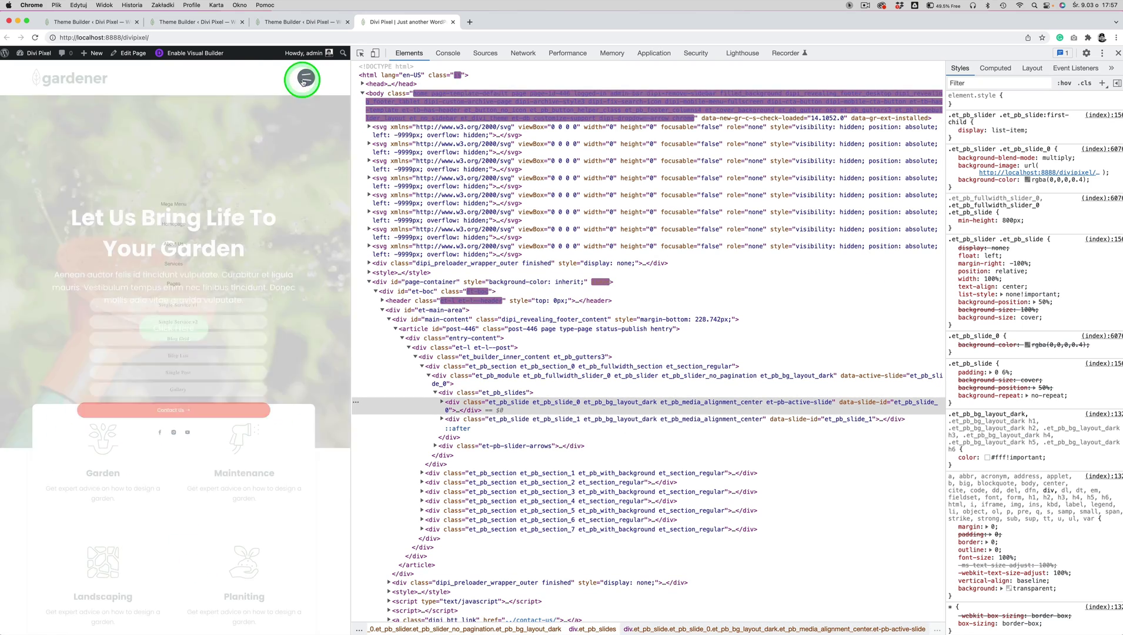
pyautogui.click(1117, 54)
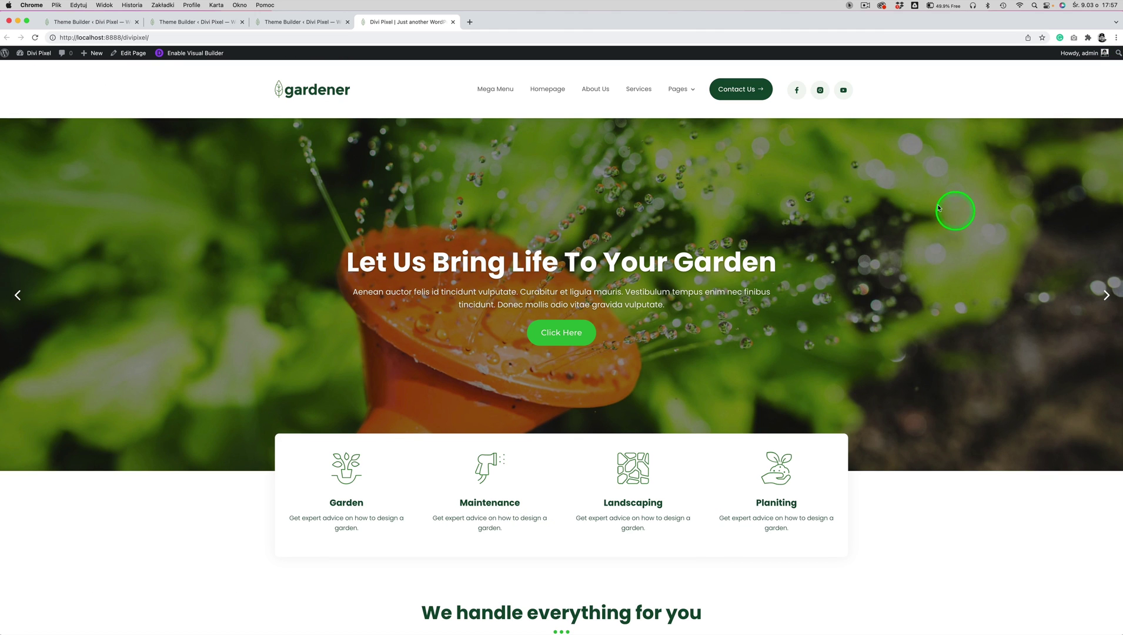
# Step: Create a new WordPress navigation menu named Mobile Menu
pyautogui.click(35, 53)
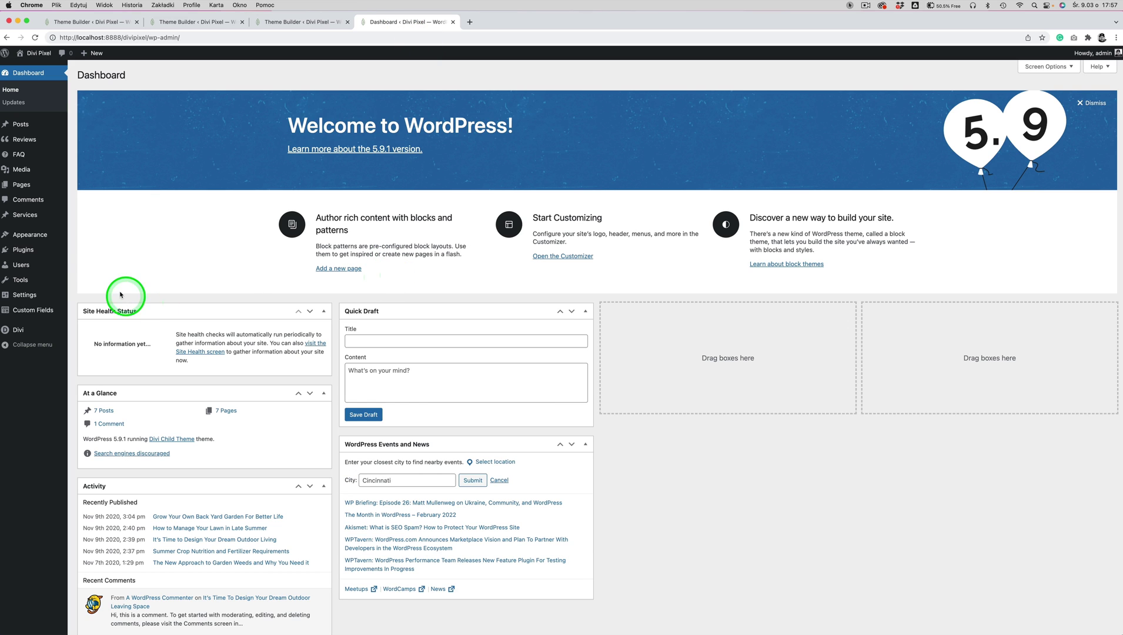
pyautogui.moveTo(36, 235)
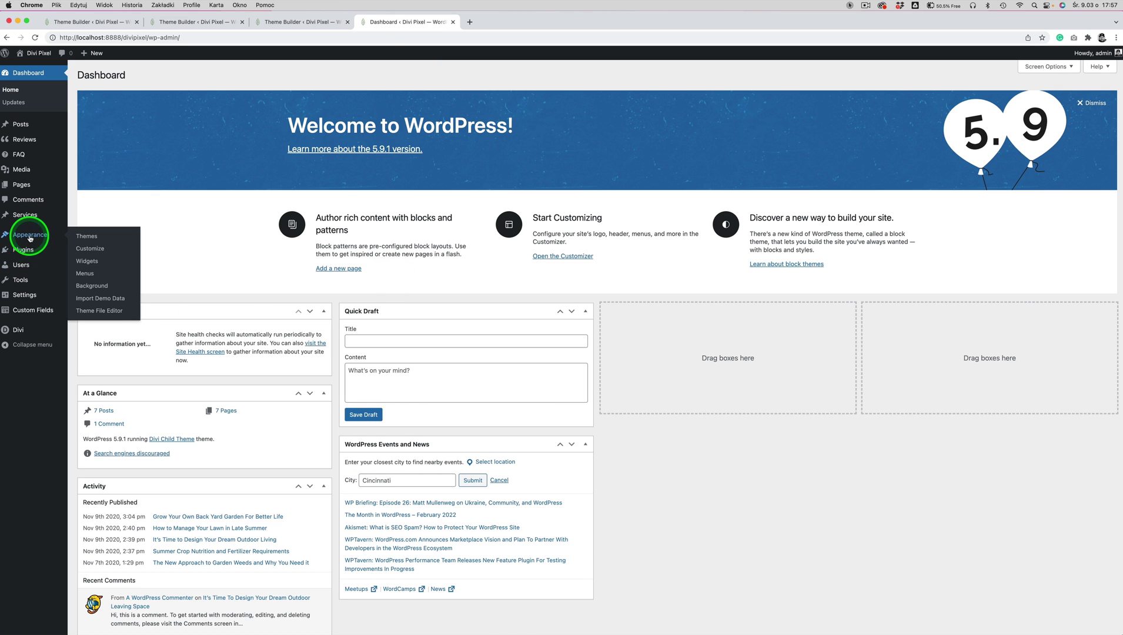
pyautogui.click(87, 274)
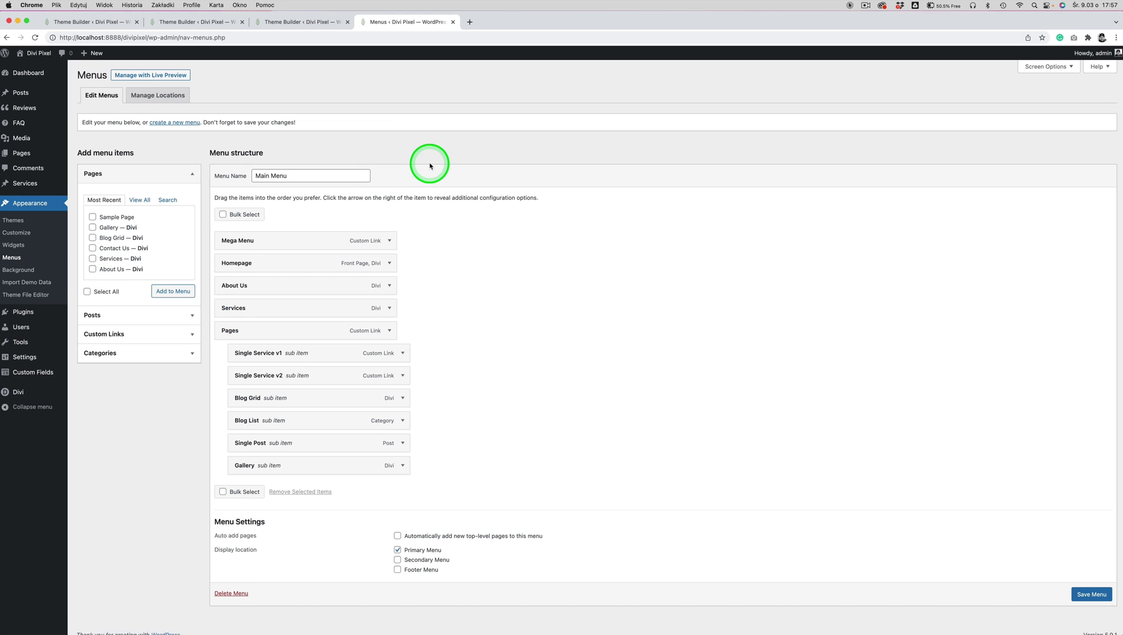
pyautogui.click(178, 125)
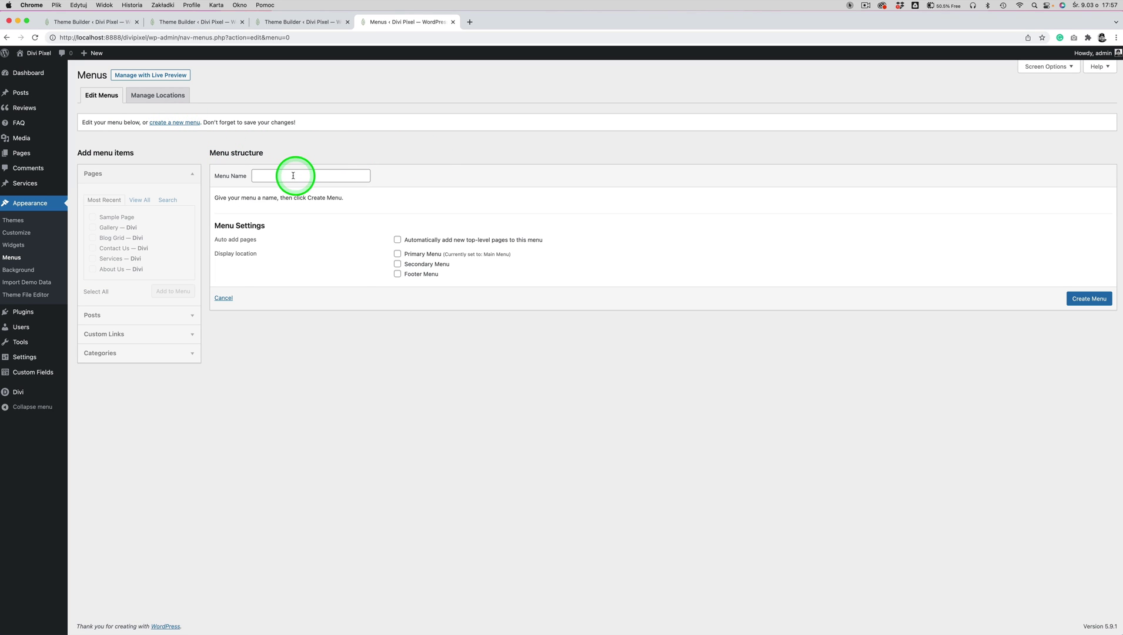
pyautogui.click(287, 176)
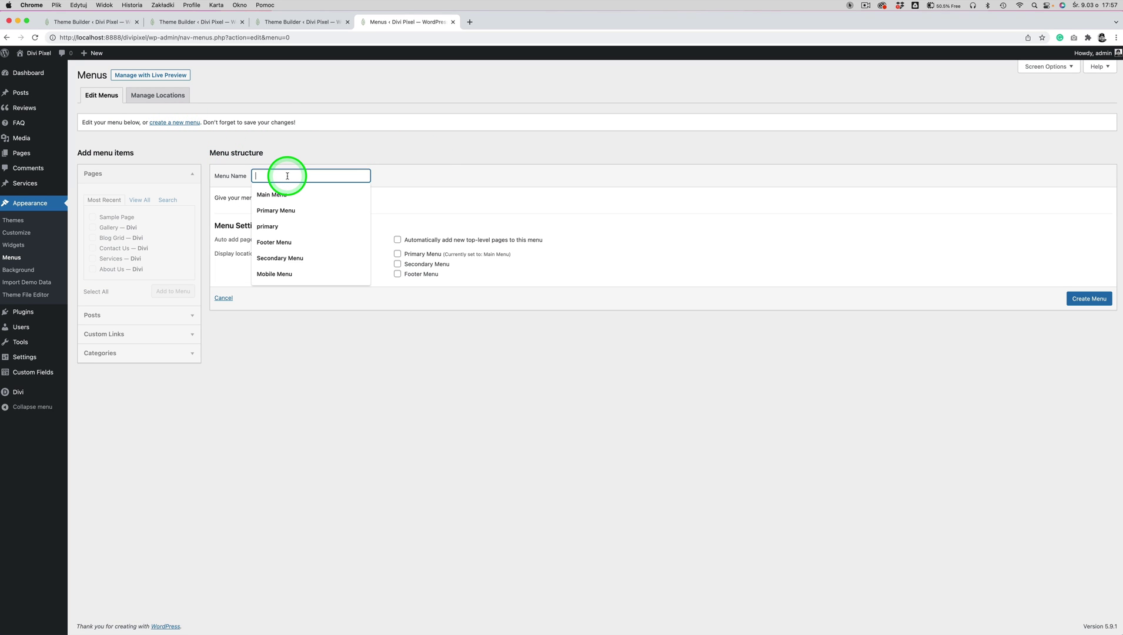
pyautogui.write('Mobile Menu')
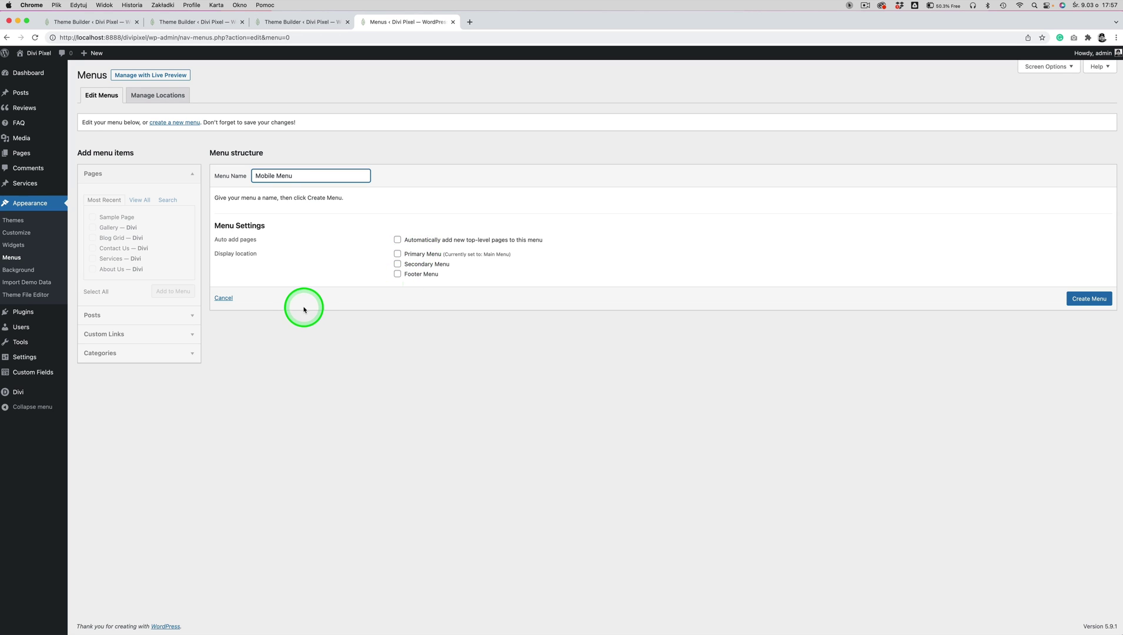
pyautogui.click(1088, 300)
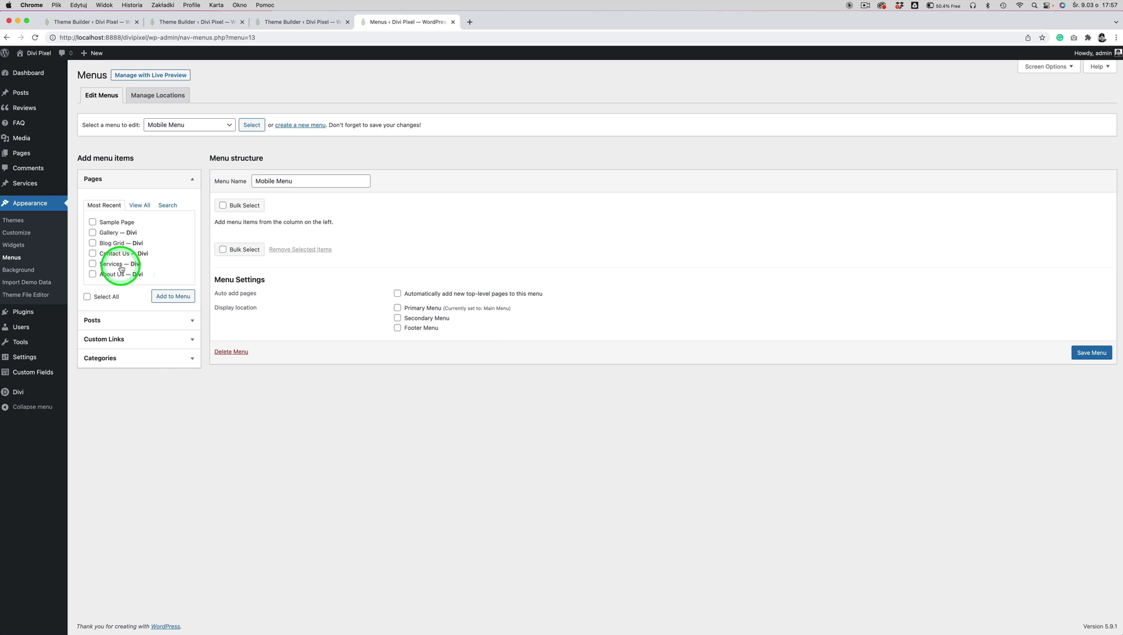
# Step: Add the Homepage, About Us, Contact Us, Services and Blog Grid pages to the Mobile Menu and save it
pyautogui.click(141, 206)
pyautogui.click(92, 221)
pyautogui.click(167, 307)
pyautogui.click(92, 232)
pyautogui.click(168, 307)
pyautogui.click(92, 253)
pyautogui.click(169, 306)
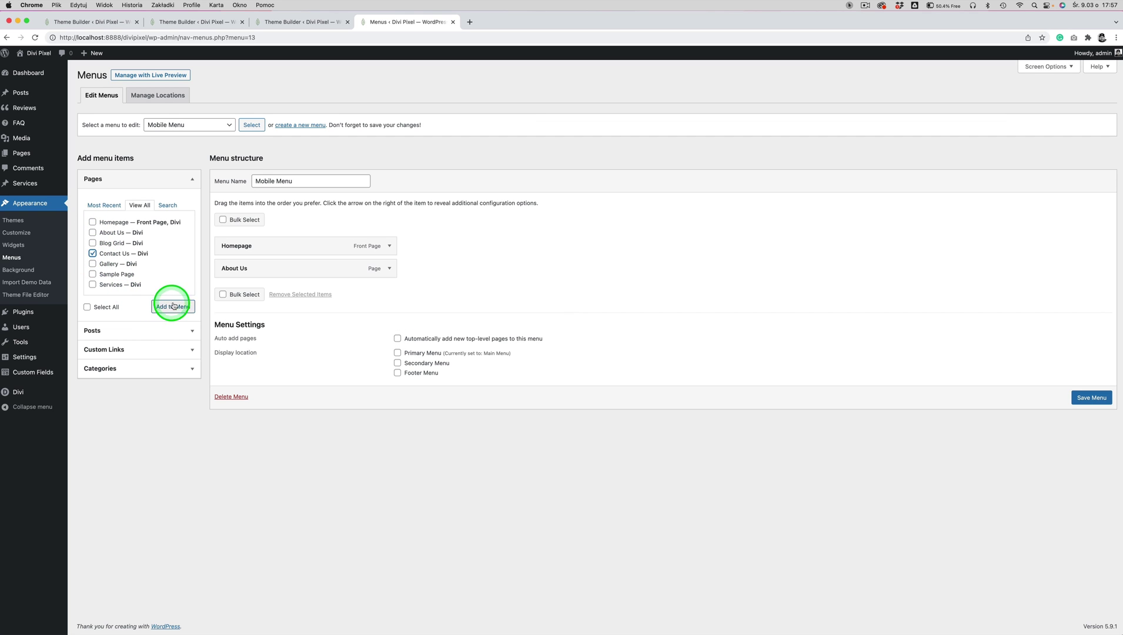
pyautogui.click(93, 285)
pyautogui.click(169, 306)
pyautogui.click(156, 265)
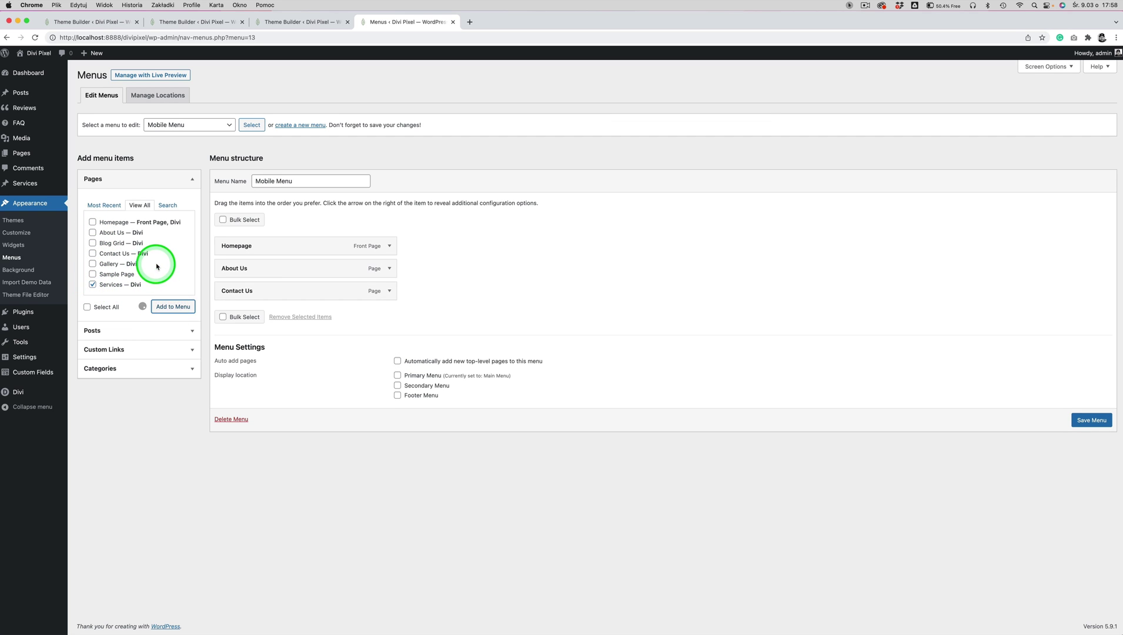
pyautogui.click(92, 242)
pyautogui.click(174, 308)
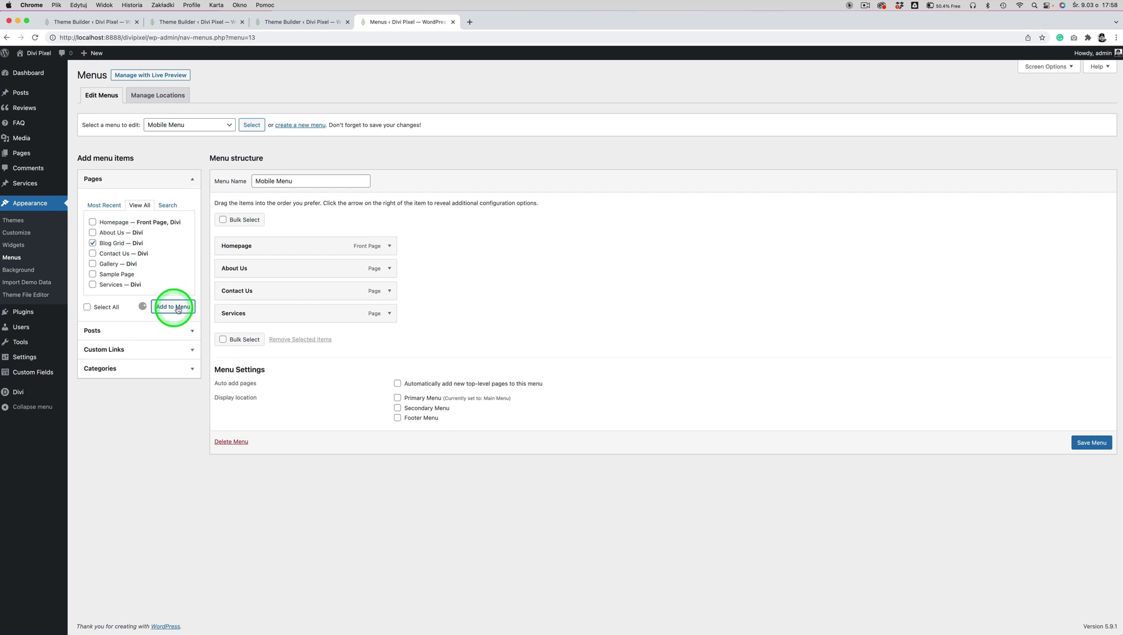
pyautogui.click(1090, 466)
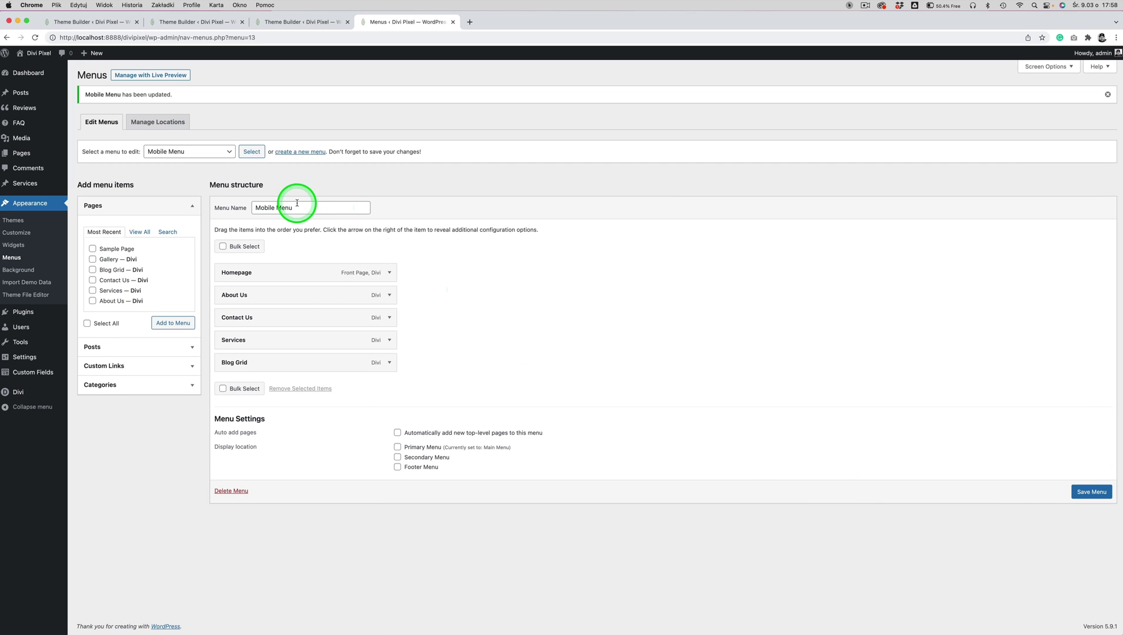
# Step: Check which menus are available for editing
pyautogui.click(229, 153)
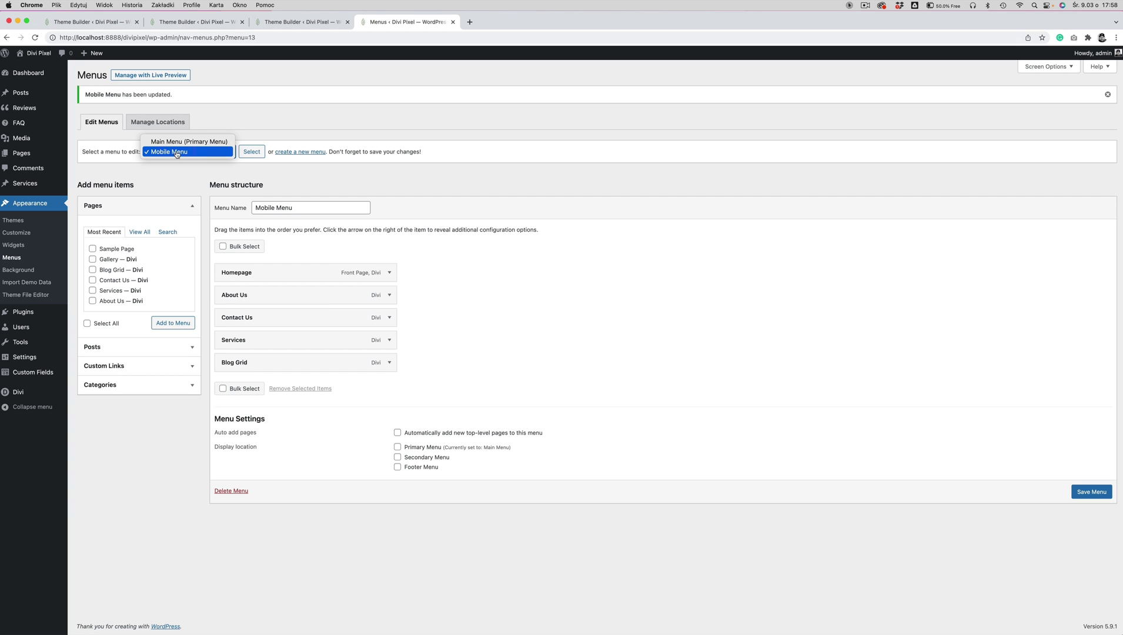
pyautogui.click(127, 447)
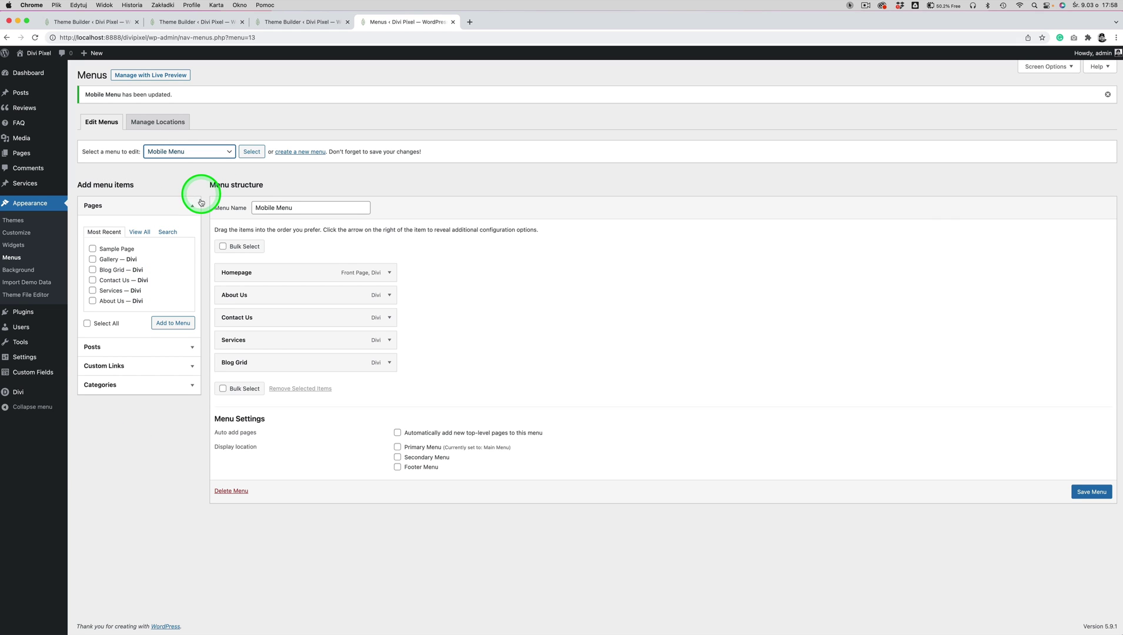
# Step: Open the Global Header layout for editing in the Divi Theme Builder
pyautogui.moveTo(18, 391)
pyautogui.click(106, 406)
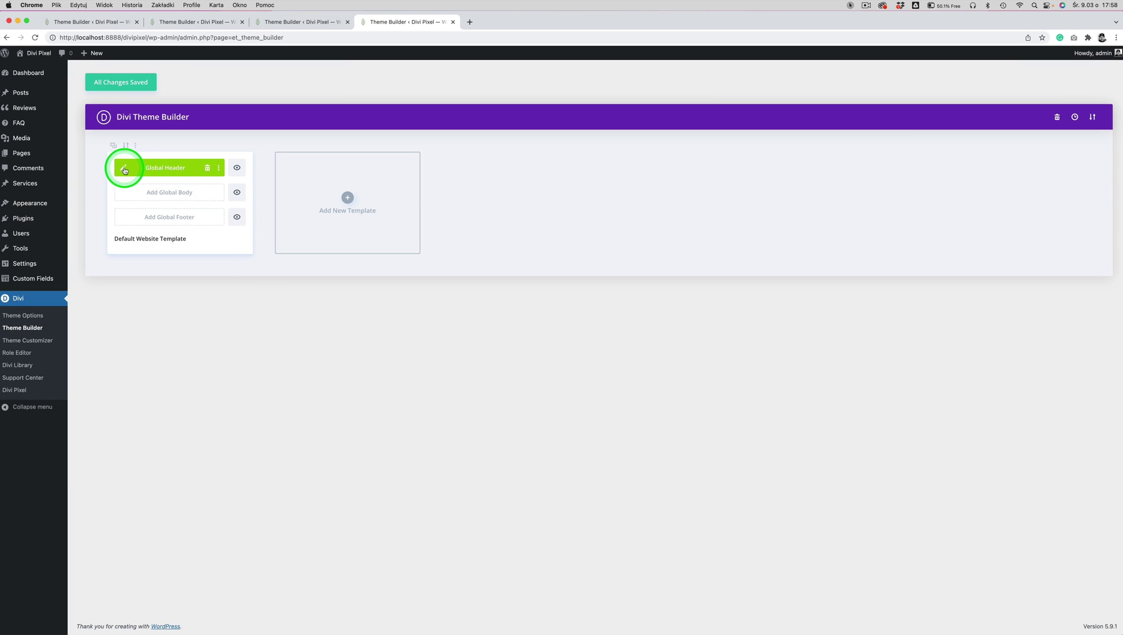
pyautogui.click(124, 169)
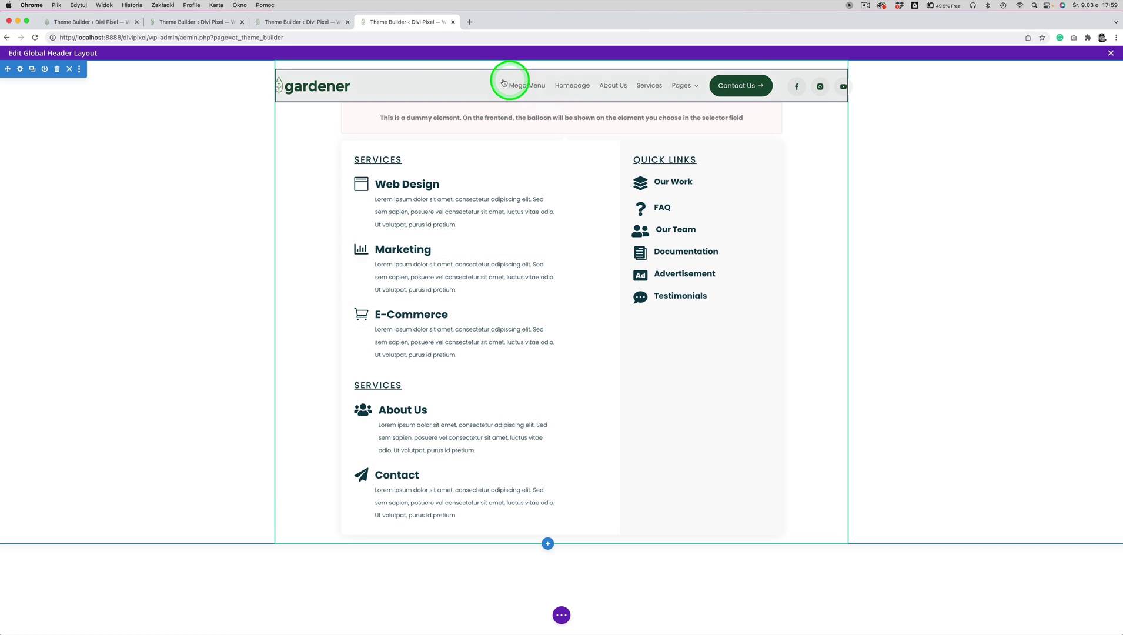
# Step: Disable the header row containing the menu and balloon on Phone and Tablet in its visibility options
pyautogui.moveTo(438, 68)
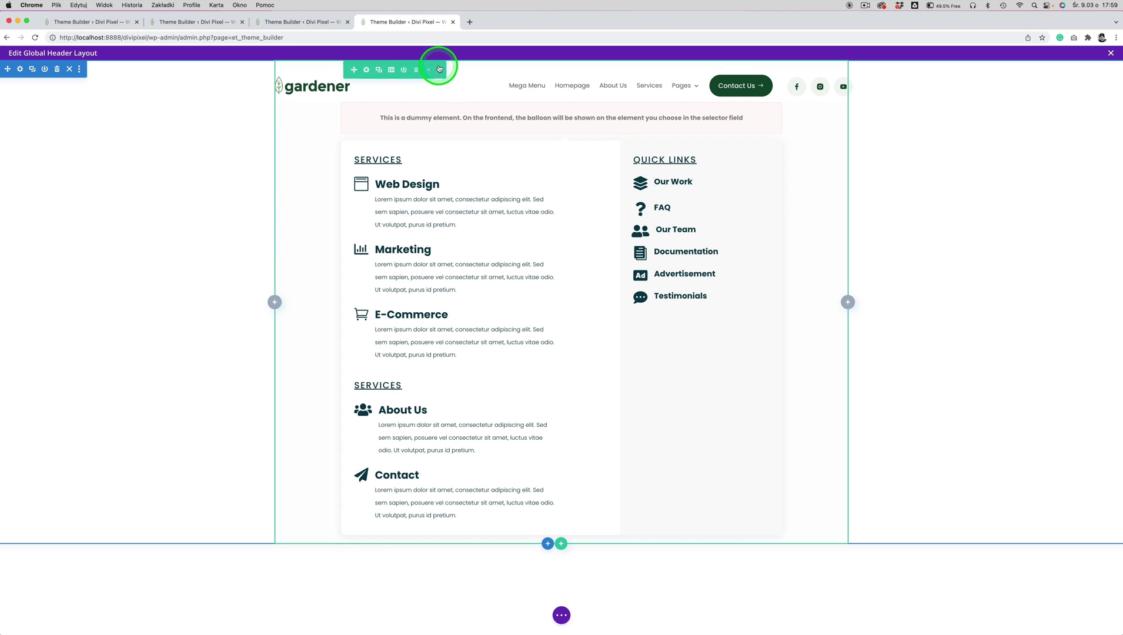
pyautogui.click(367, 70)
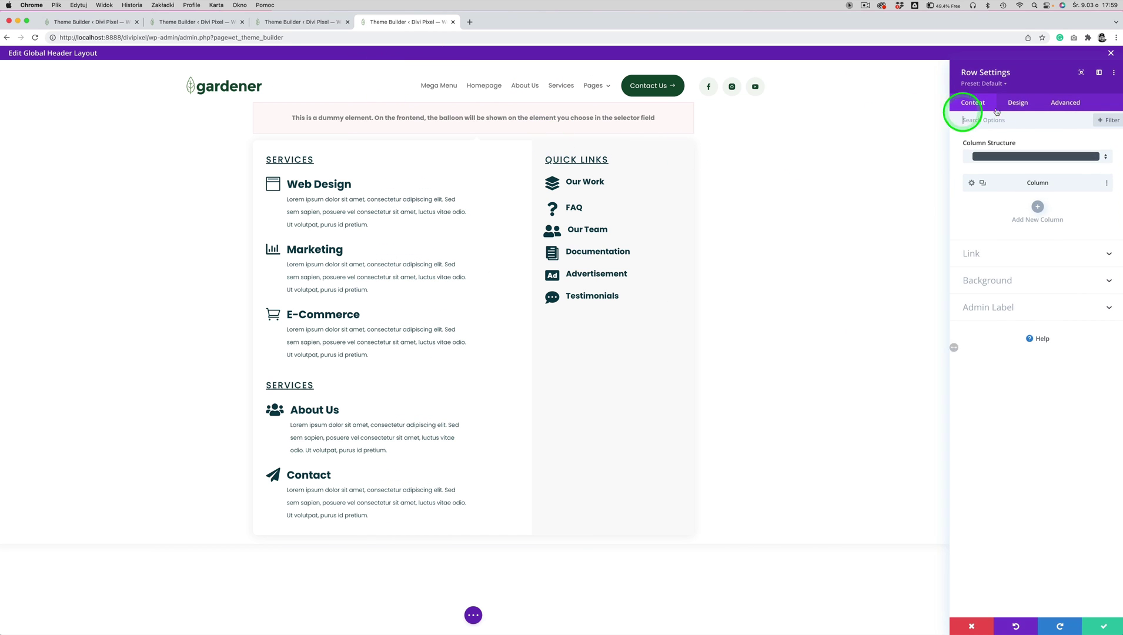
pyautogui.click(1065, 104)
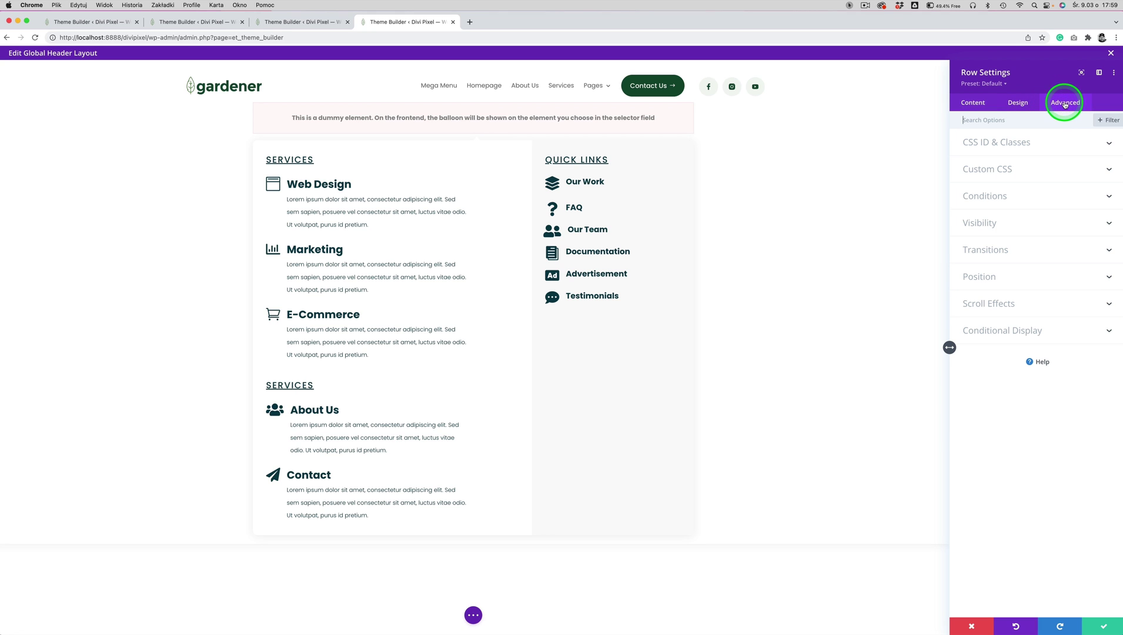
pyautogui.click(987, 223)
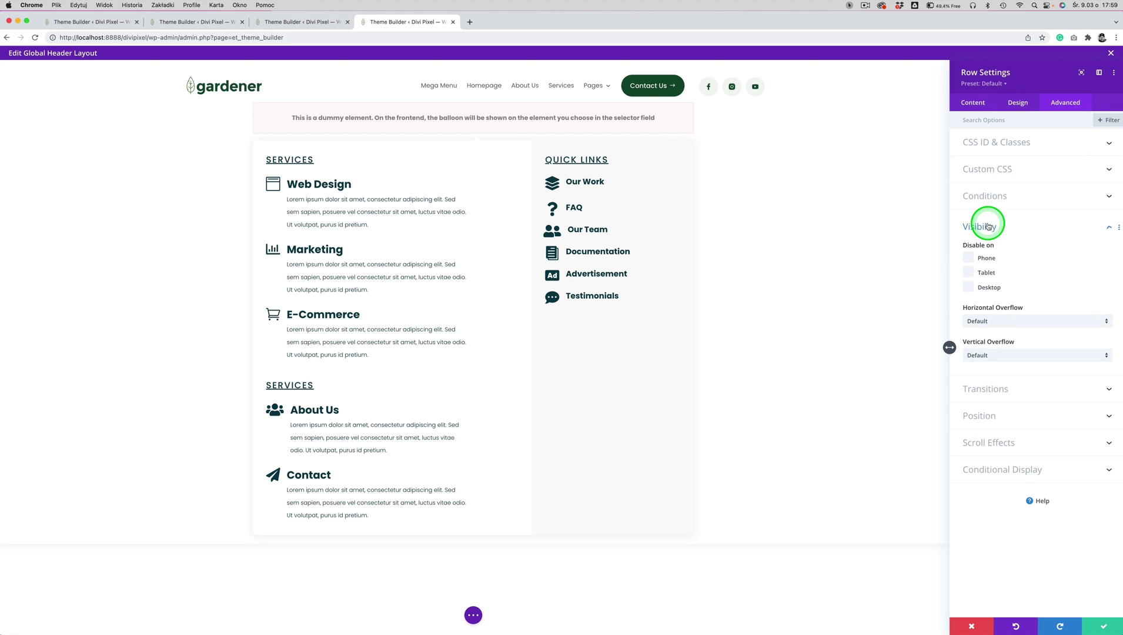
pyautogui.click(969, 260)
pyautogui.click(969, 273)
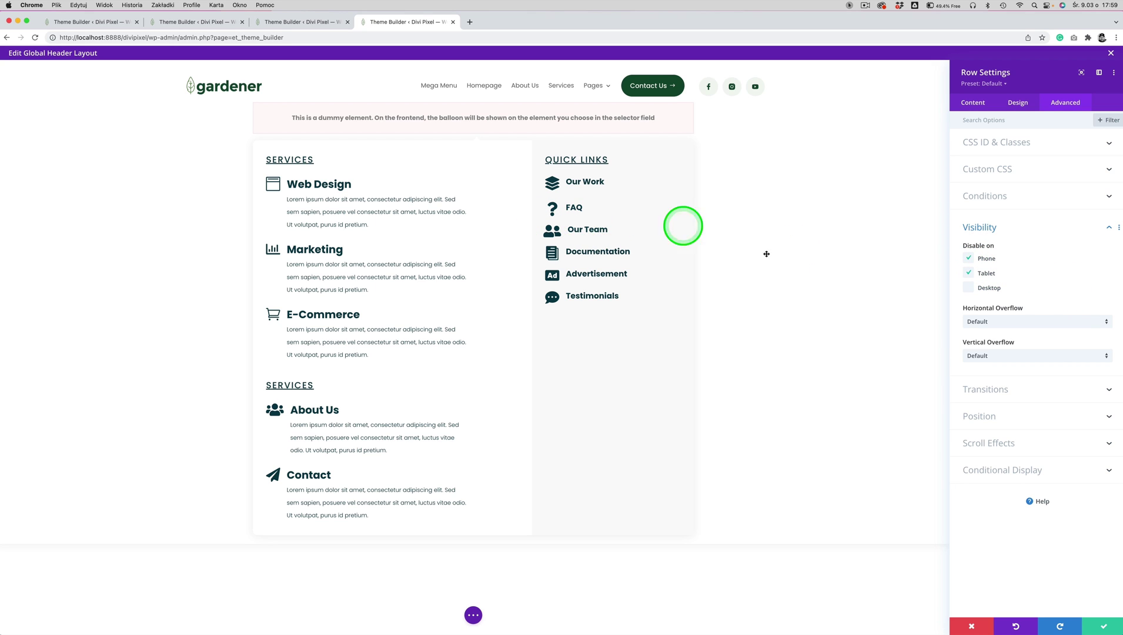
# Step: Confirm the row's visibility settings and add an empty single-column row below the balloon row
pyautogui.click(1105, 627)
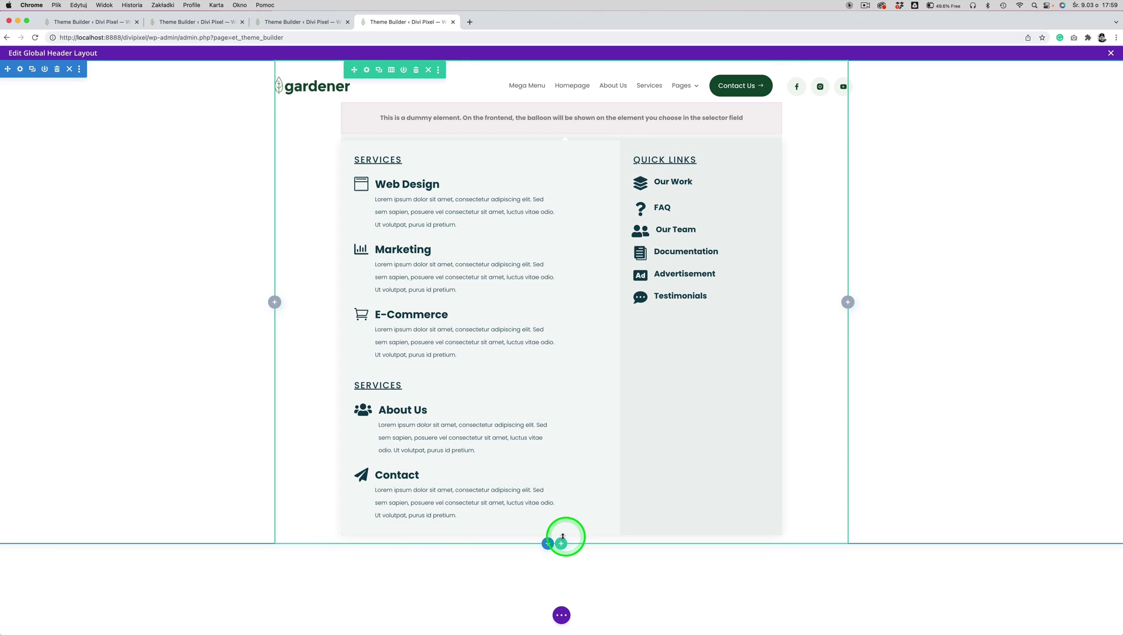
pyautogui.click(561, 545)
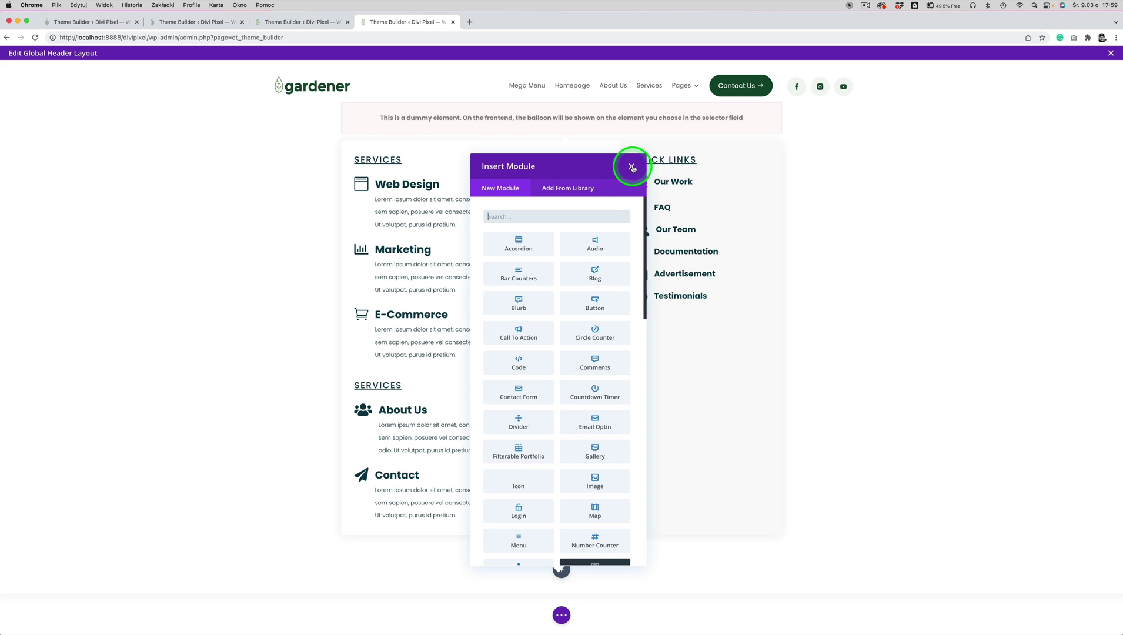
pyautogui.click(632, 168)
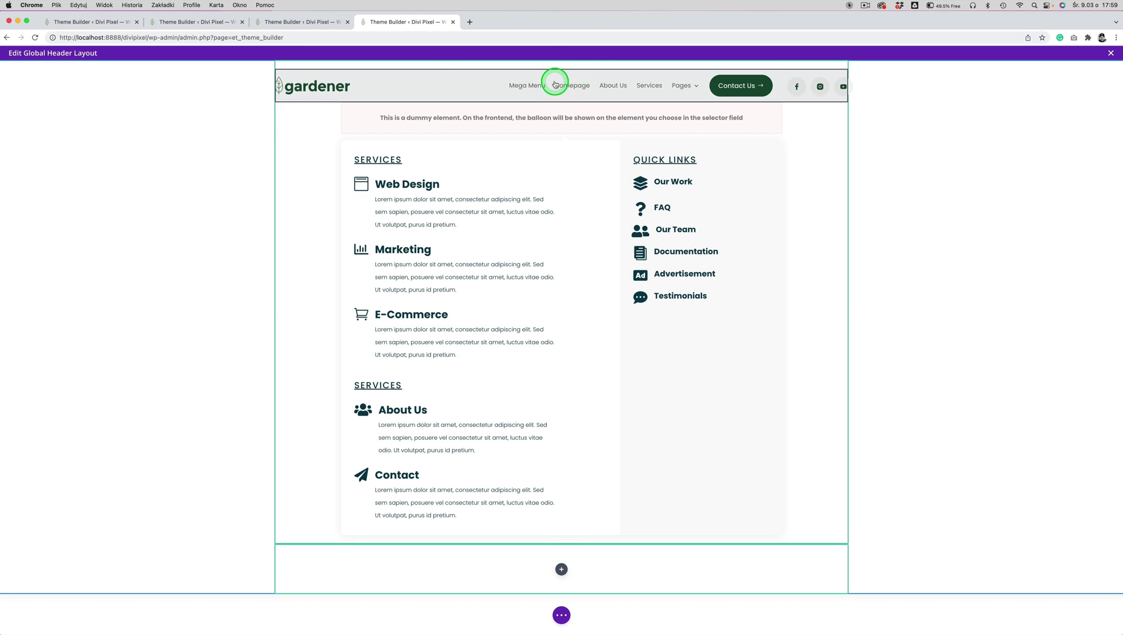
# Step: Duplicate the header's menu module and move the copy into the new empty row
pyautogui.click(551, 73)
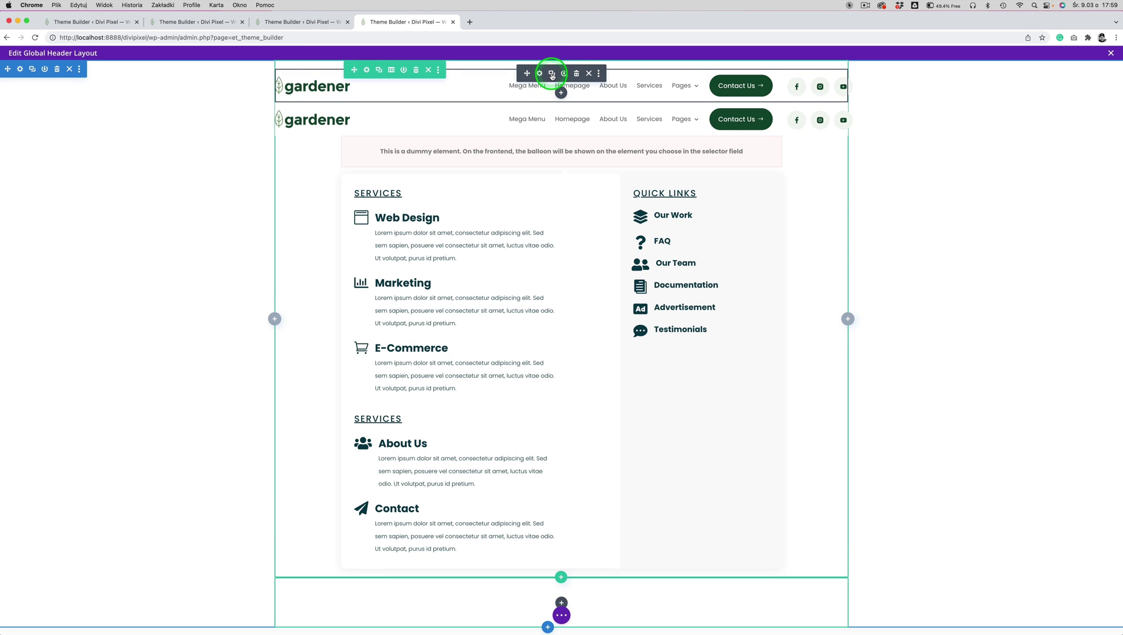
pyautogui.moveTo(526, 105); pyautogui.dragTo(562, 581)
pyautogui.click(563, 573)
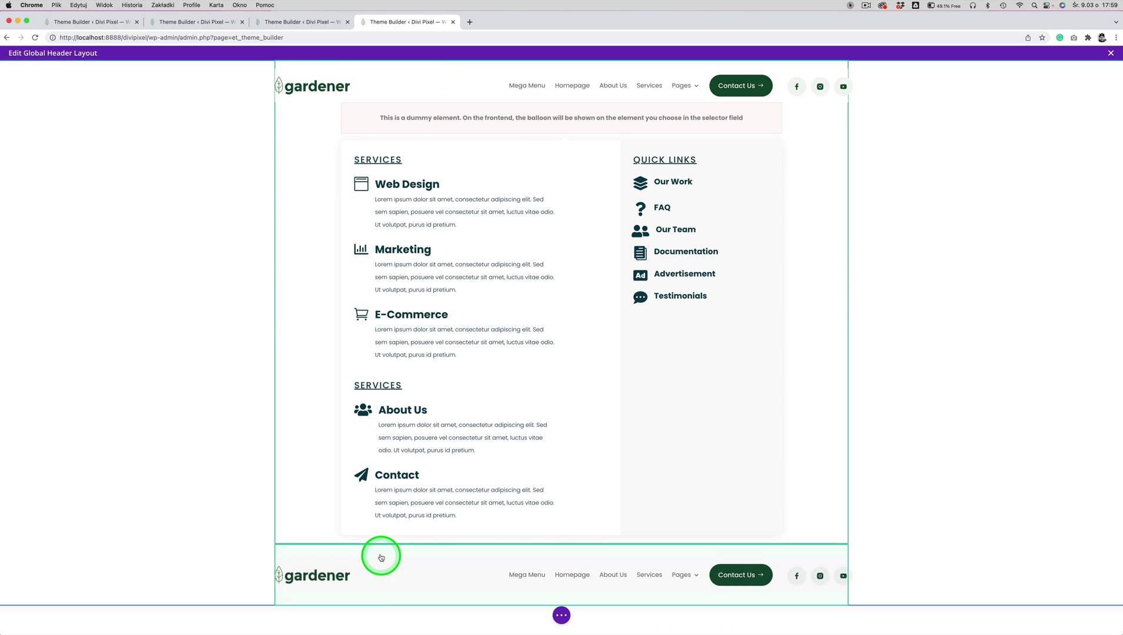
# Step: Disable the new row with the duplicated menu on Desktop in its visibility options
pyautogui.moveTo(376, 551)
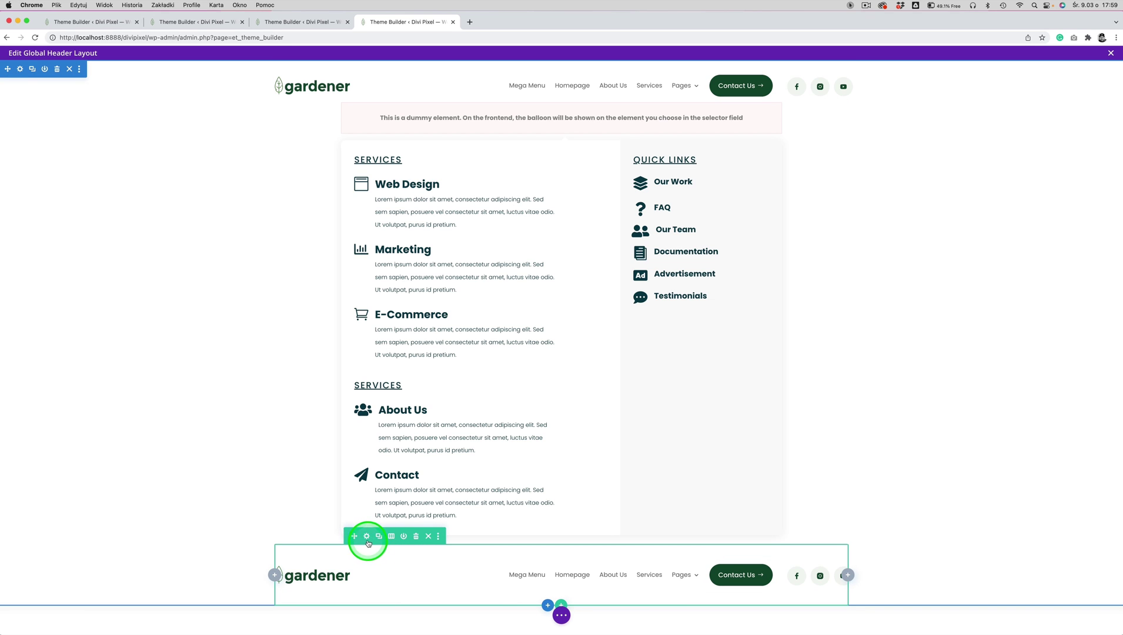
pyautogui.click(366, 537)
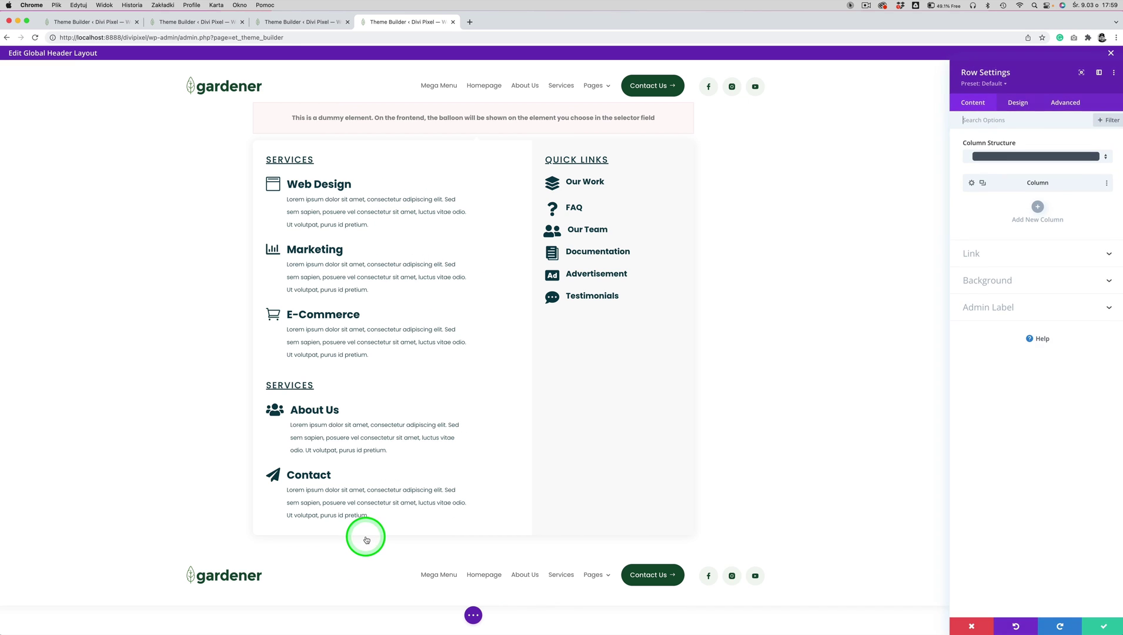
pyautogui.click(1062, 105)
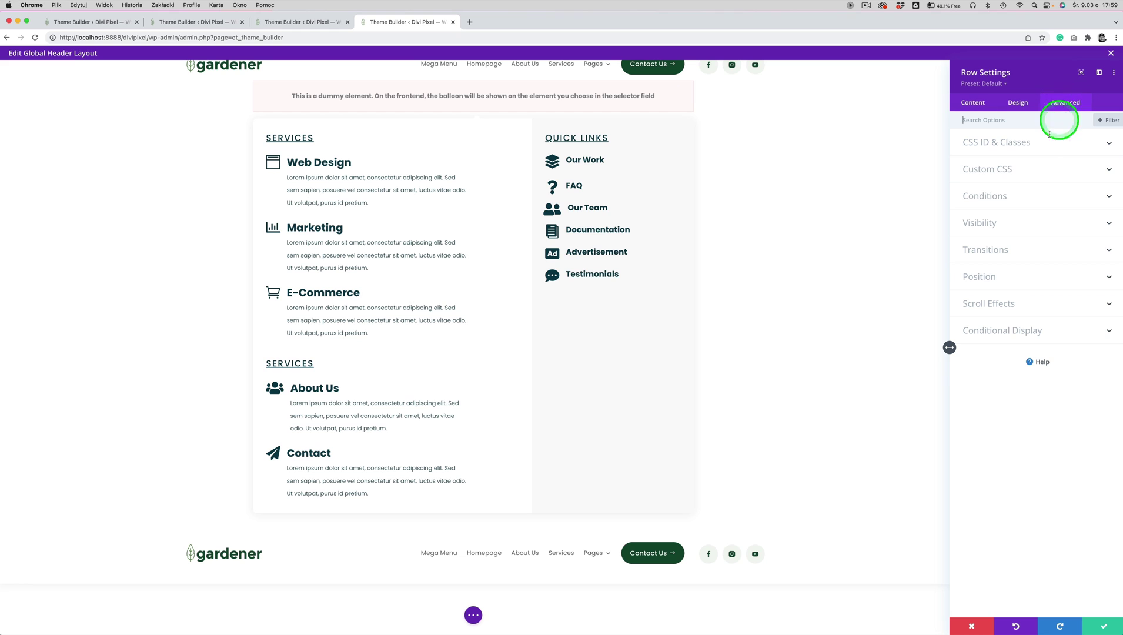
pyautogui.click(992, 224)
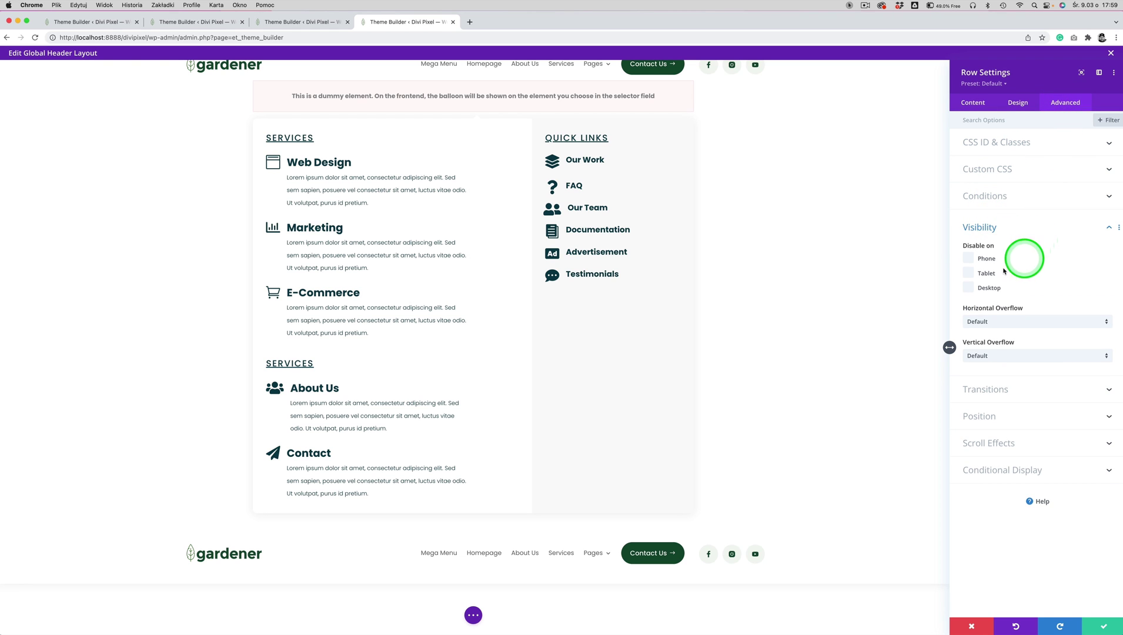
pyautogui.click(969, 289)
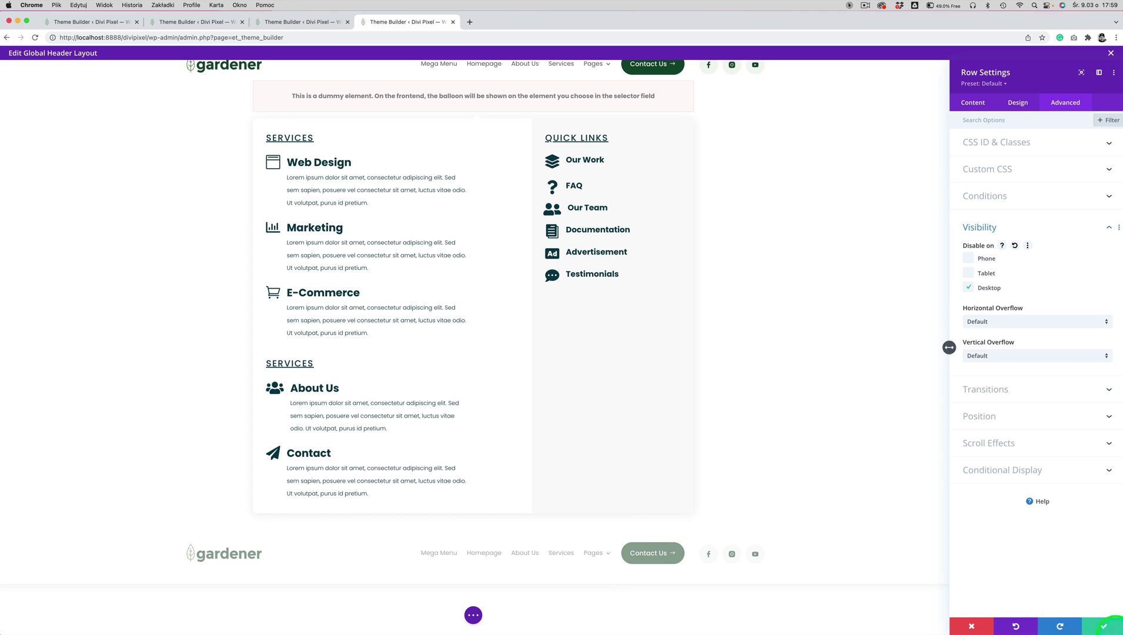
pyautogui.click(1103, 628)
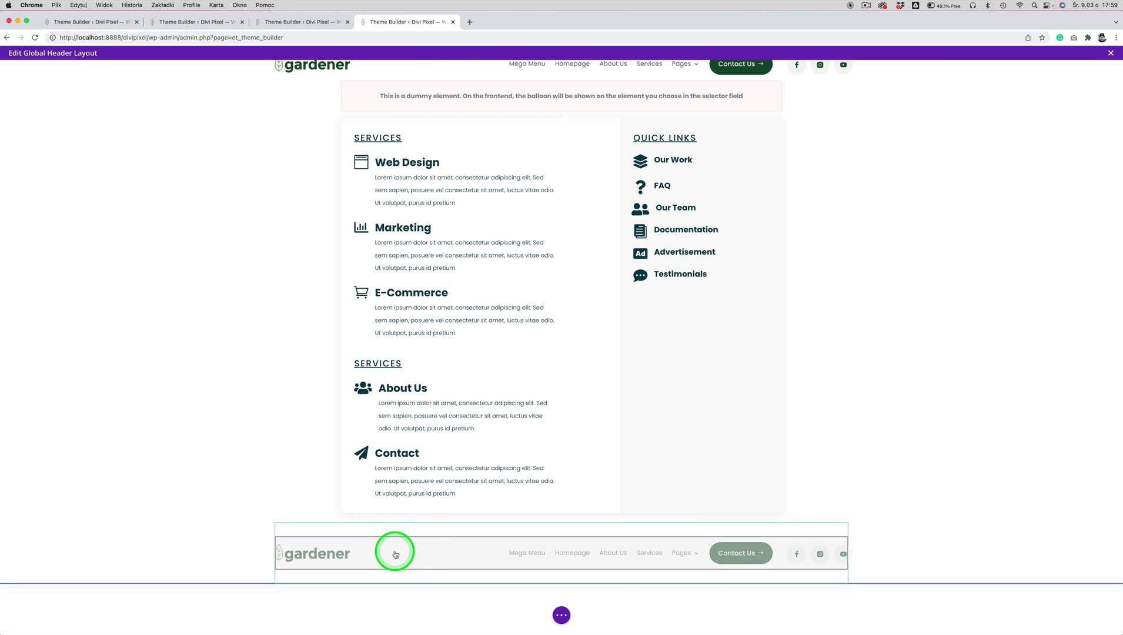
# Step: Assign the Mobile Menu to the duplicated menu module in the lower row
pyautogui.moveTo(551, 553)
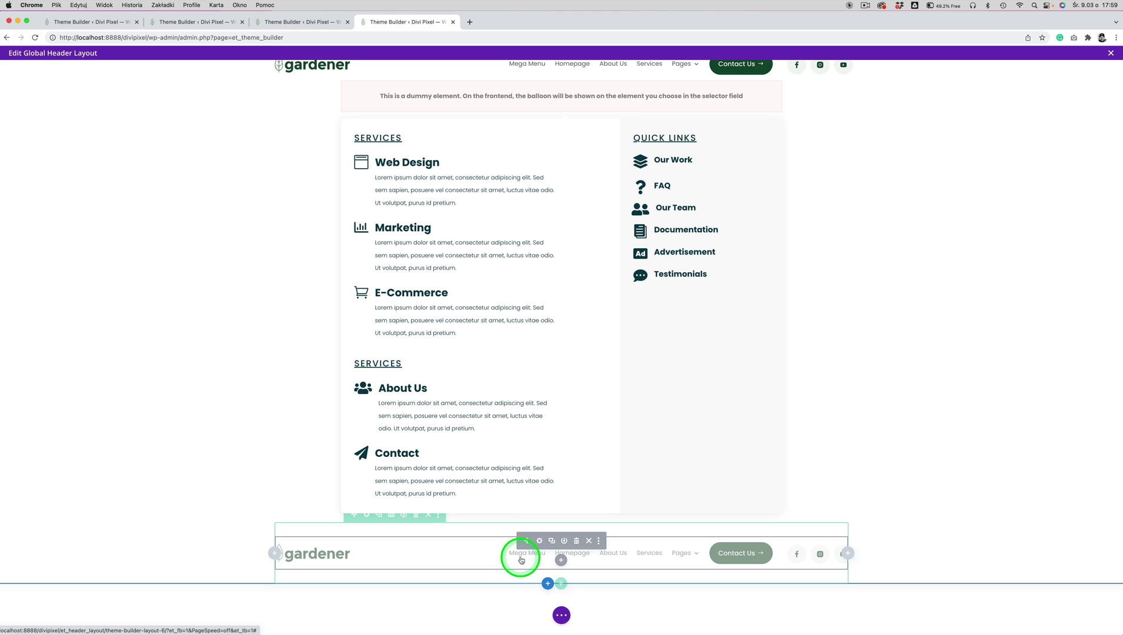
pyautogui.click(538, 542)
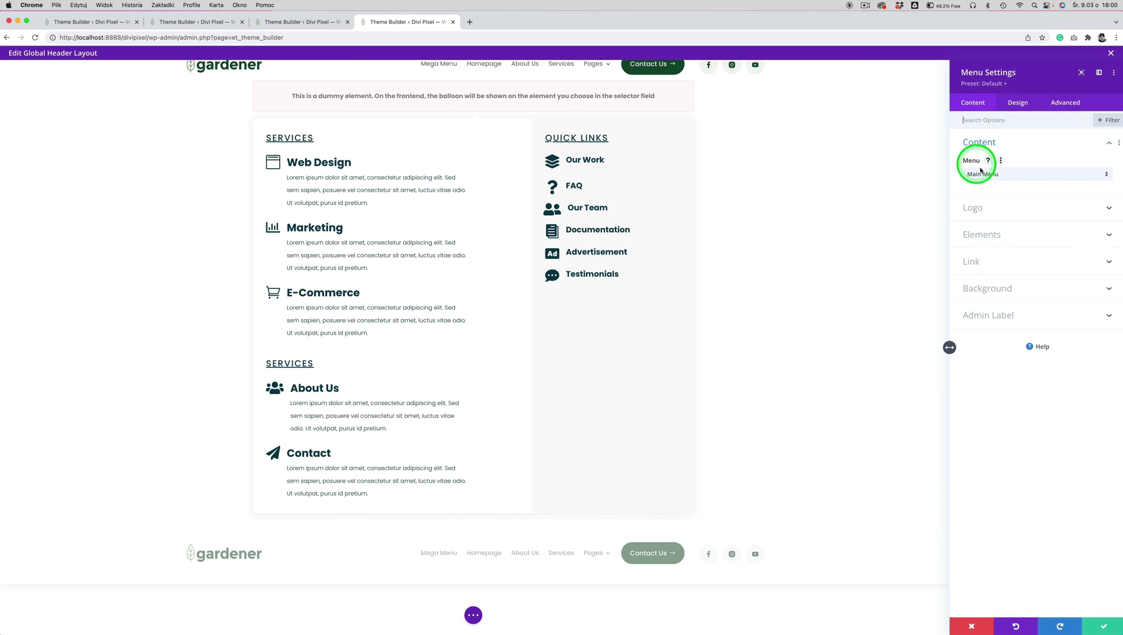
pyautogui.click(981, 174)
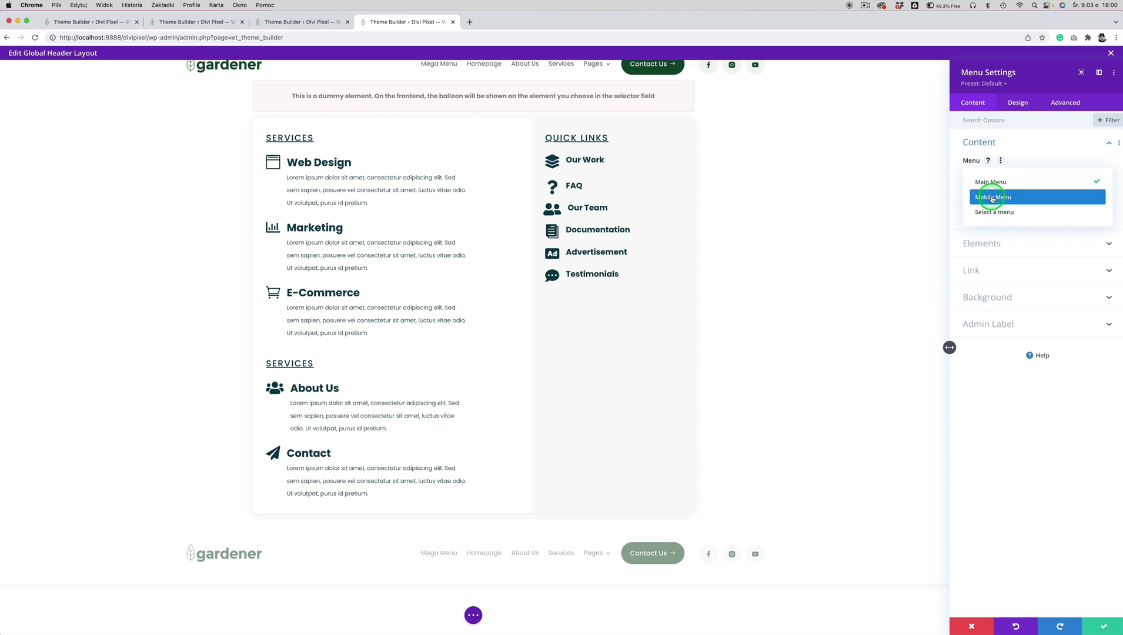
pyautogui.click(993, 199)
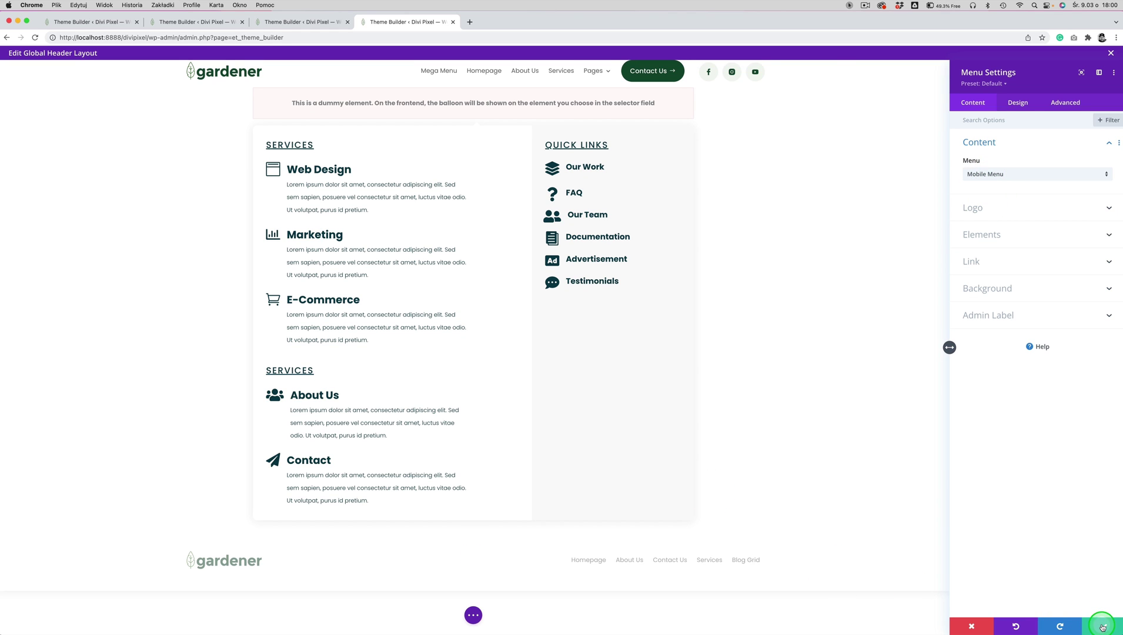
pyautogui.click(1103, 628)
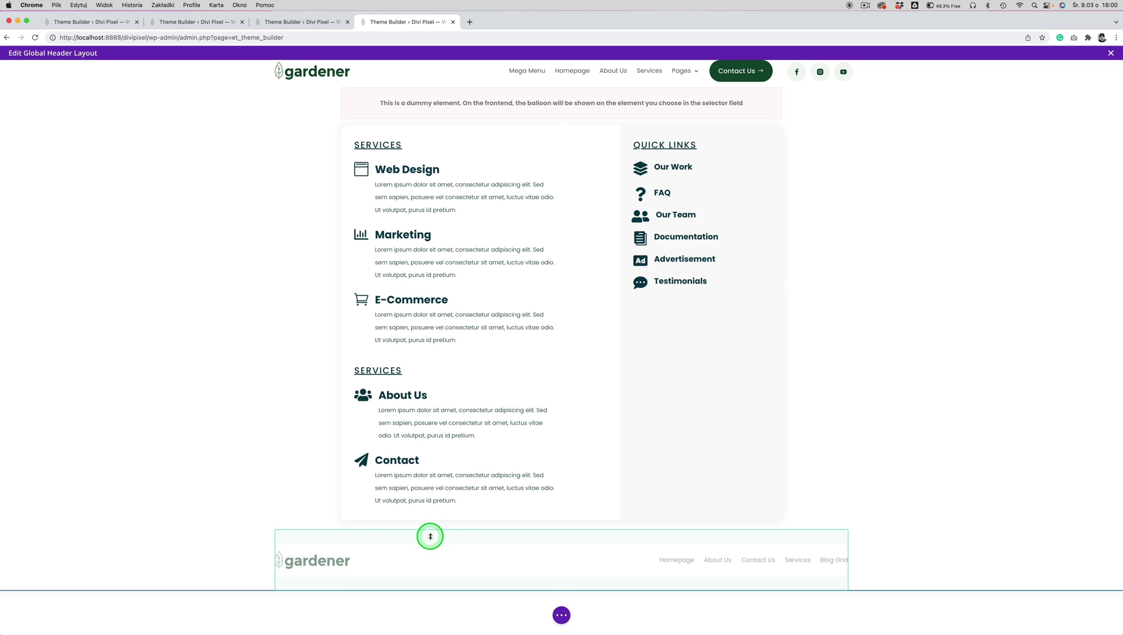
# Step: Set the mobile menu row's top and bottom padding to 20px each
pyautogui.click(368, 524)
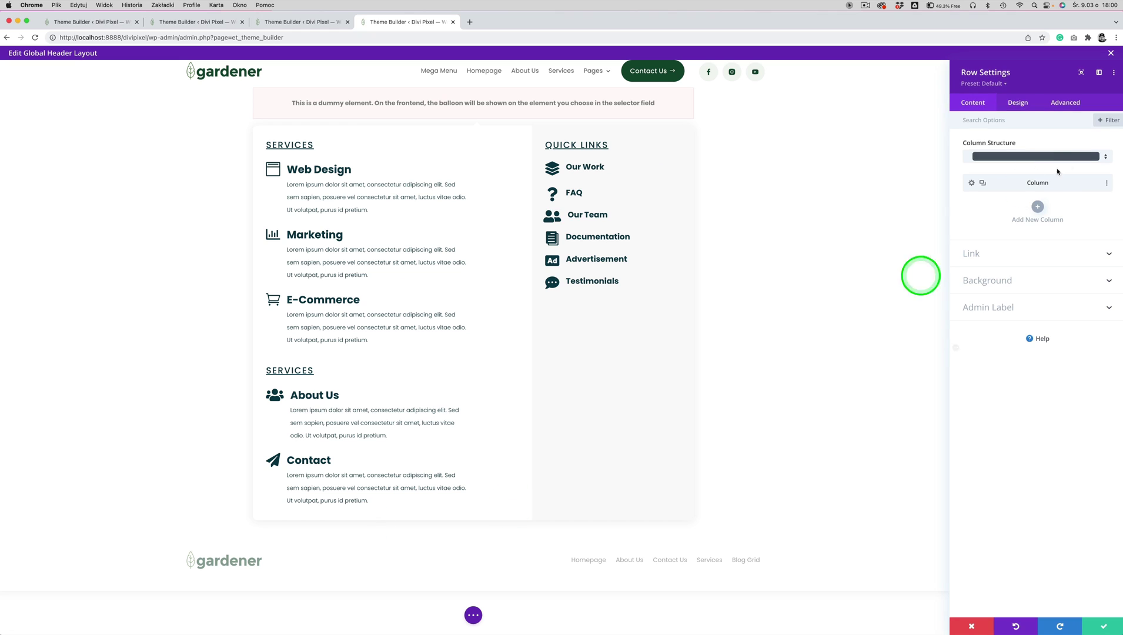
pyautogui.click(1018, 104)
pyautogui.click(987, 174)
pyautogui.click(978, 249)
pyautogui.write('20')
pyautogui.press('Tab')
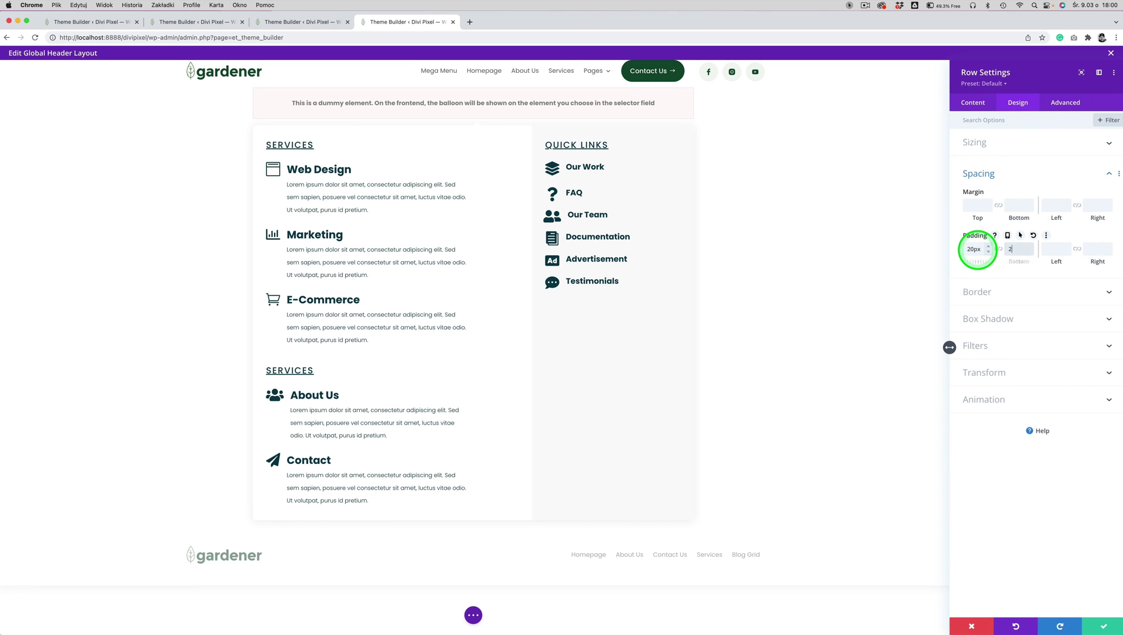
pyautogui.write('20')
pyautogui.press('Tab')
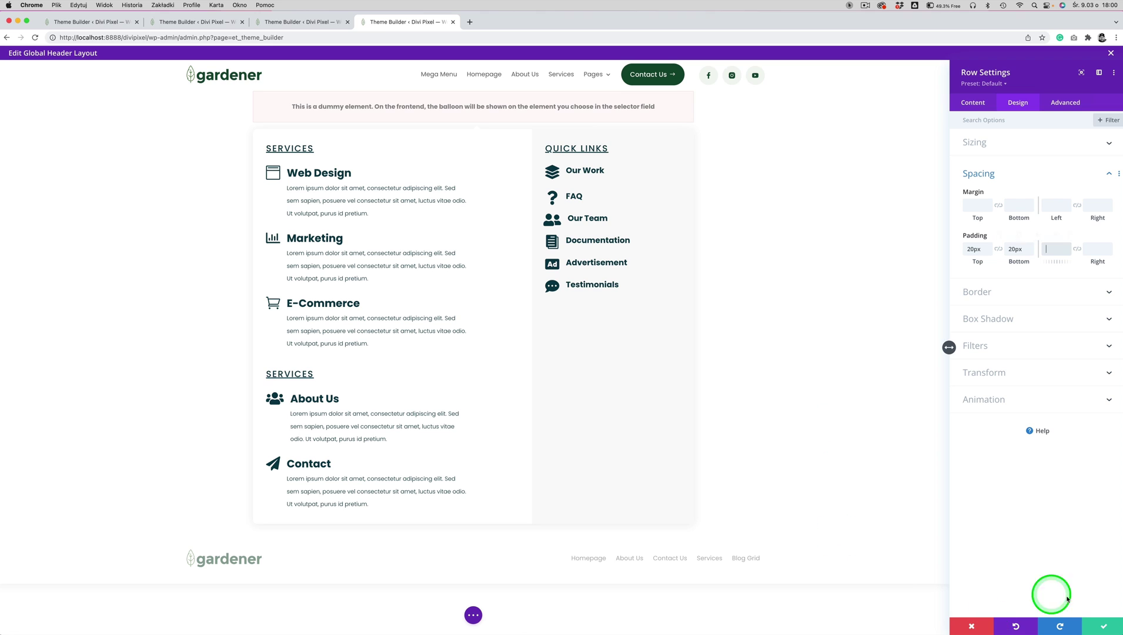
pyautogui.click(1103, 625)
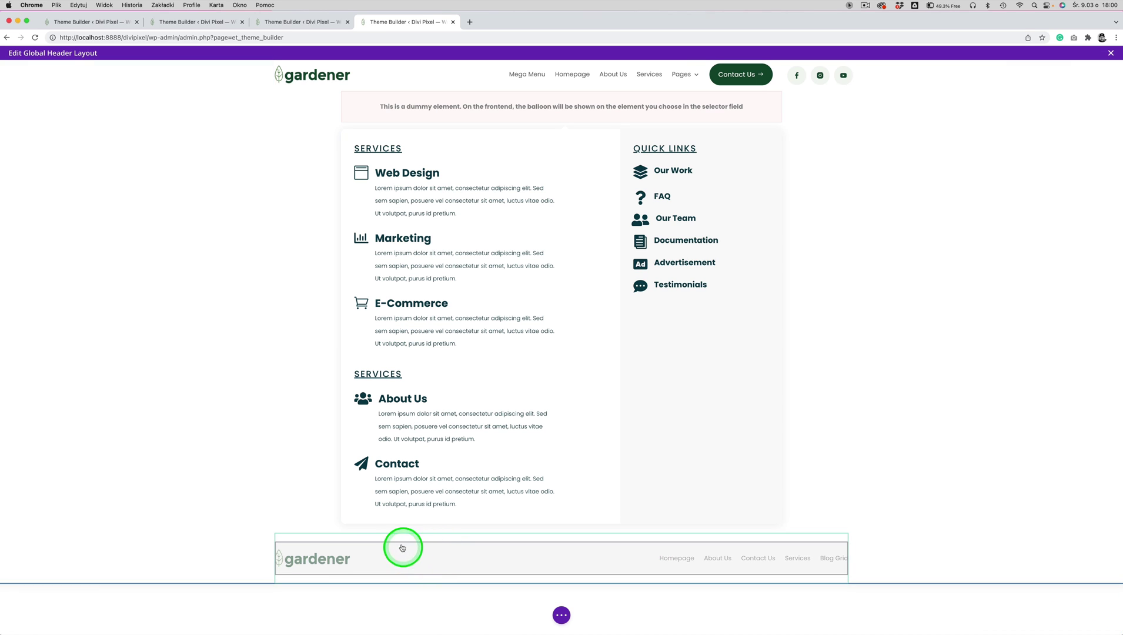
# Step: Save the Global Header layout and return to the Divi Theme Builder overview
pyautogui.click(563, 614)
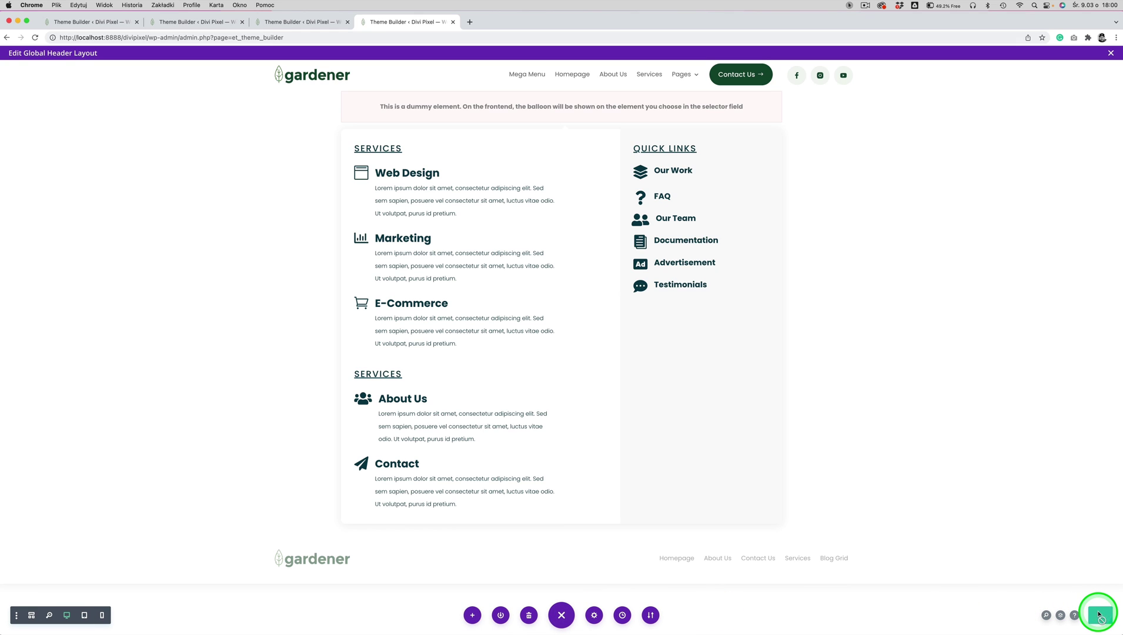
pyautogui.click(1101, 615)
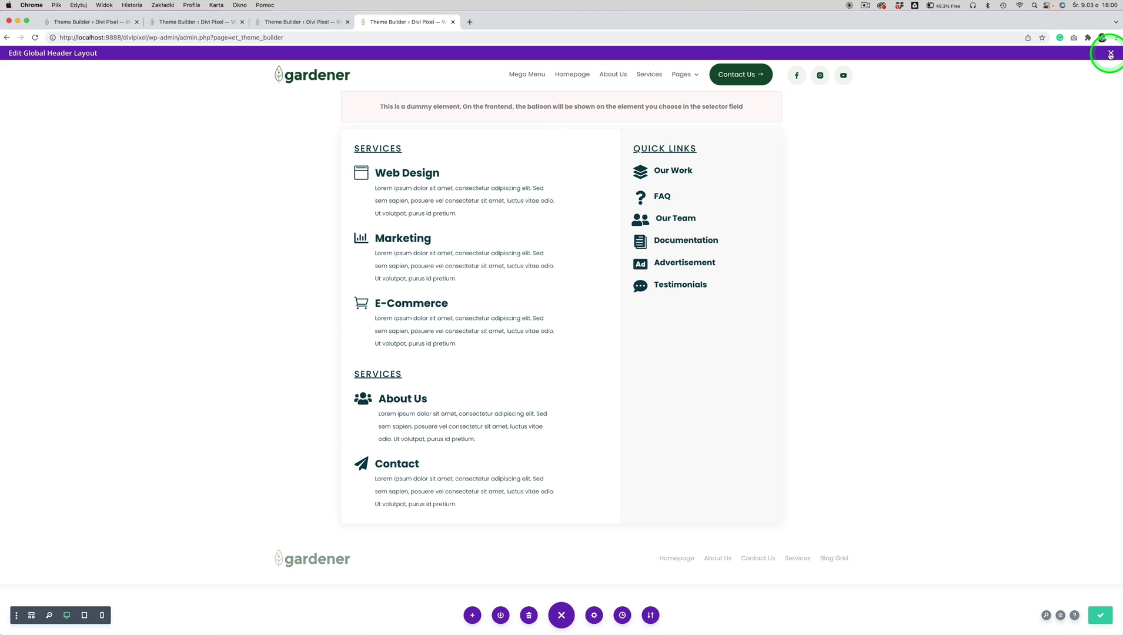
pyautogui.click(1111, 53)
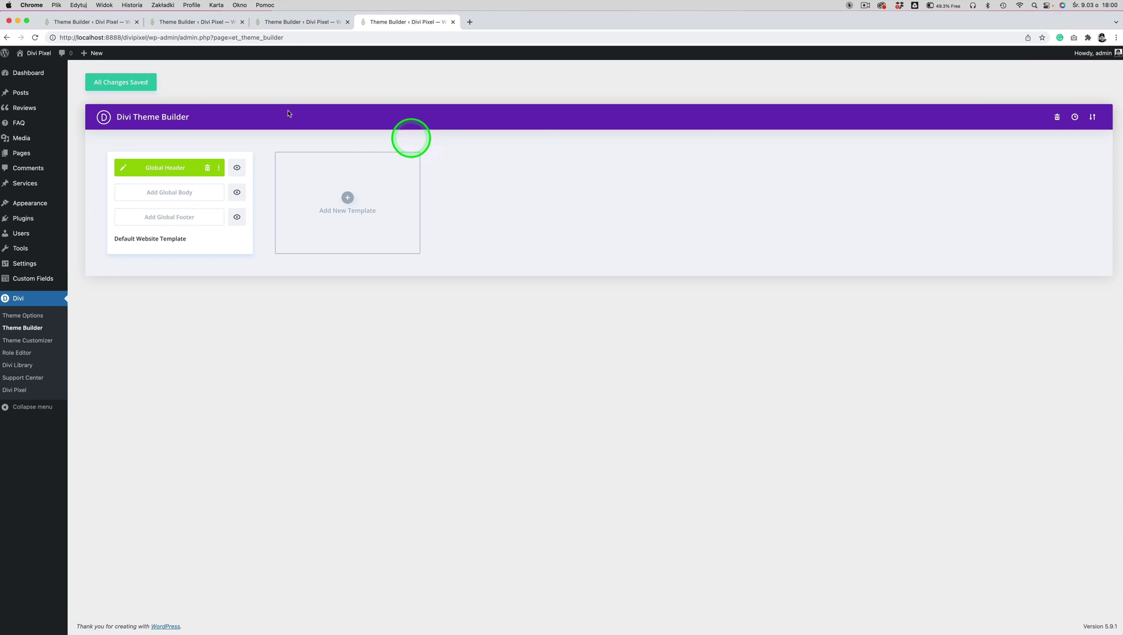
# Step: Open the site's front end in a new tab and check the Mega Menu balloon
pyautogui.rightClick(42, 53)
pyautogui.click(46, 57)
pyautogui.click(507, 26)
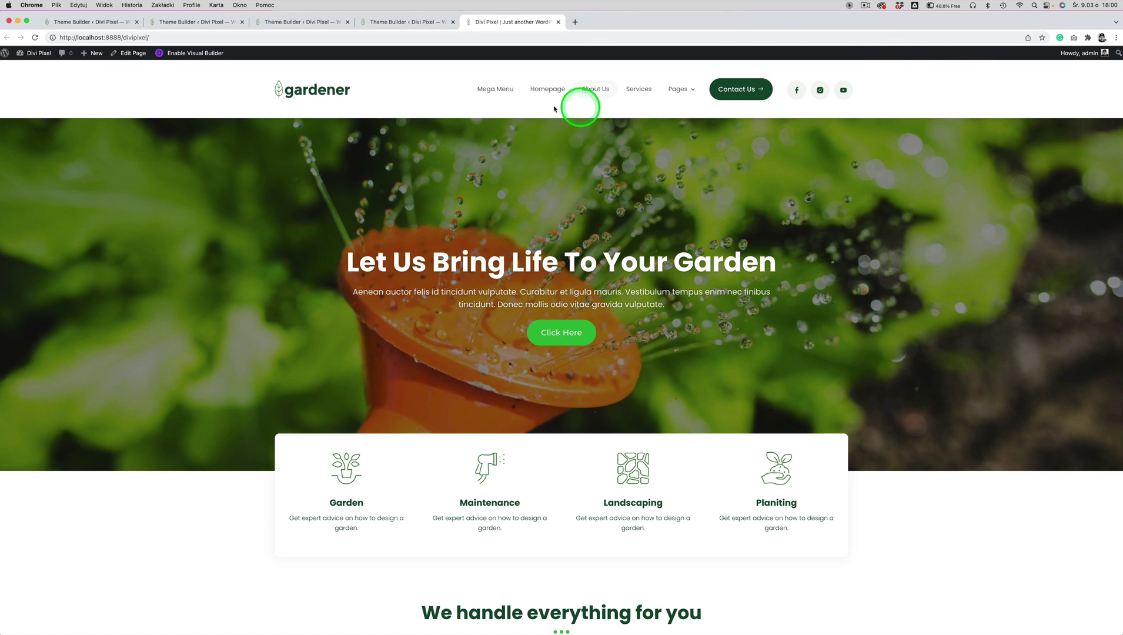
pyautogui.moveTo(502, 95)
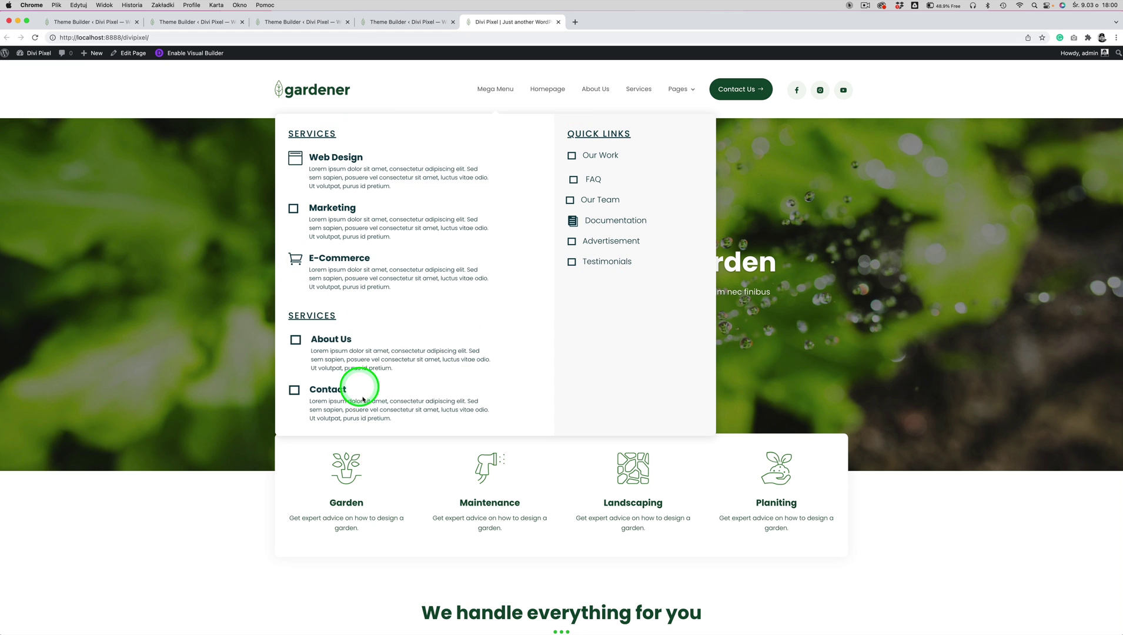
# Step: Clear the static CSS files and disable Static CSS File Generation in Divi Theme Options' advanced Builder settings, saving the change
pyautogui.click(39, 54)
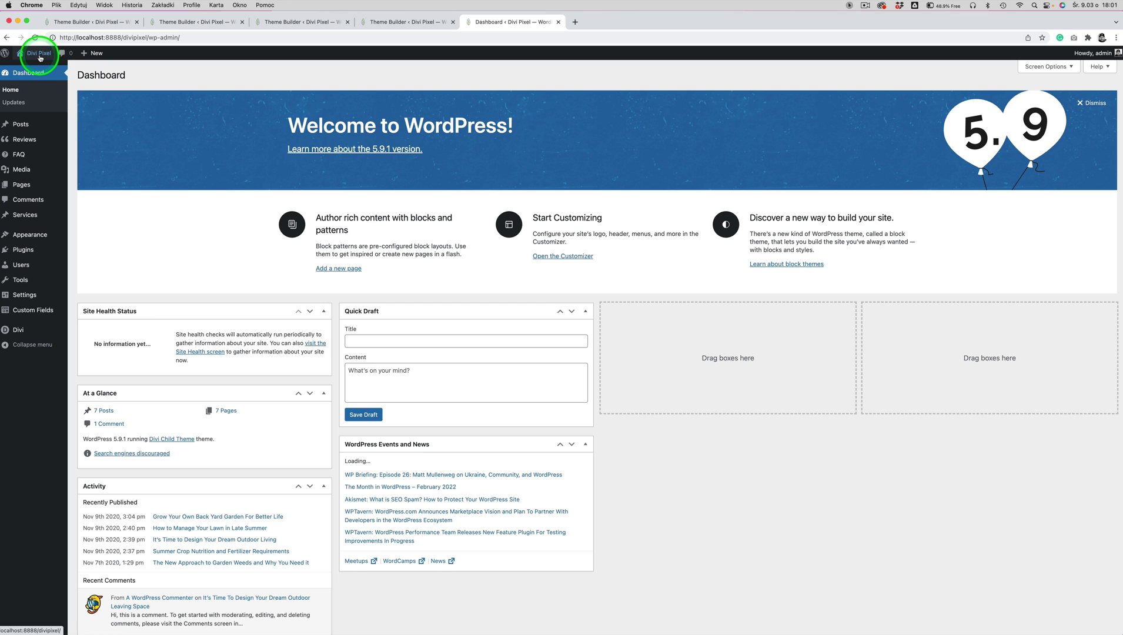
pyautogui.moveTo(17, 333)
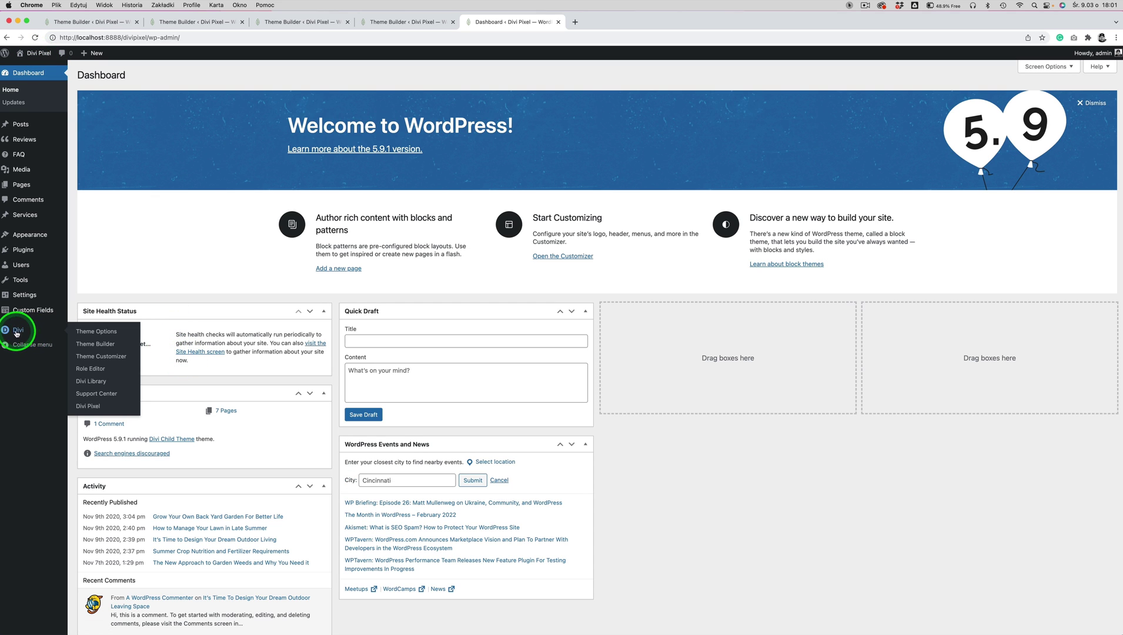
pyautogui.click(97, 332)
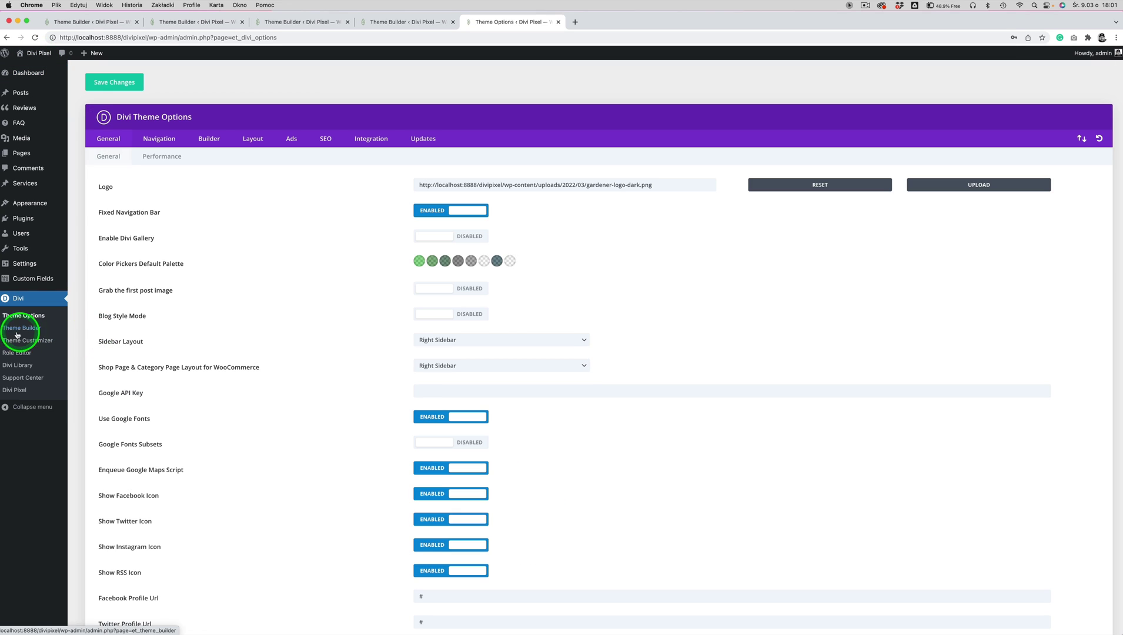
pyautogui.click(207, 139)
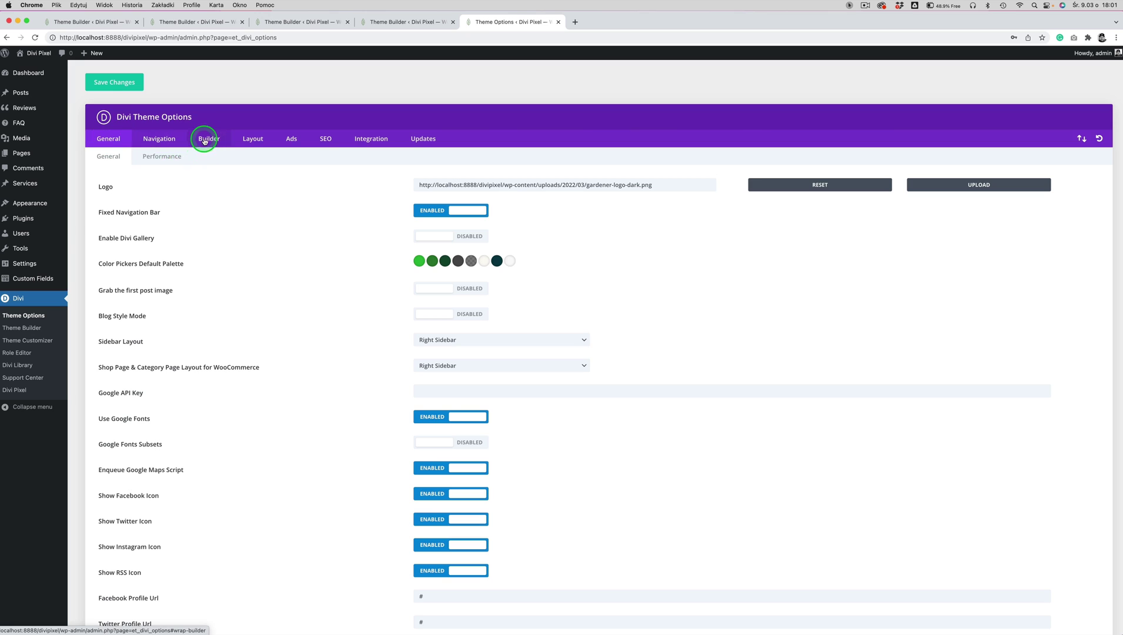
pyautogui.click(199, 155)
pyautogui.moveTo(404, 170); pyautogui.dragTo(421, 187)
pyautogui.click(450, 188)
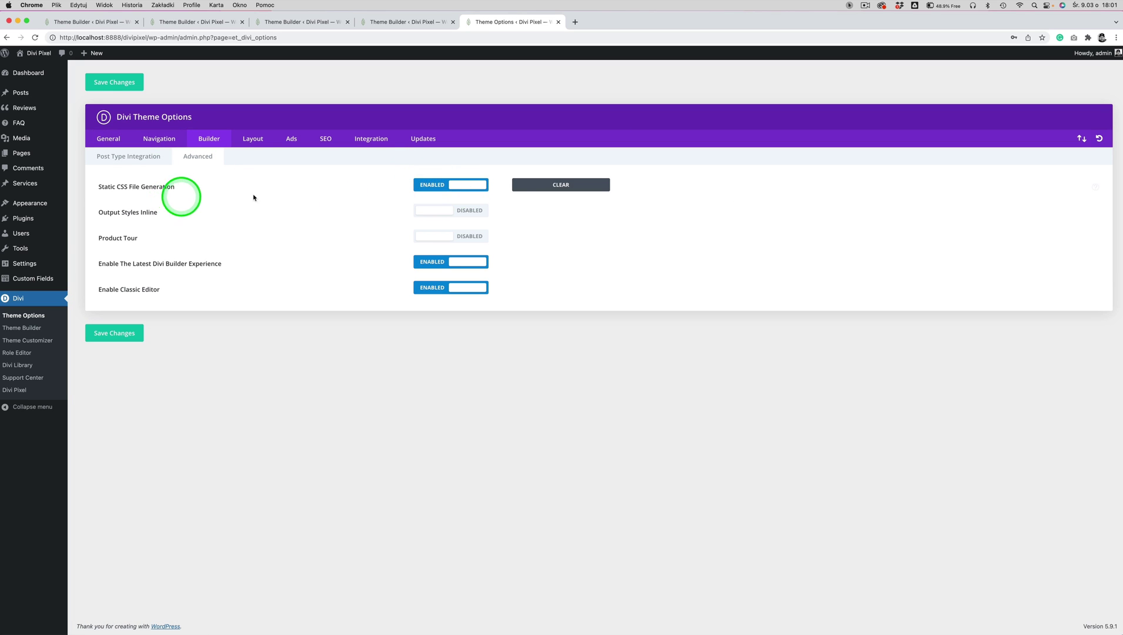
pyautogui.click(563, 191)
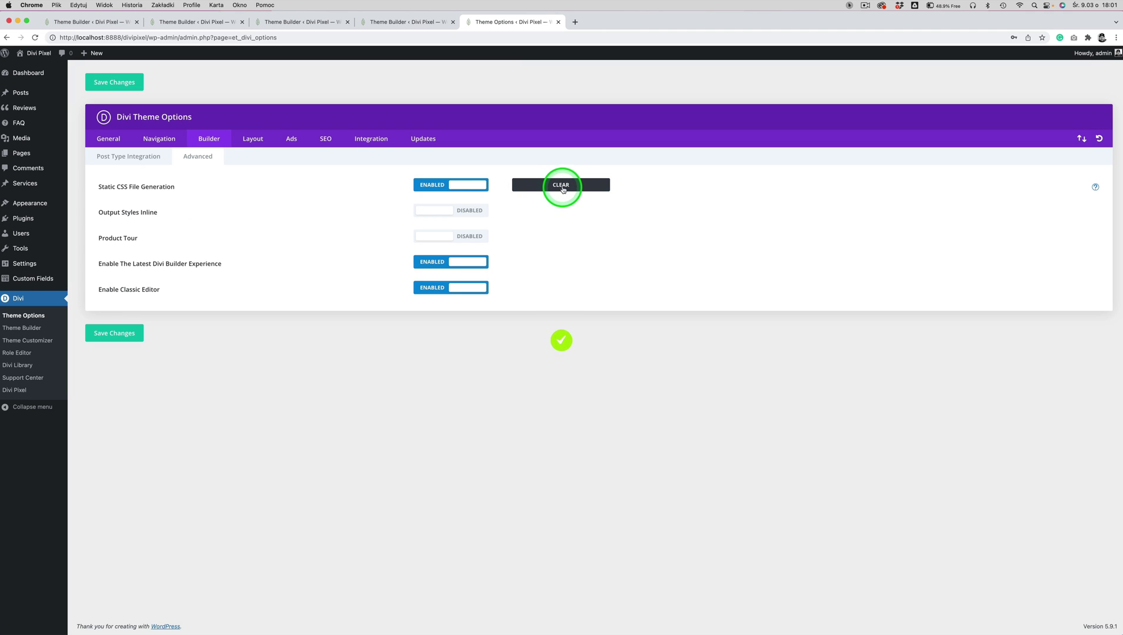
pyautogui.click(474, 184)
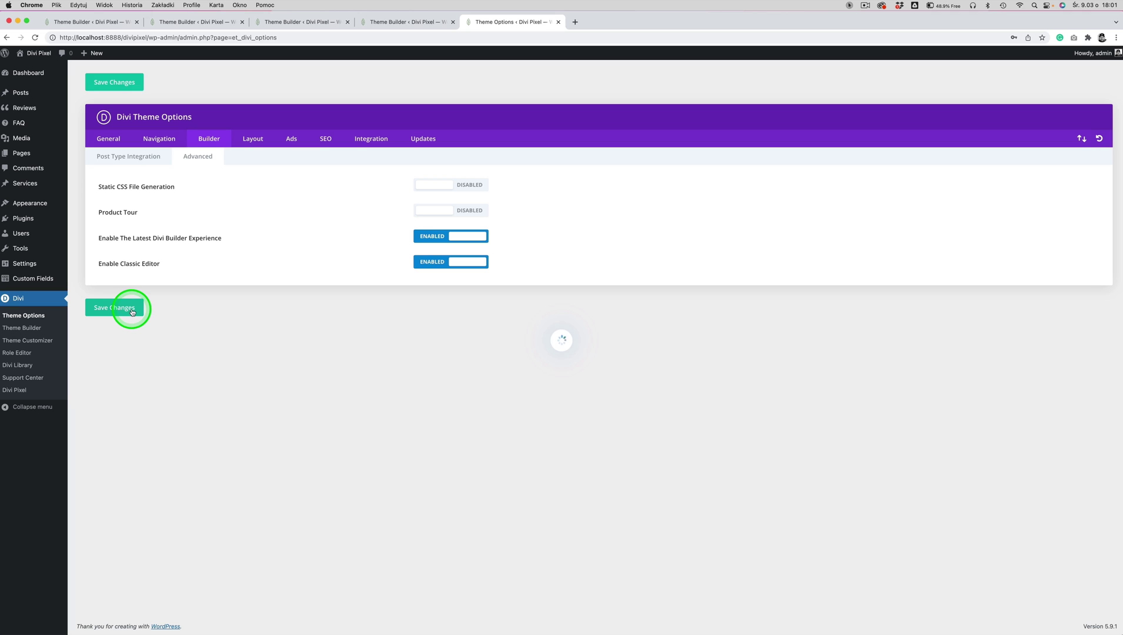
# Step: Reopen the site's front end in a new tab, close the spare tabs and check the balloon's icons under Mega Menu
pyautogui.rightClick(38, 55)
pyautogui.click(102, 56)
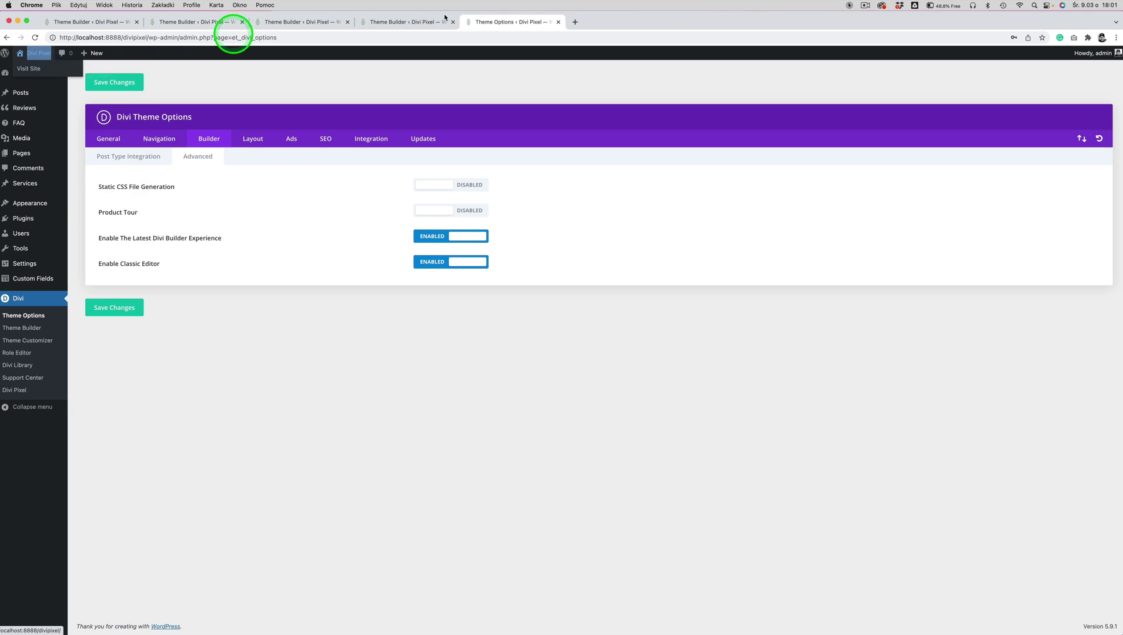
pyautogui.click(453, 22)
pyautogui.click(347, 22)
pyautogui.click(377, 22)
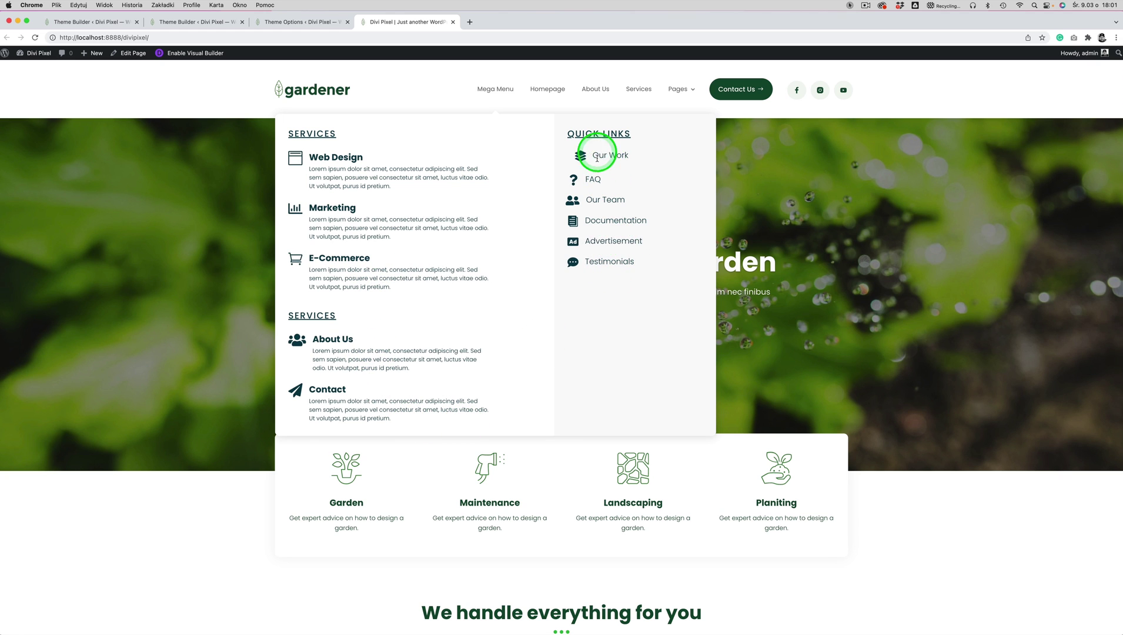
# Step: Inspect the homepage in a narrowed view with the developer tools, checking the mobile menu, and restore the full-width desktop page
pyautogui.rightClick(810, 192)
pyautogui.click(825, 322)
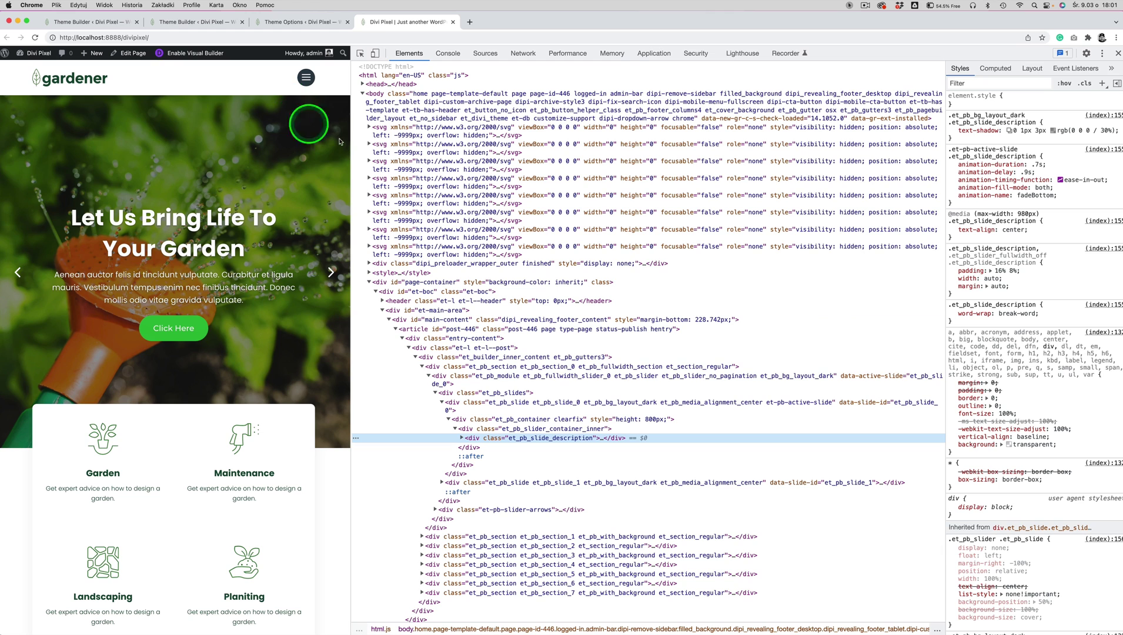
pyautogui.click(306, 80)
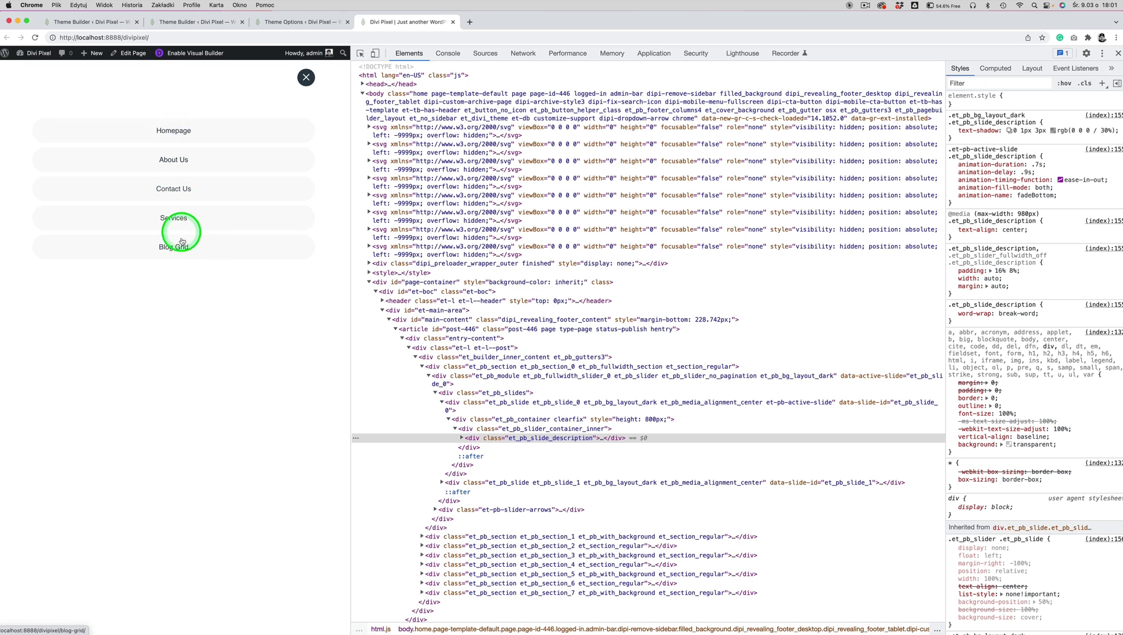
pyautogui.click(307, 79)
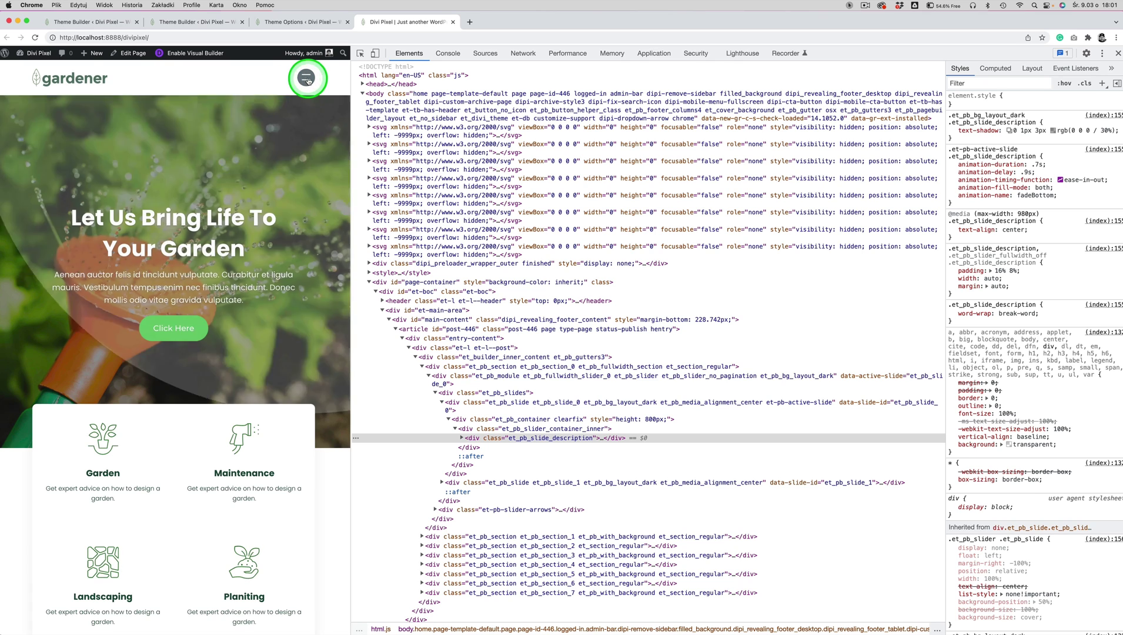
pyautogui.moveTo(351, 170); pyautogui.dragTo(645, 175)
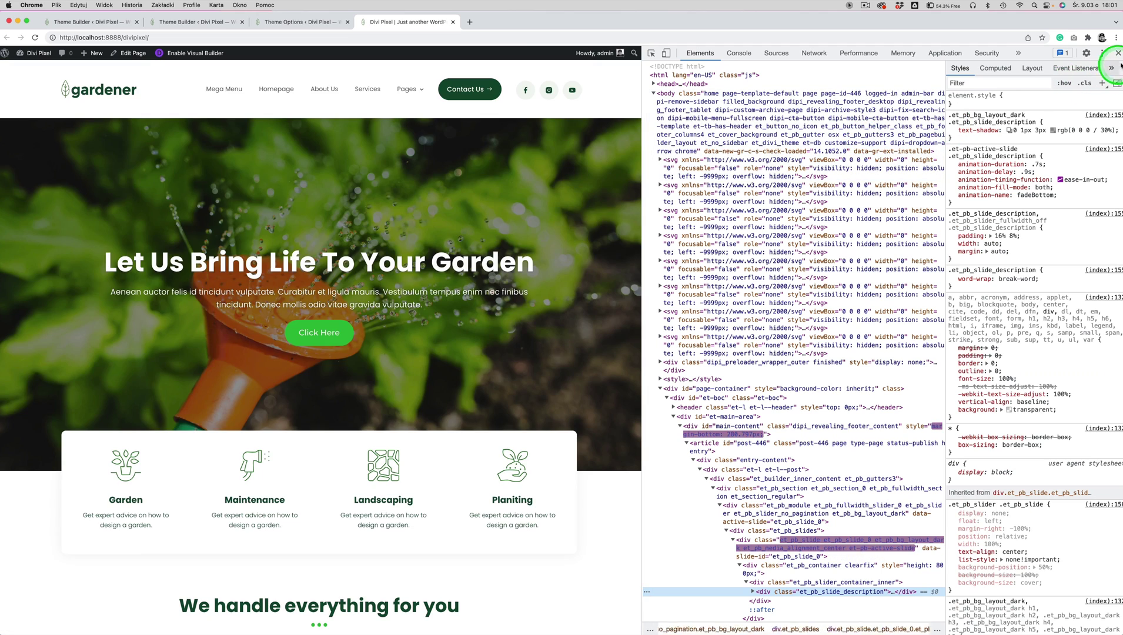
pyautogui.click(1118, 53)
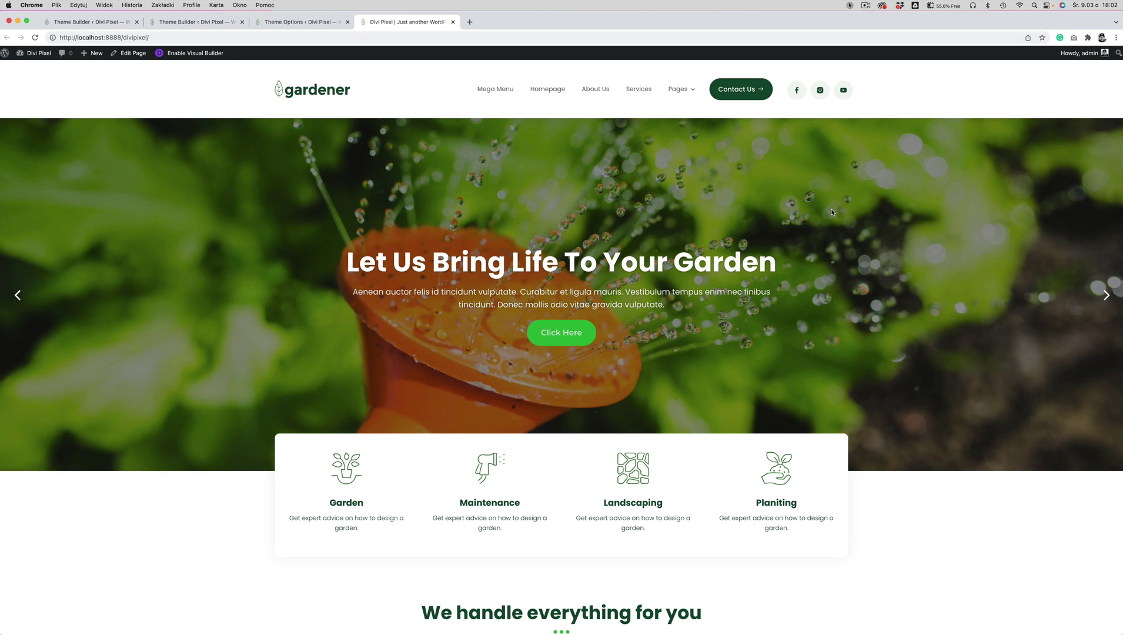
pyautogui.click(867, 5)
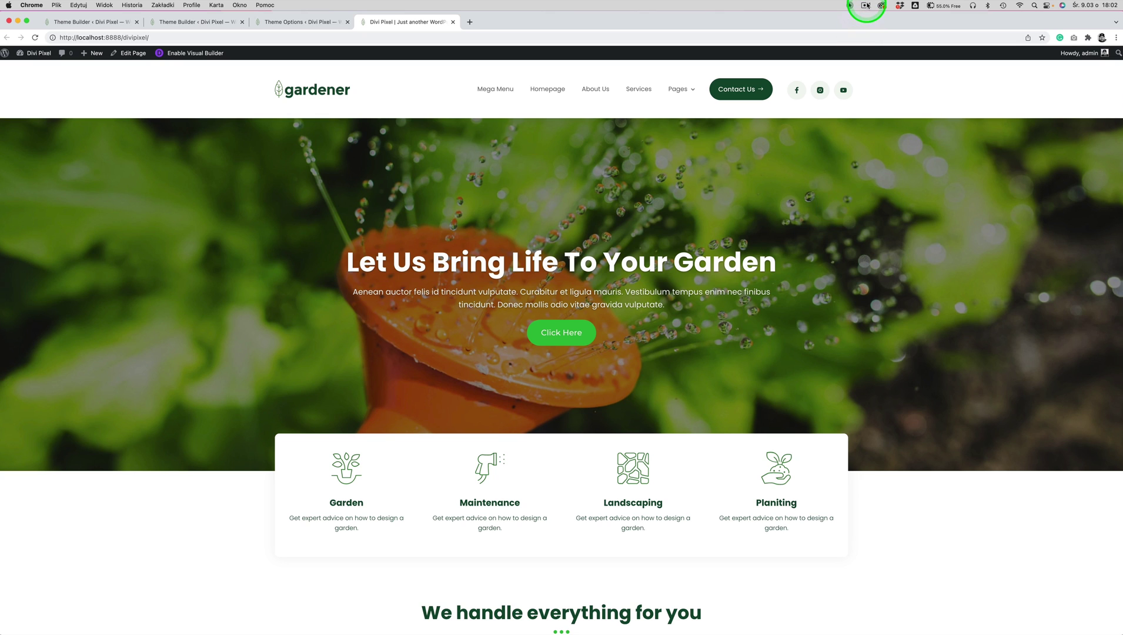